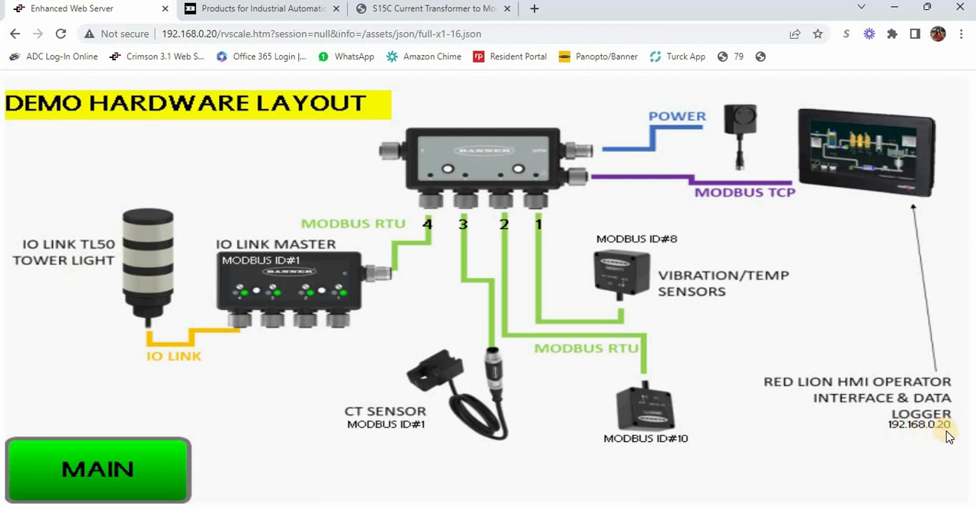
Switch from the browser's hardware layout page to the DXM Configuration Software, moving the browser window behind it
click(108, 469)
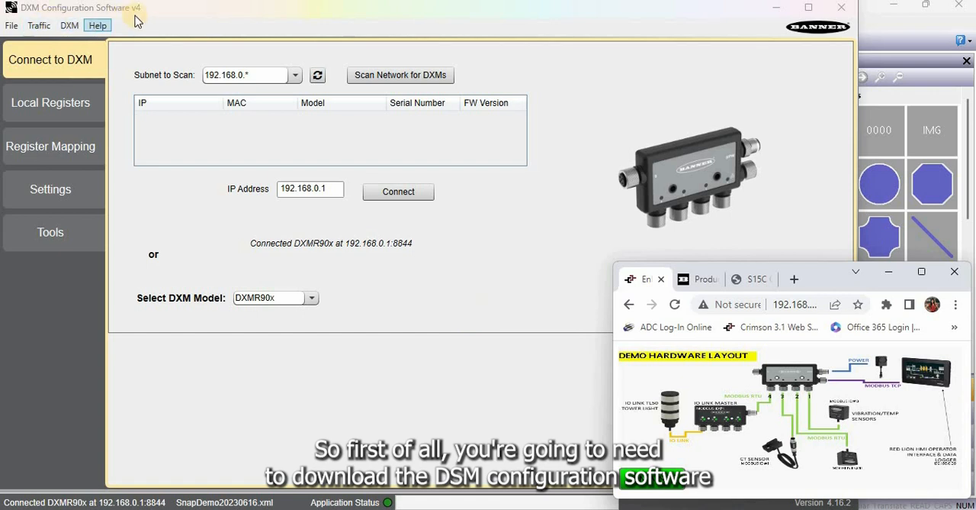
drag(829, 278, 832, 258)
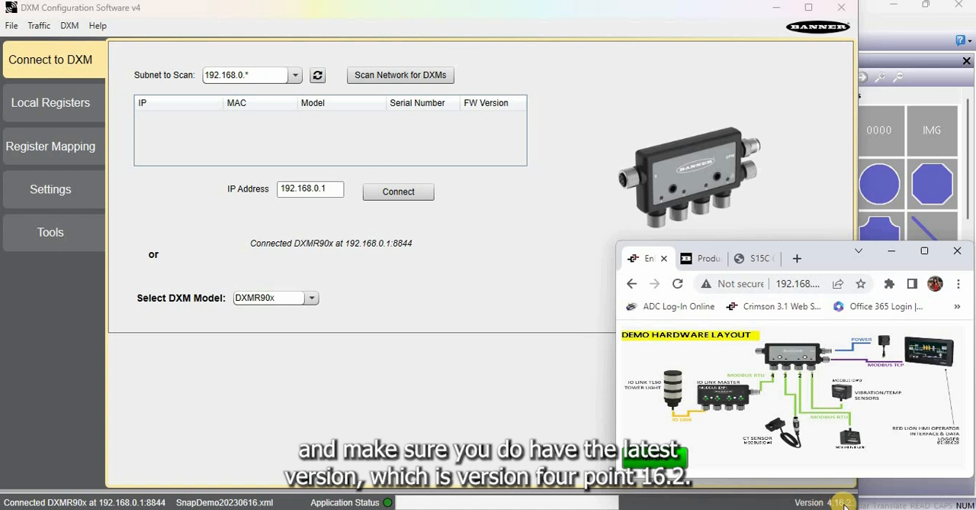
mouse_move(840, 252)
mouse_down()
mouse_move(839, 283)
mouse_move(848, 262)
mouse_move(831, 259)
mouse_up()
click(586, 205)
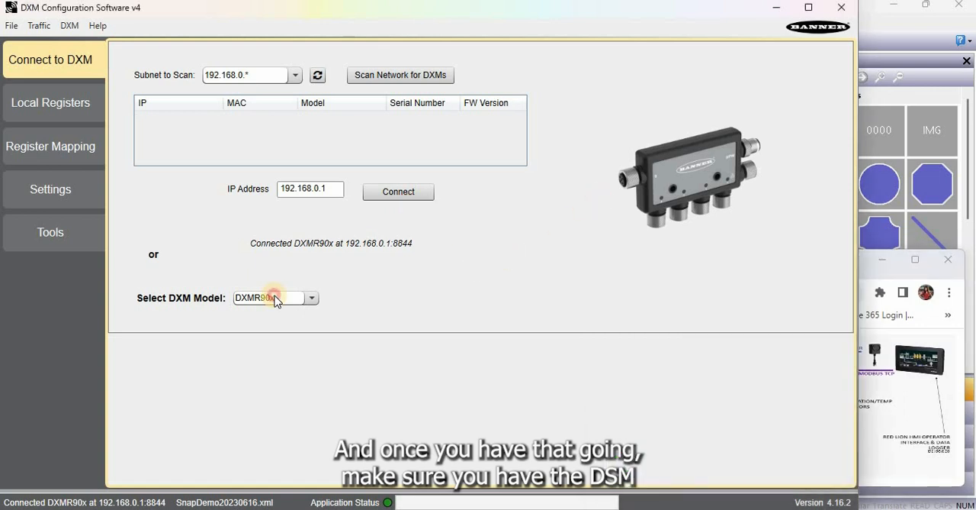
Check that DXMR90x is the selected DXM model and connect to the device at 192.168.0.1
click(275, 298)
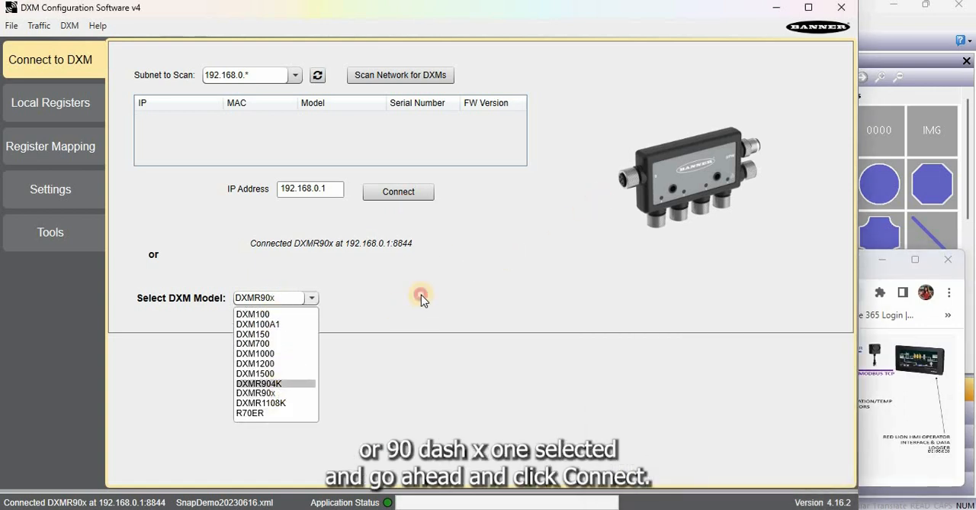
click(405, 194)
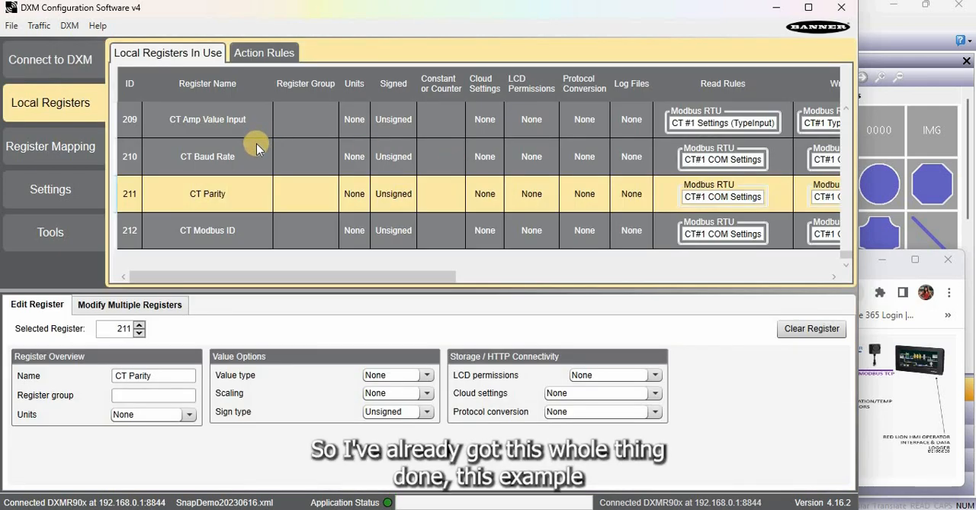
Look over the local registers in use and examine the RTU configuration's baud rate and parity for each port
scroll(256, 143, up, 20)
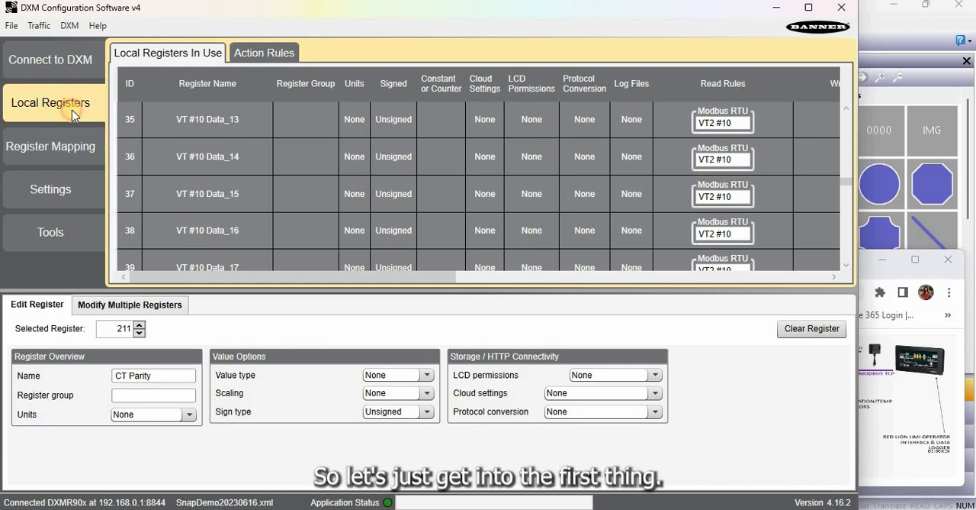
click(81, 155)
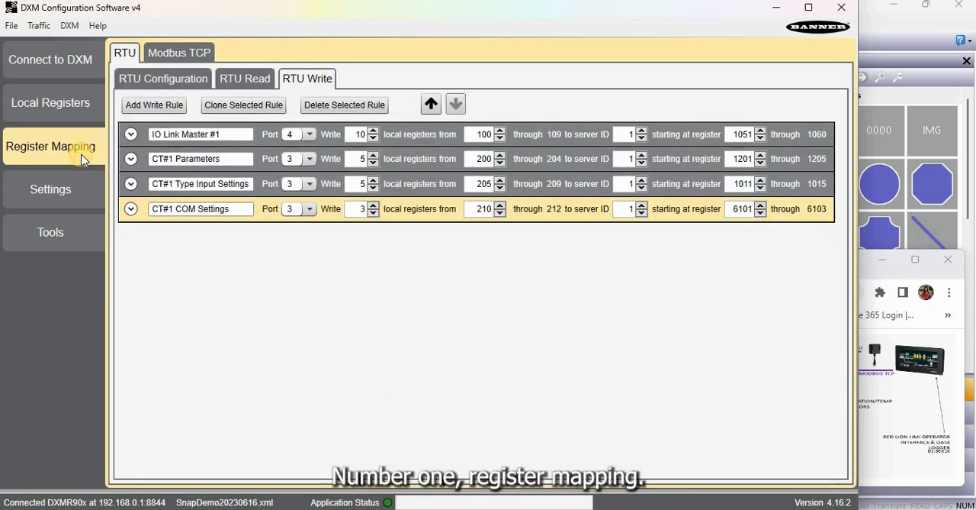
click(159, 82)
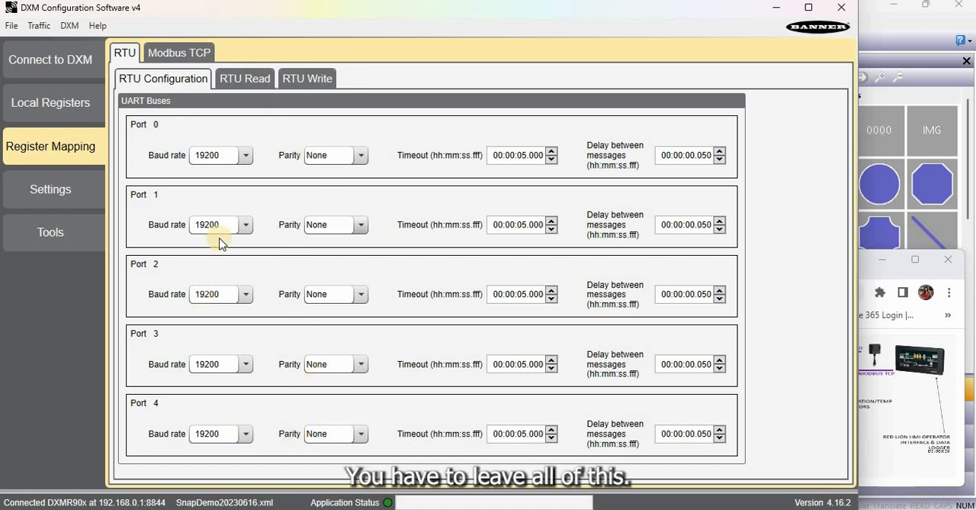
click(233, 156)
click(263, 151)
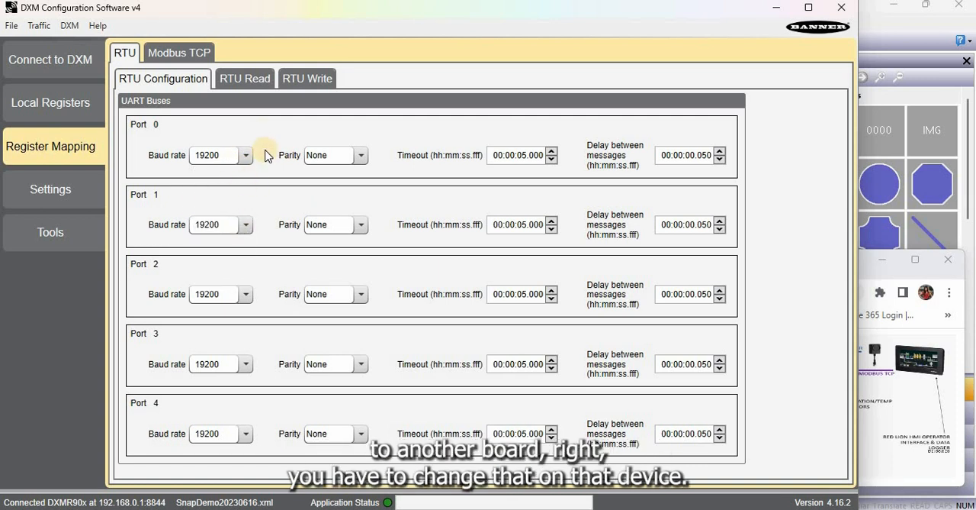
Examine the VT2 #8 RTU read rule, including its read settings and full list of local register names
click(250, 84)
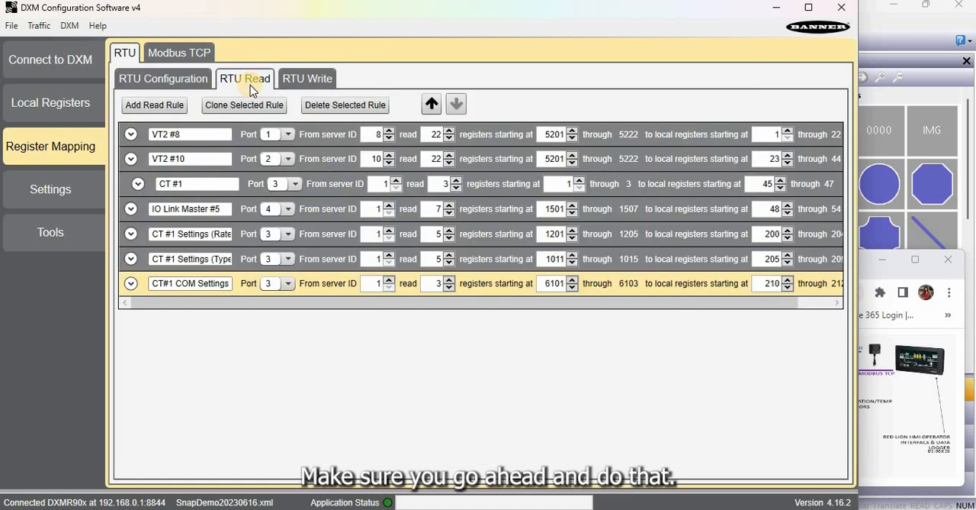
click(197, 134)
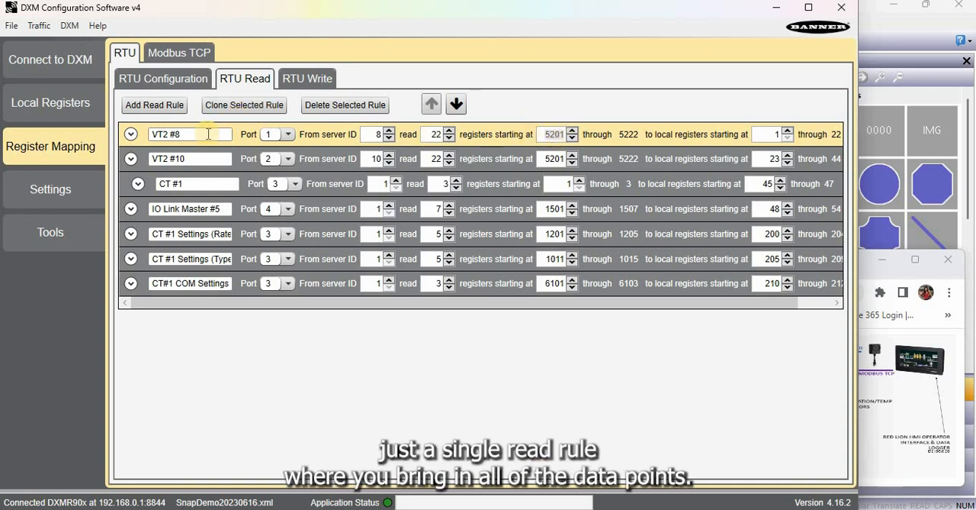
click(130, 133)
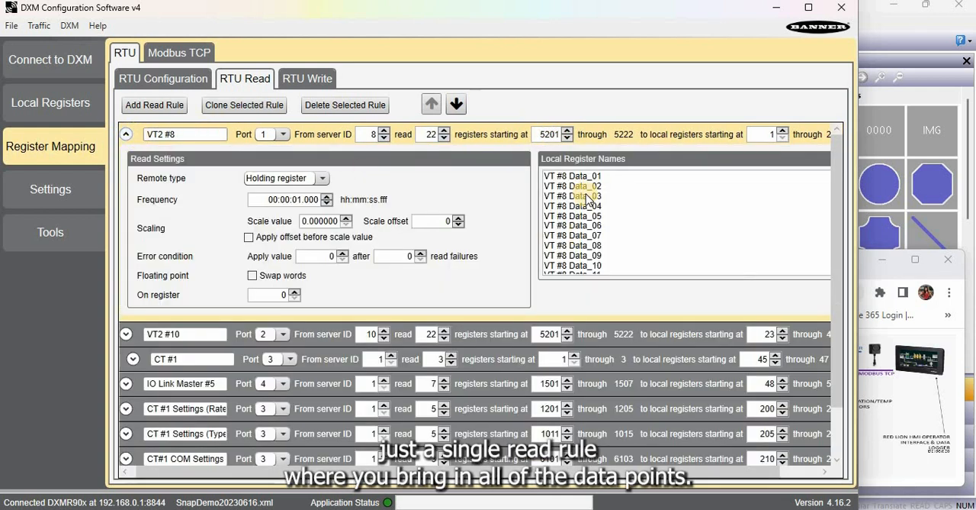
scroll(597, 185, down, 4)
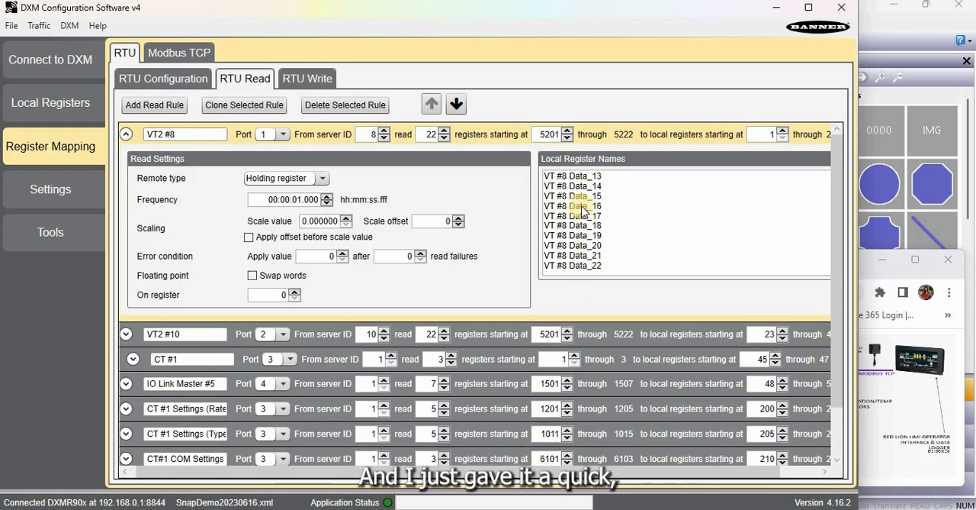
scroll(594, 191, up, 4)
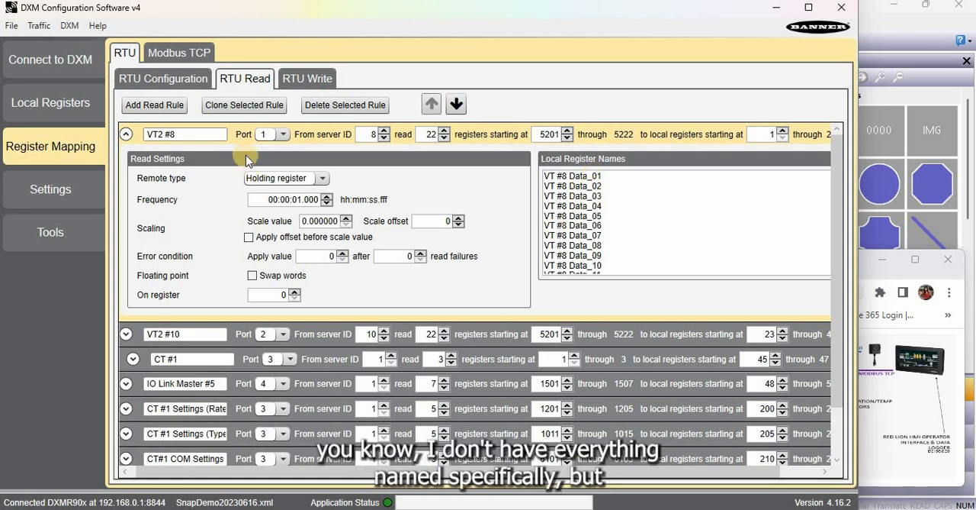
click(128, 135)
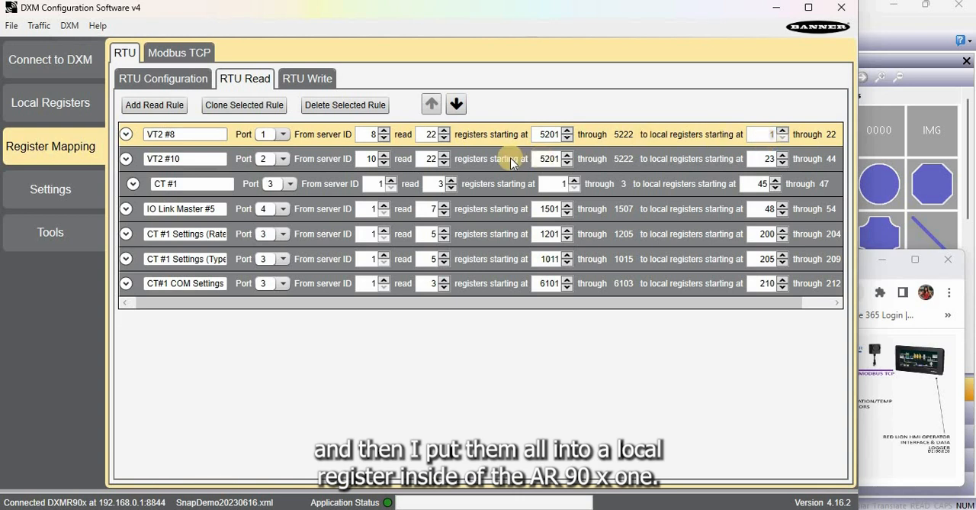
Review the port choices and register ranges of the VT2 #8 and VT2 #10 read rules without changing them
click(280, 136)
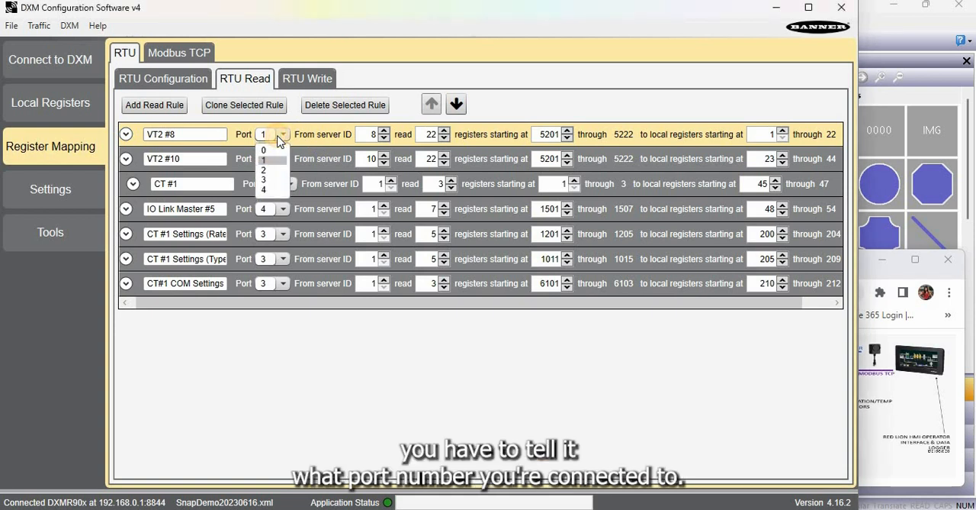
click(279, 136)
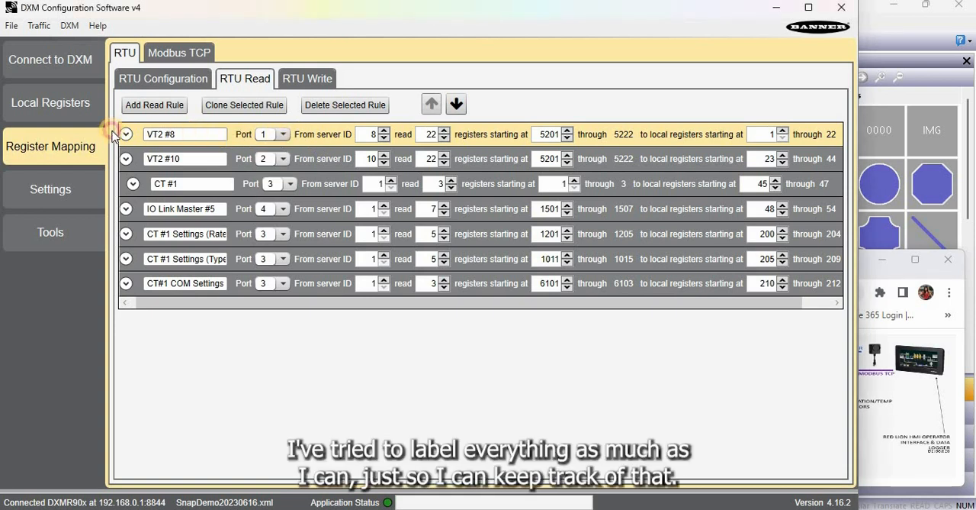
click(202, 135)
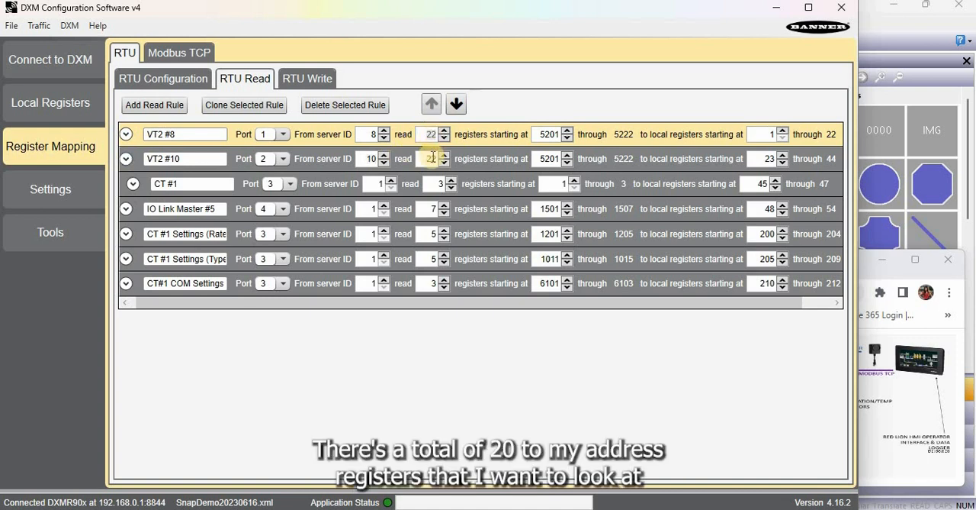
click(282, 159)
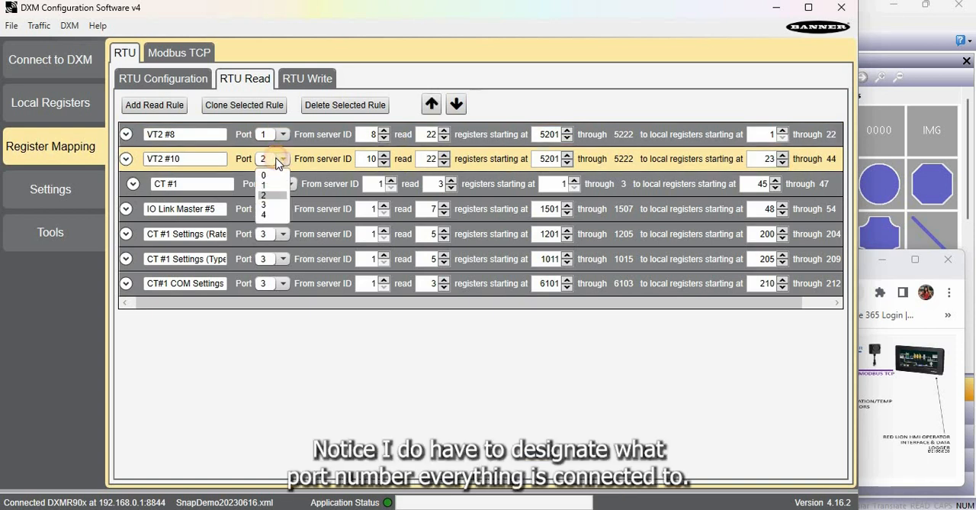
click(279, 159)
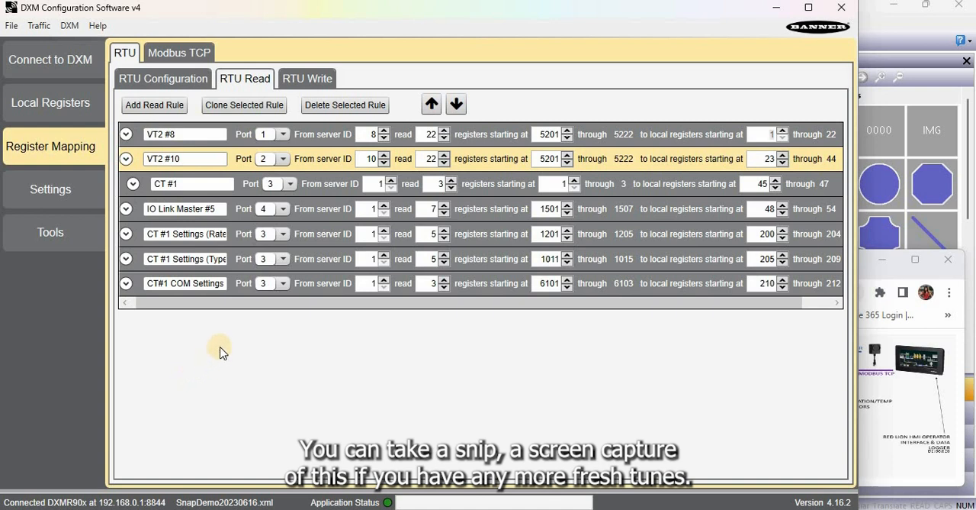
Inspect the CT#1 COM Settings read rule's details and the starting registers of the other two CT #1 settings rules
click(127, 286)
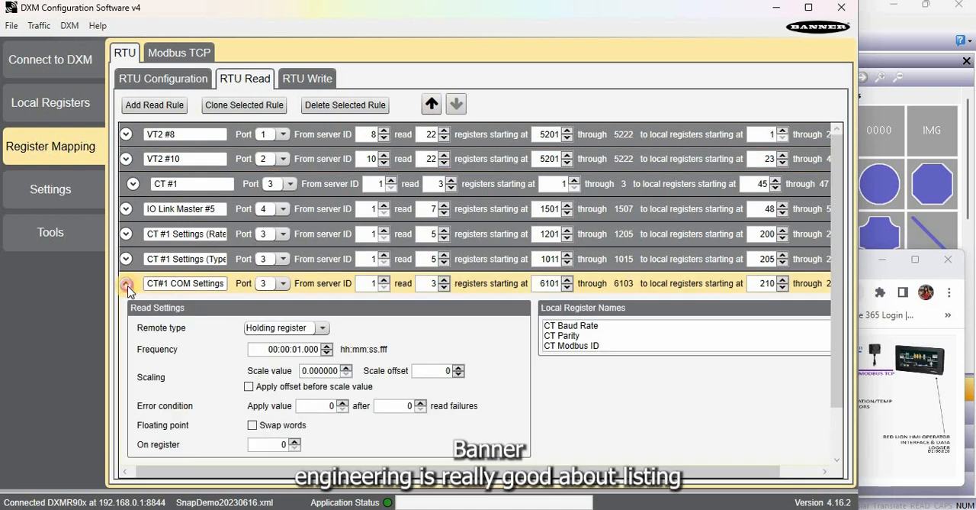
click(127, 285)
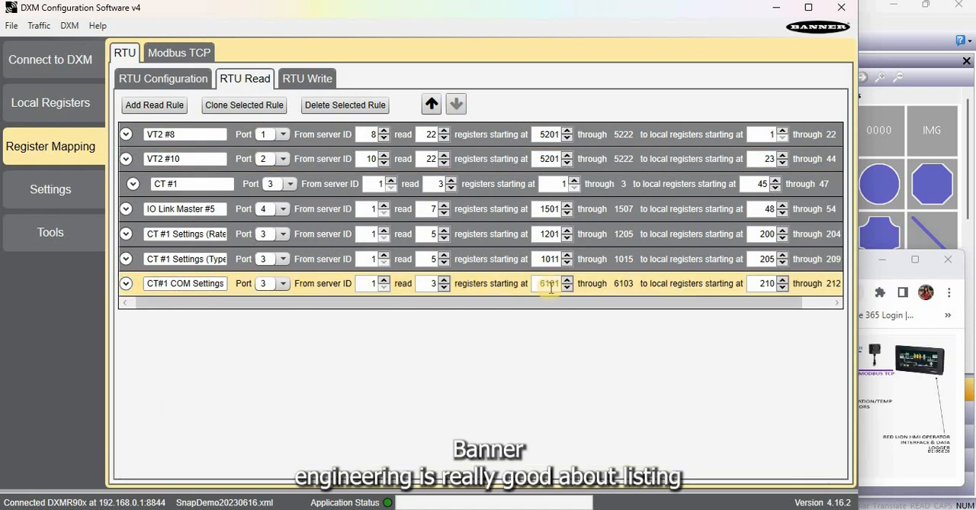
click(551, 259)
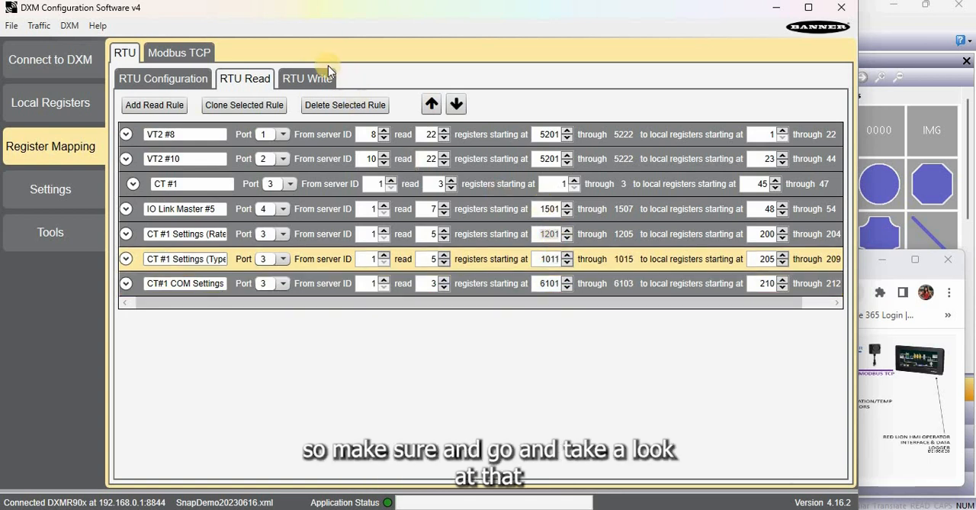
click(209, 236)
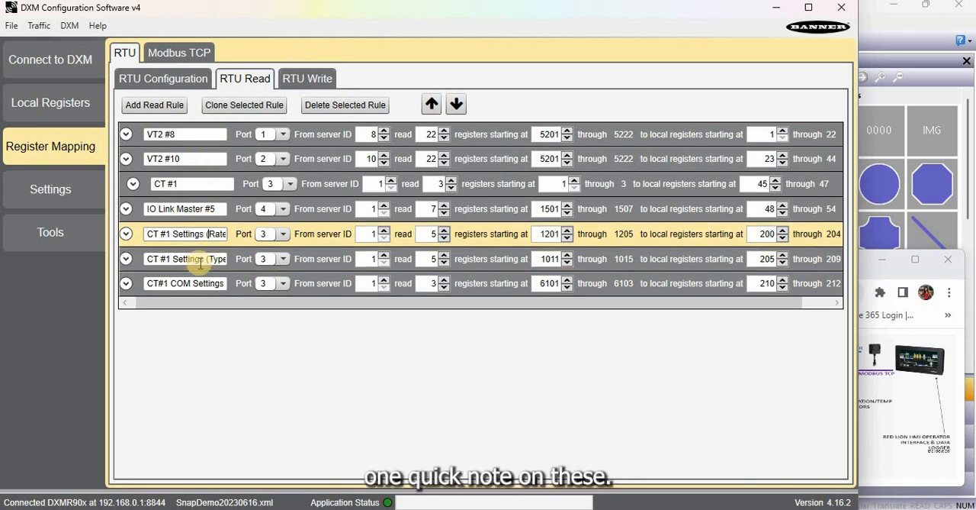
Review the CT#1 RTU write rules, examining the minimum and maximum analog value registers in the CT#1 Parameters rule
click(313, 81)
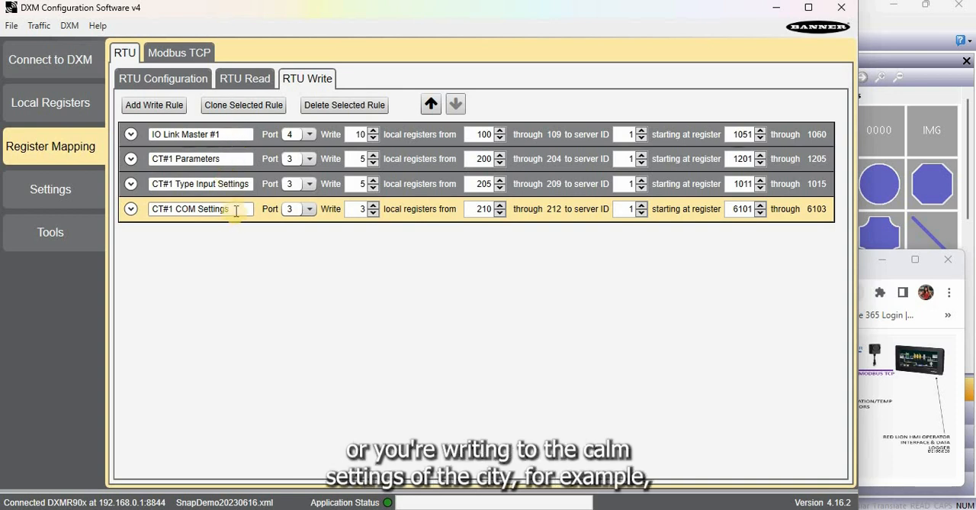
drag(148, 202, 214, 208)
click(213, 208)
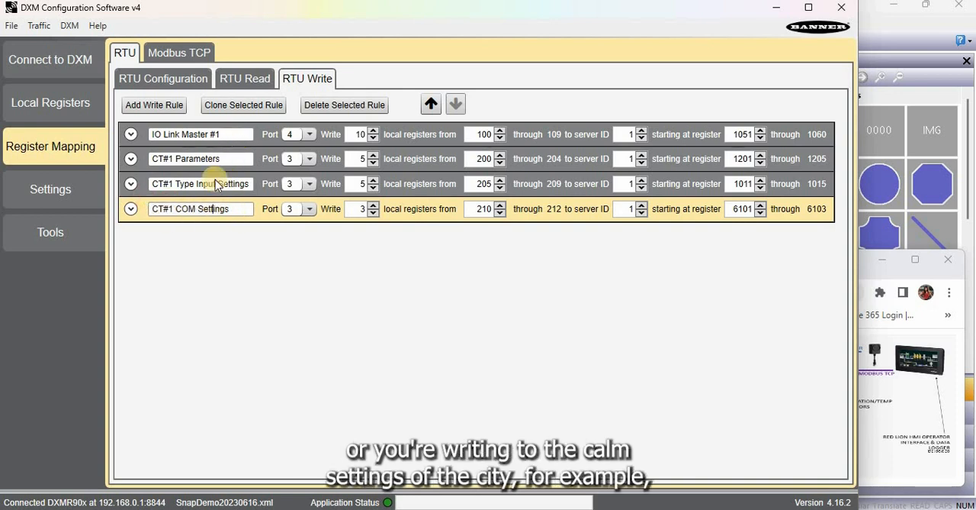
click(130, 158)
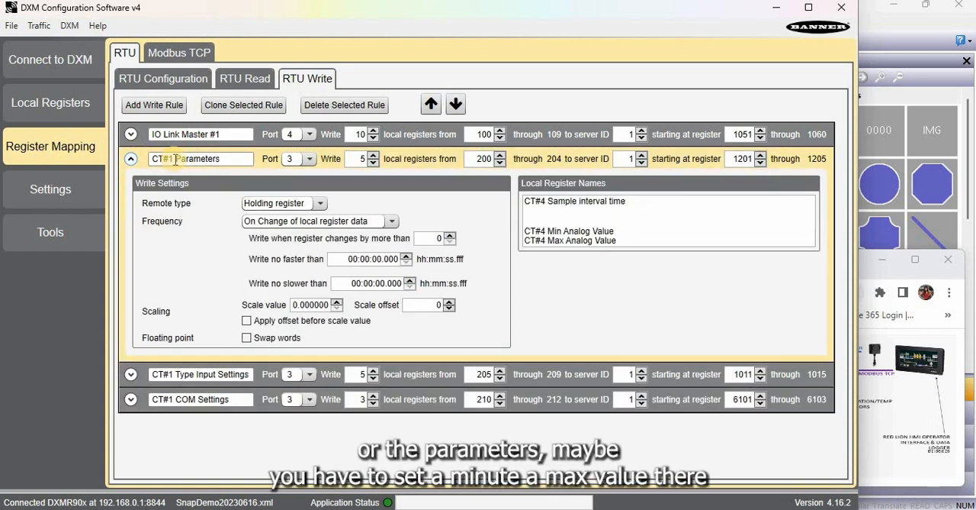
click(568, 231)
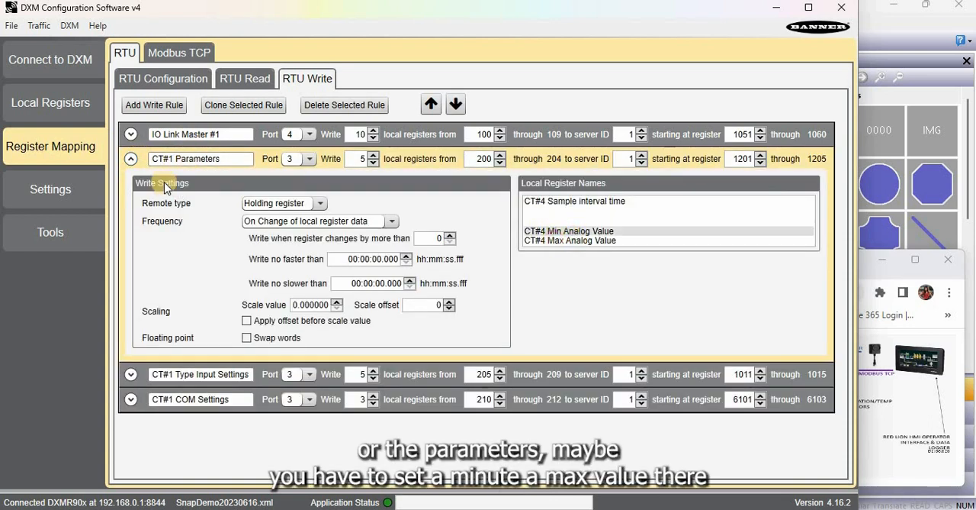
key(Down)
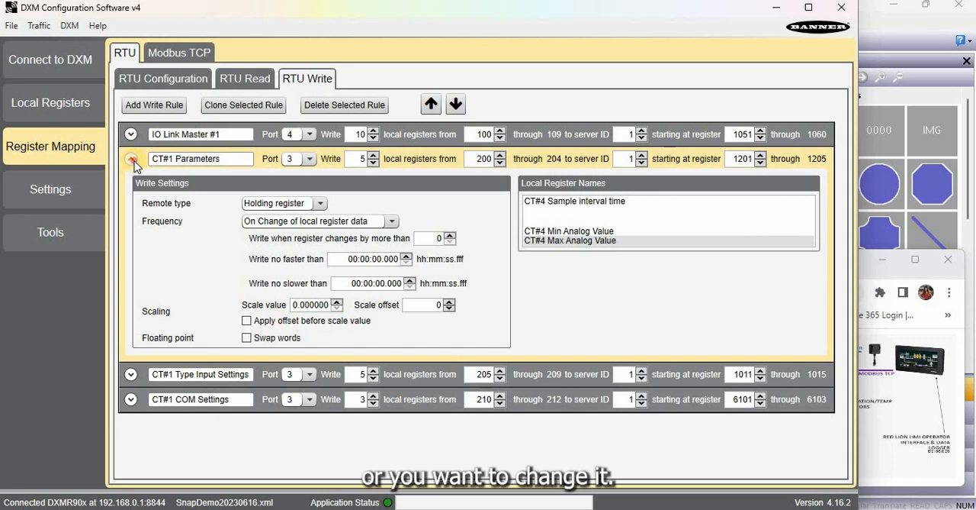
click(131, 159)
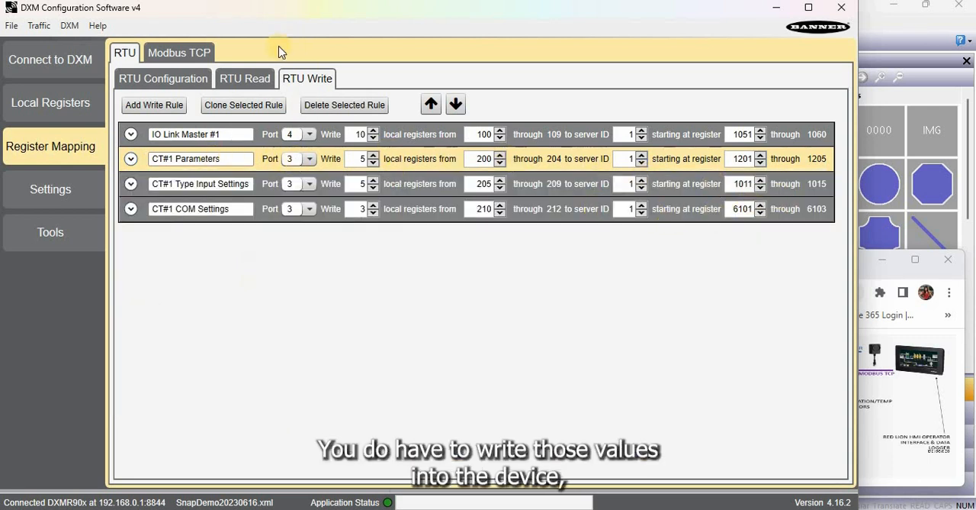
Compare the CT#1 write rules with the matching RTU read rules for the same registers
click(240, 80)
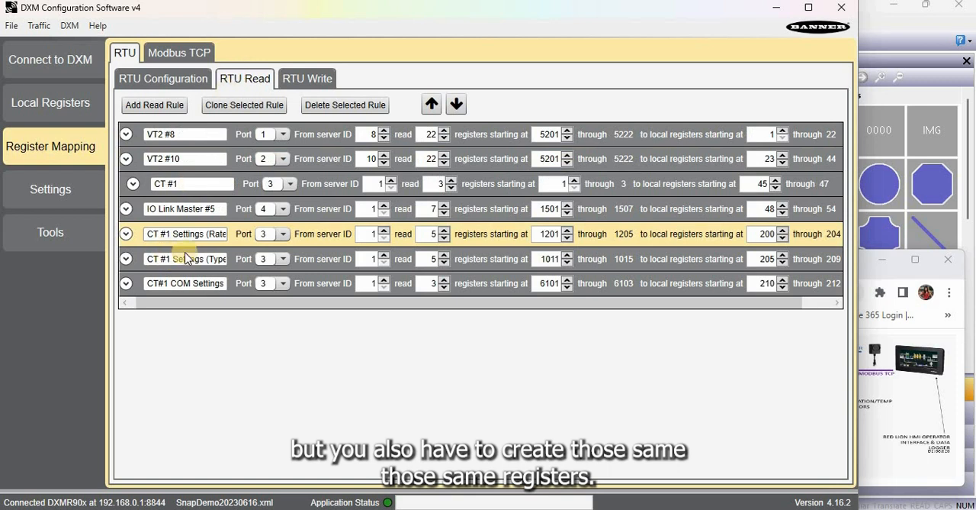
click(301, 78)
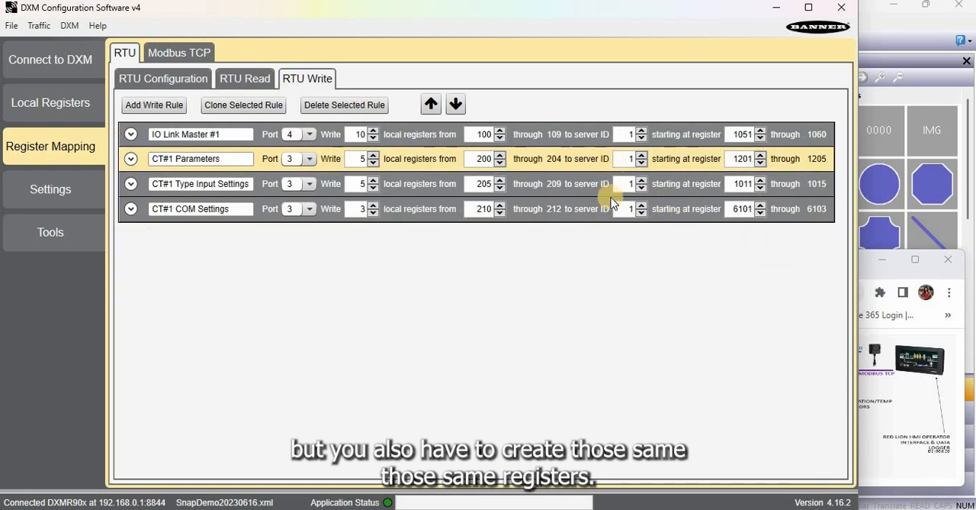
click(236, 80)
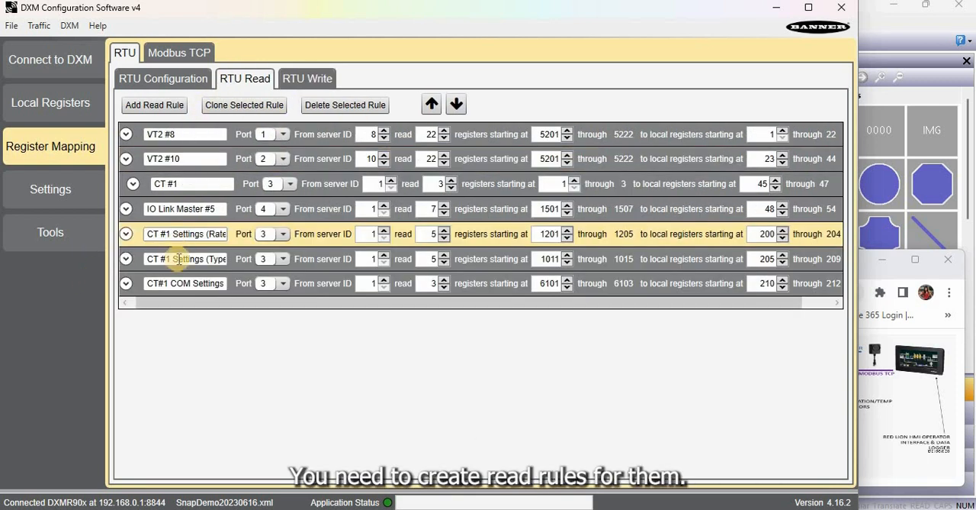
click(307, 83)
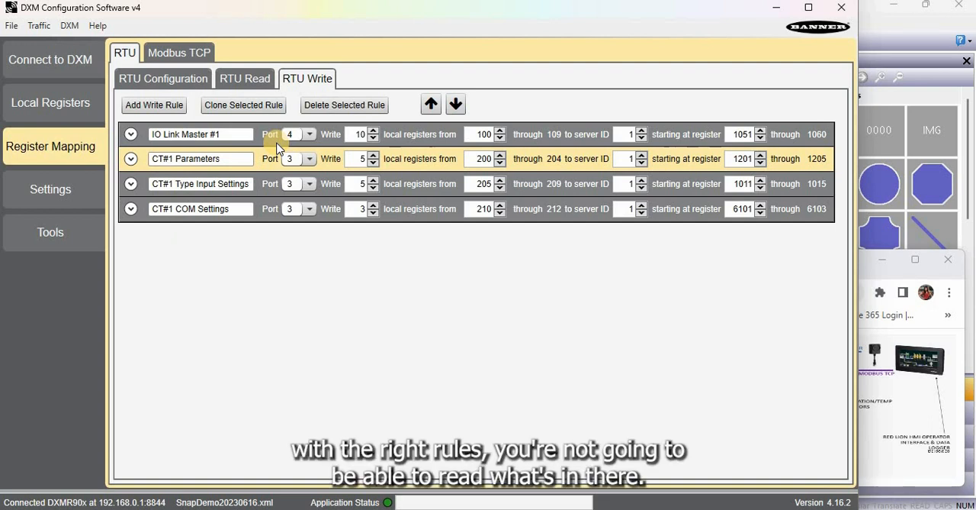
click(254, 79)
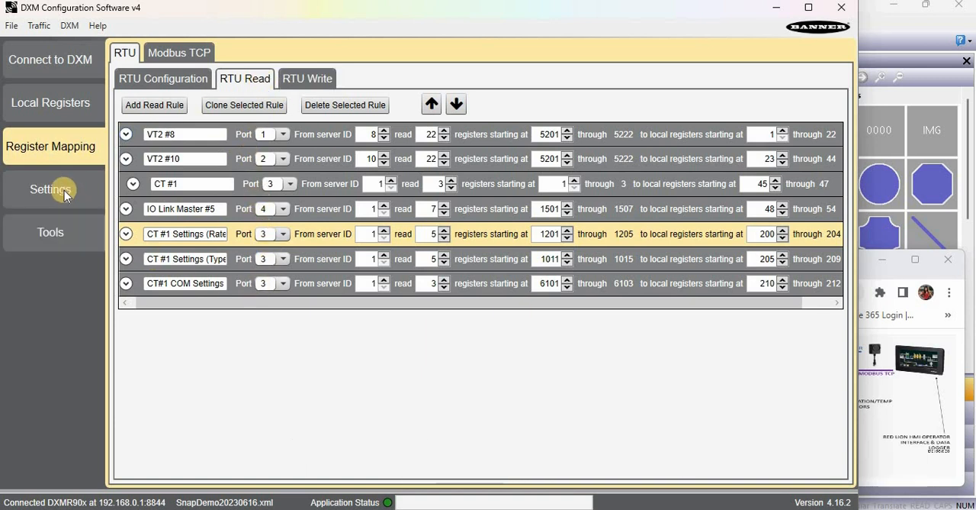
Review the names and read rules of the local registers in use, plus the controller's system settings
click(76, 104)
scroll(313, 158, down, 20)
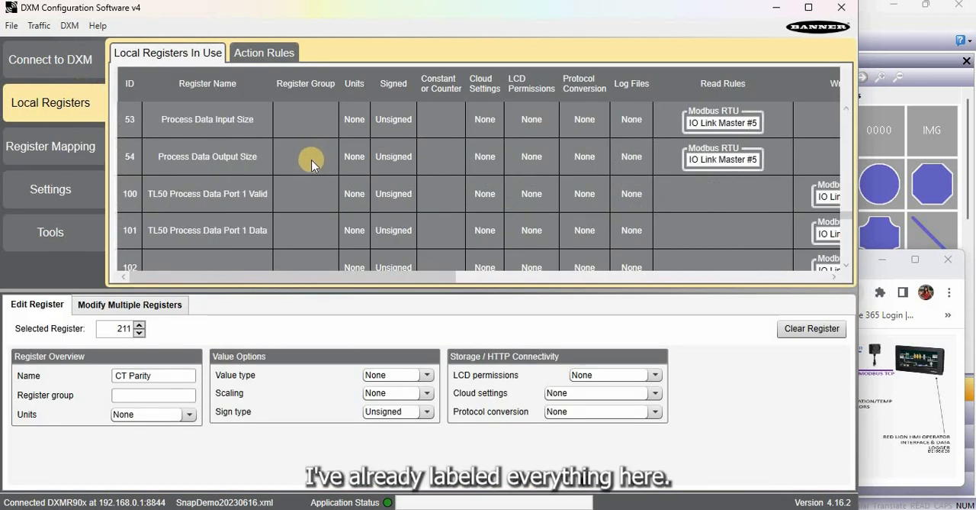
scroll(137, 206, down, 5)
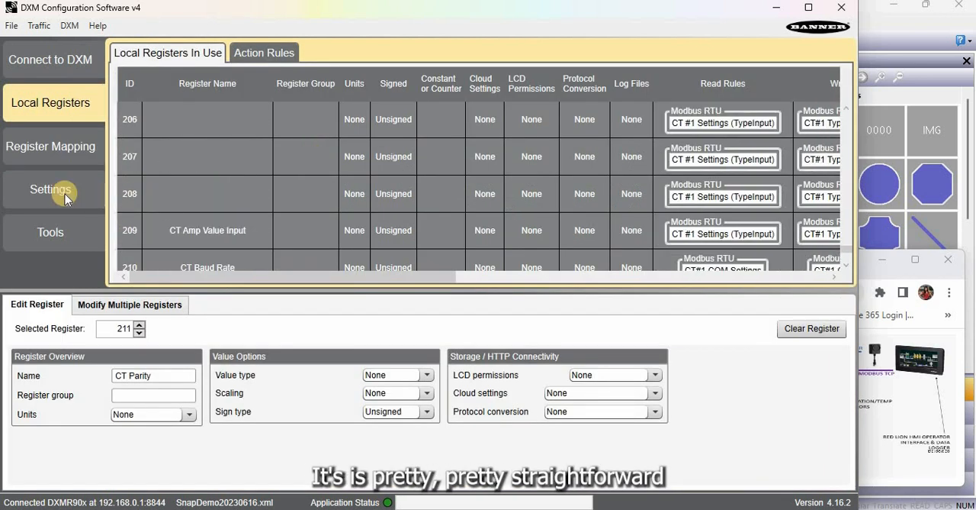
click(59, 195)
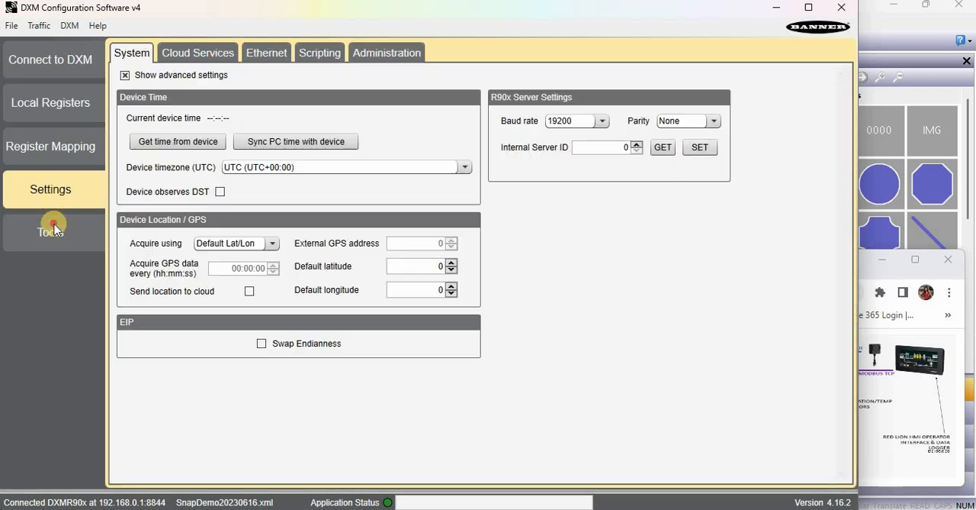
Read the current local register range in Register View, then read 20 registers starting at register 1 and examine their values
click(55, 227)
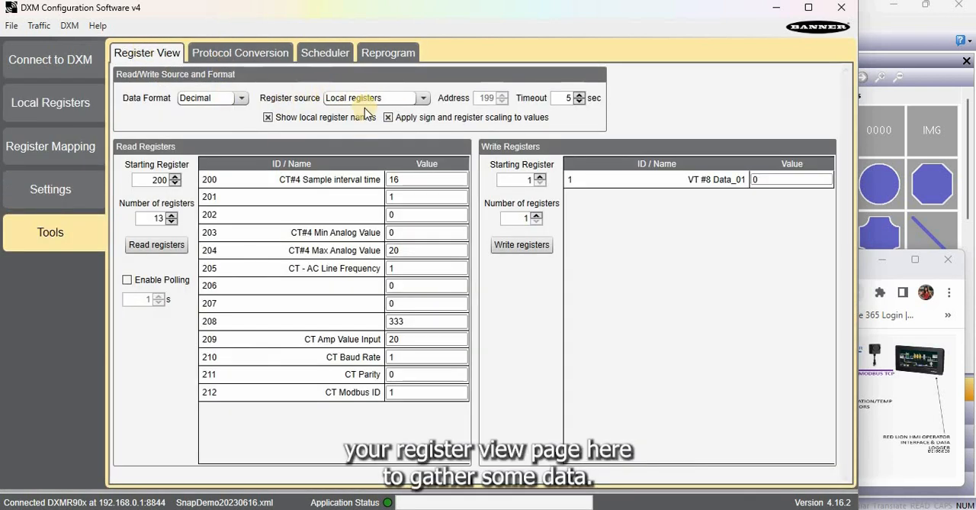
click(156, 244)
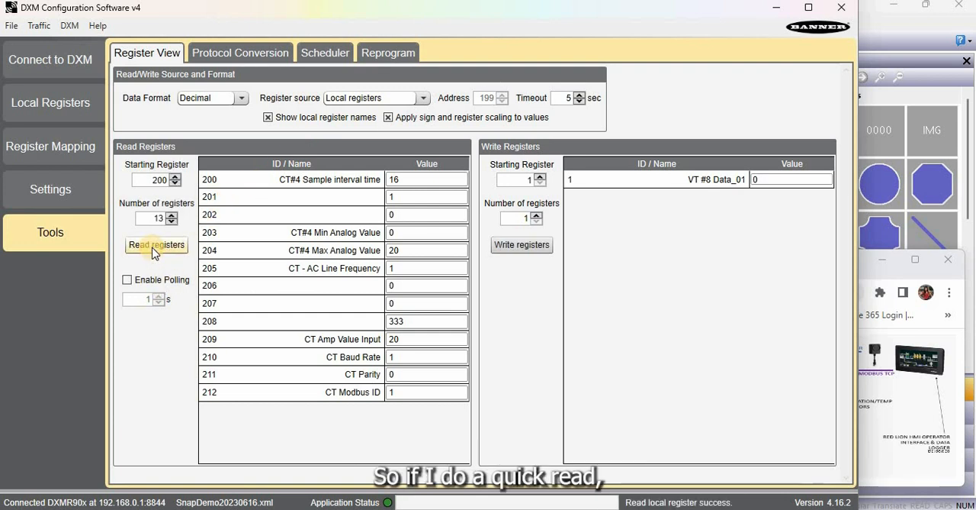
double_click(161, 178)
text(1)
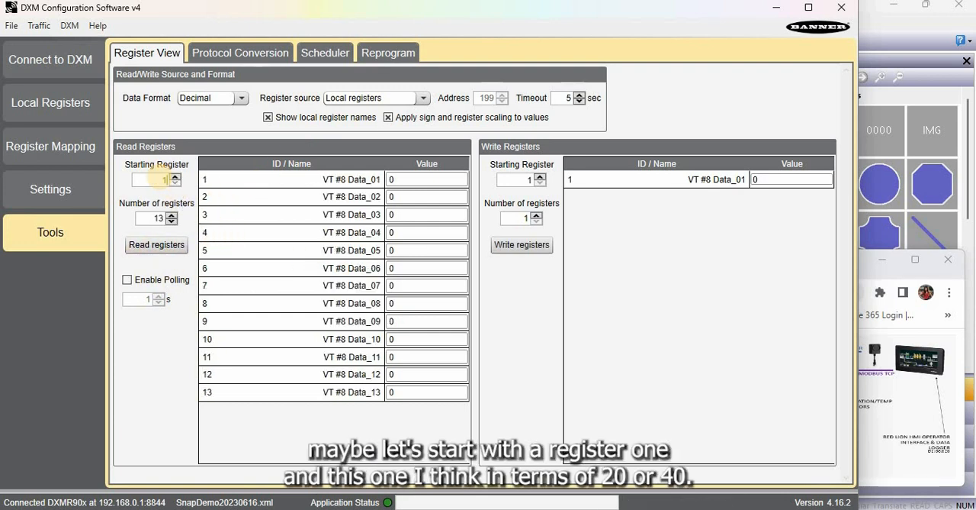
text(20)
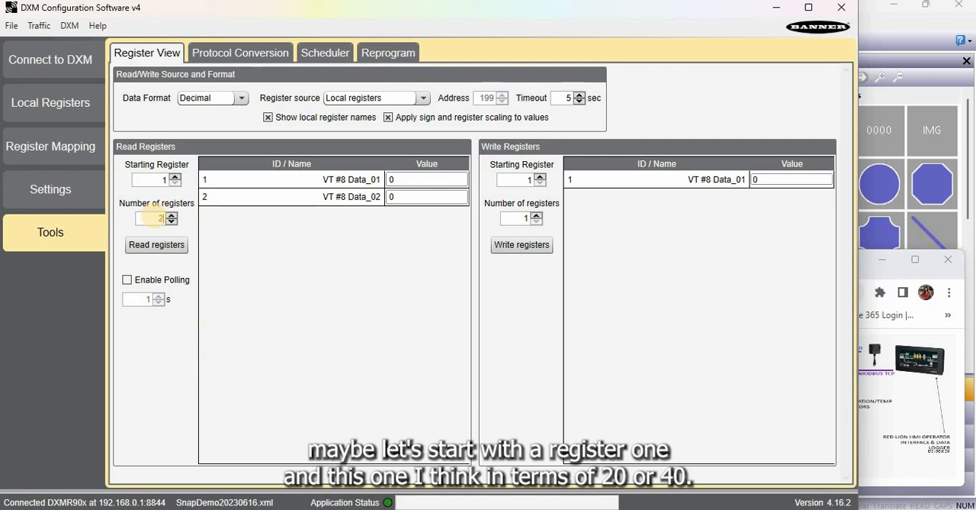
click(162, 244)
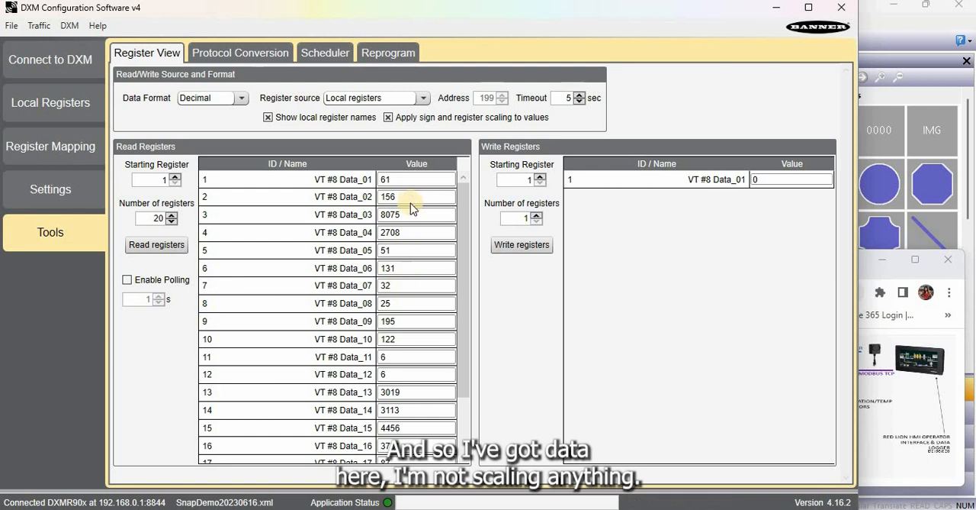
scroll(409, 202, down, 2)
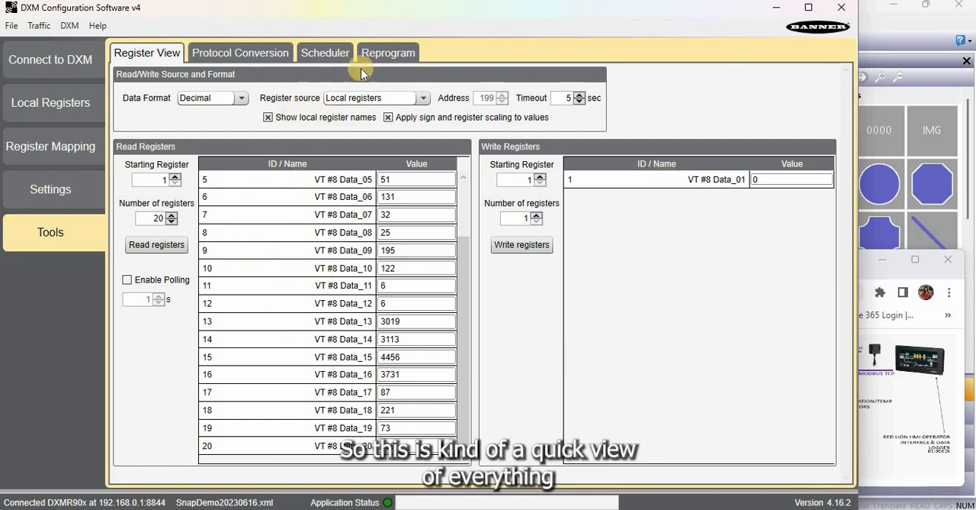
Compare the local registers list with the RTU read rules' target registers, looking back through the VT #10 entries
click(65, 98)
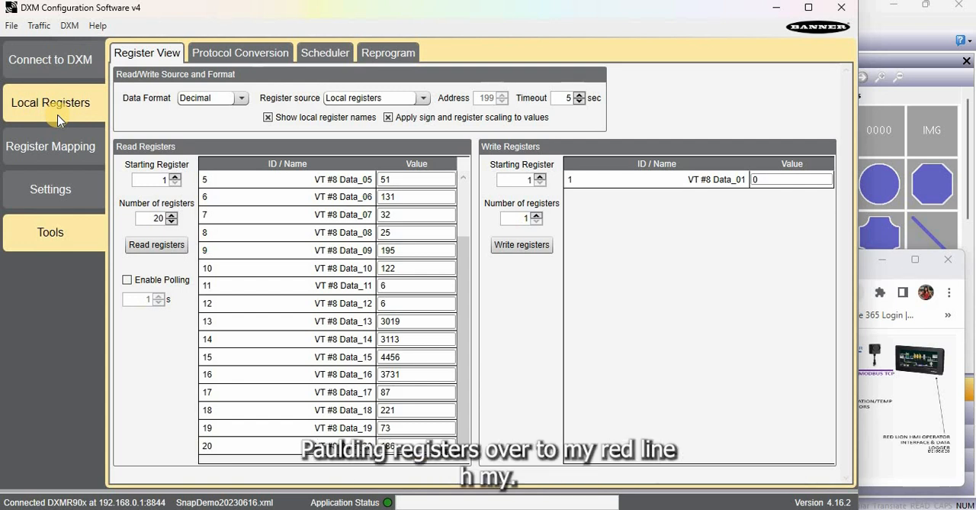
click(57, 114)
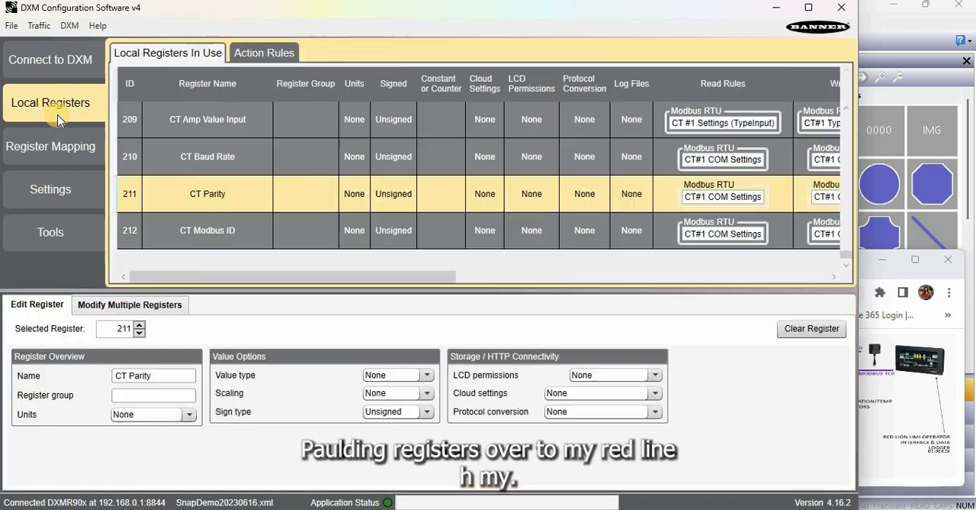
click(69, 146)
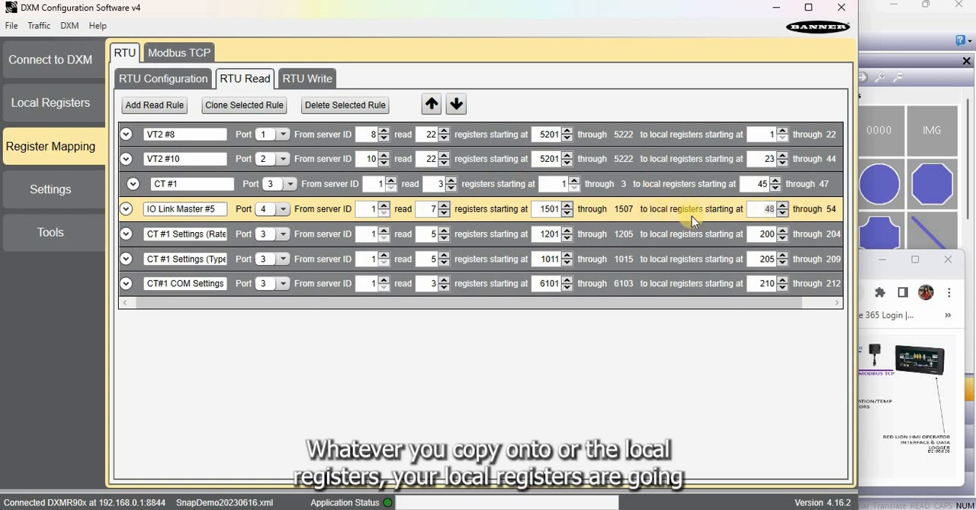
click(50, 102)
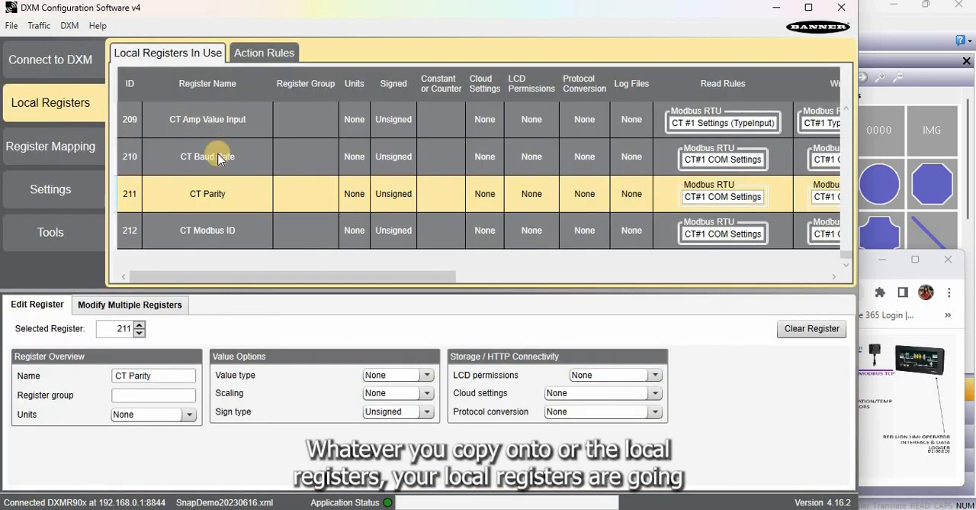
scroll(219, 158, up, 20)
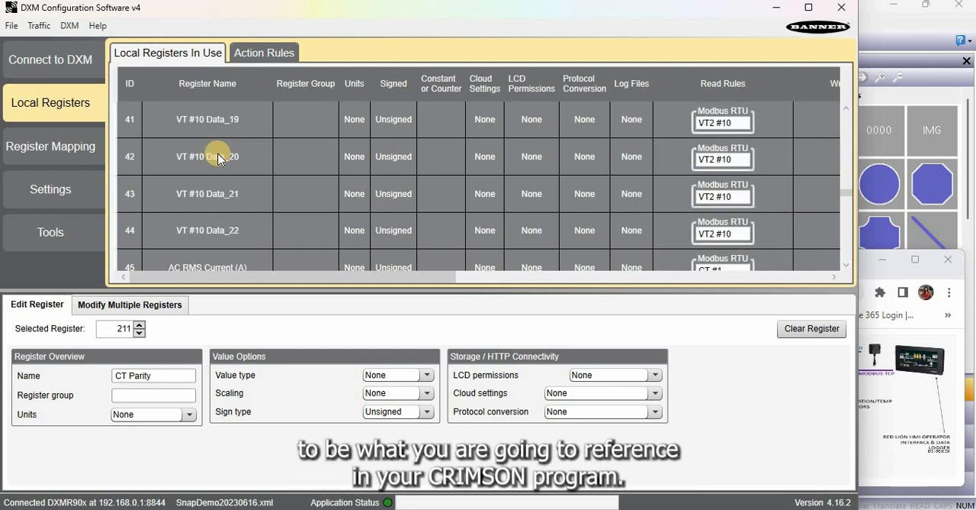
scroll(218, 158, up, 3)
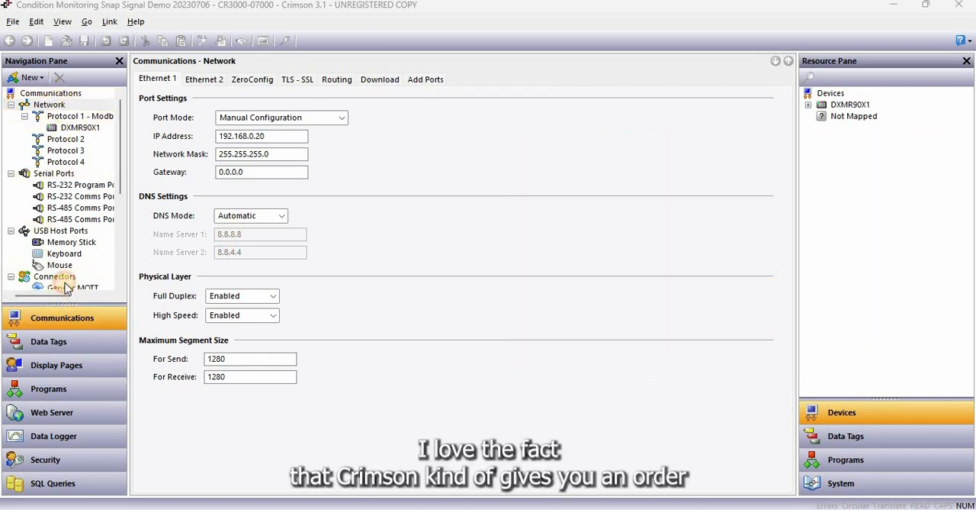
Switch to Crimson 3.1 and examine the network's Ethernet 1 IP address and the download unit addressing
drag(63, 294, 78, 266)
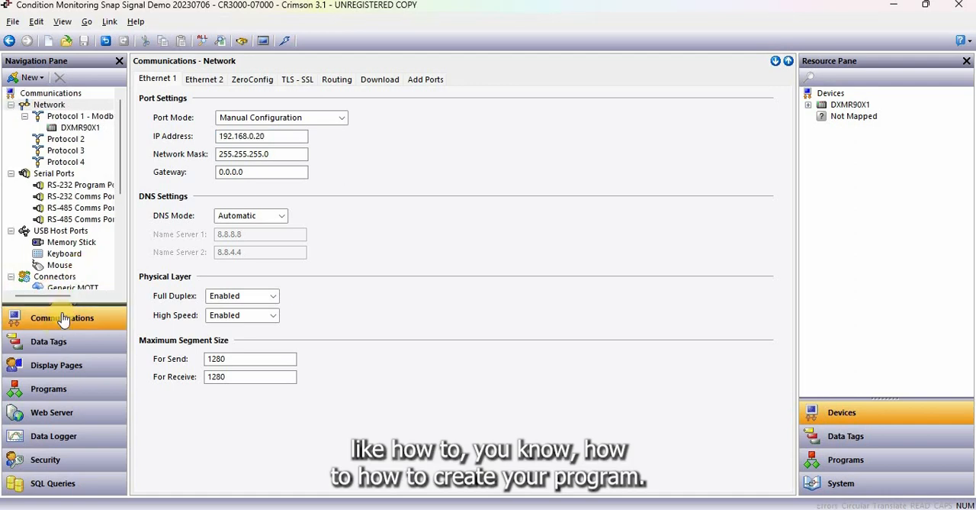
click(65, 318)
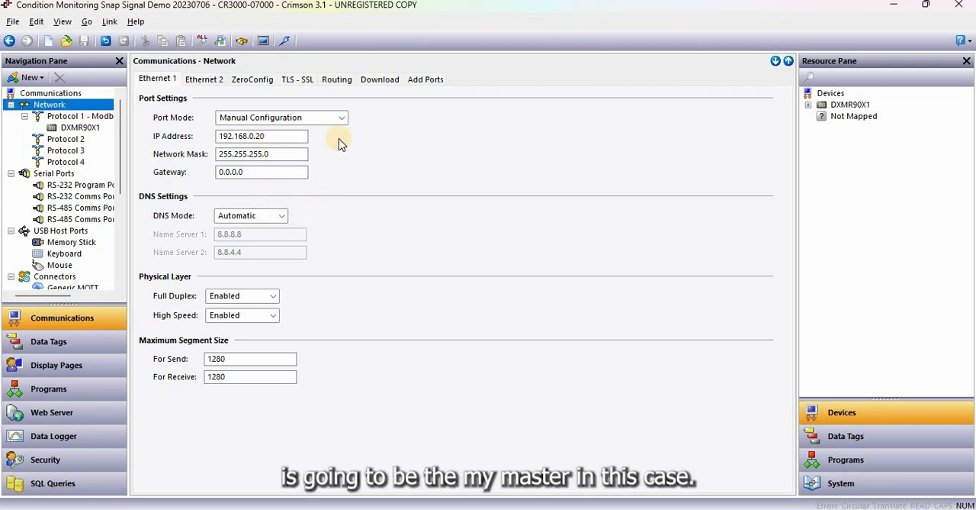
drag(289, 141, 180, 128)
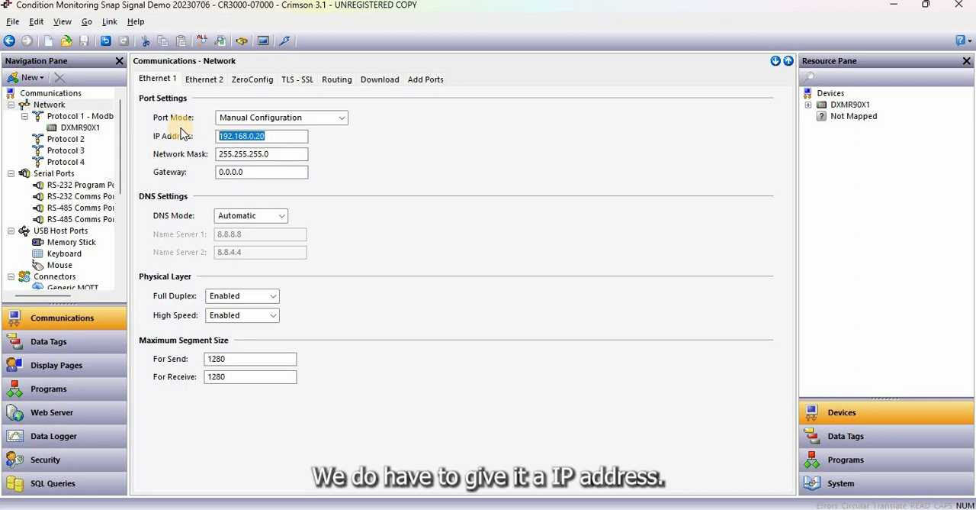
click(168, 84)
click(384, 81)
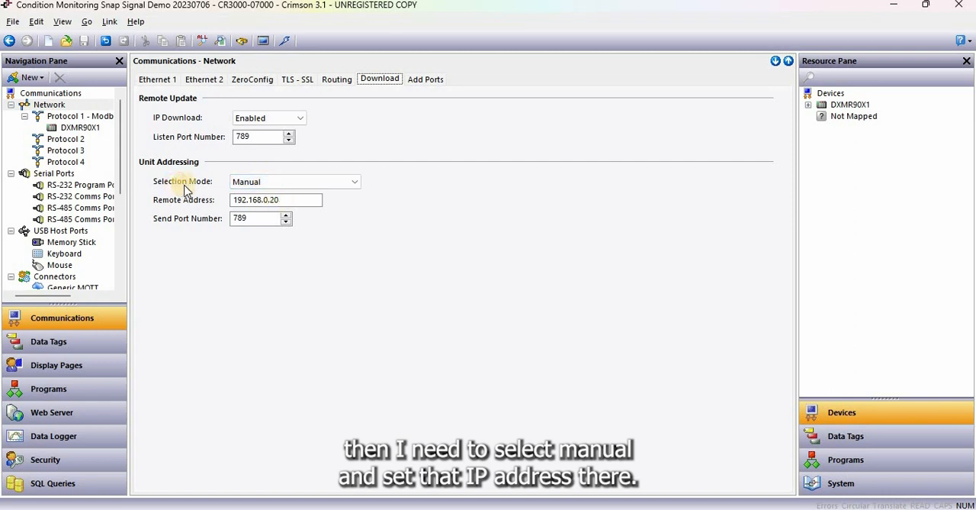
key(Tab)
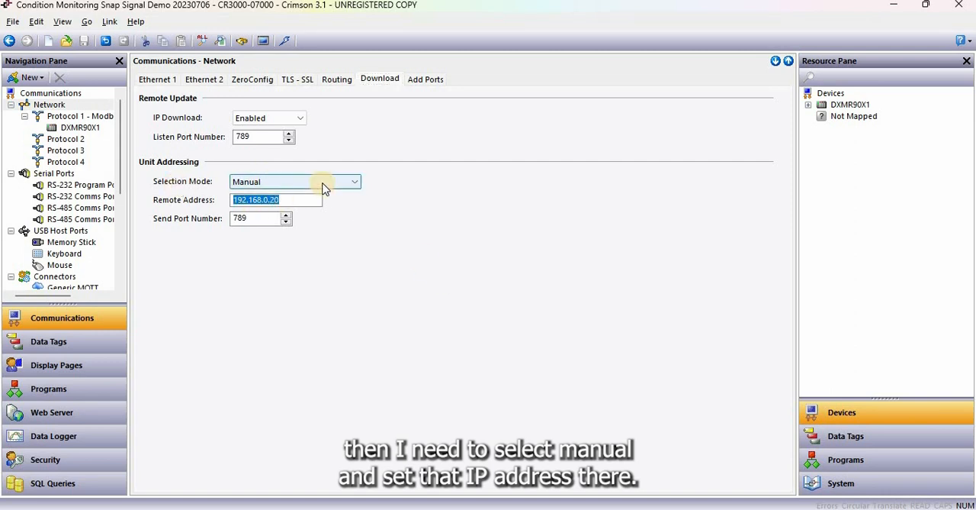
Pick the Modbus TCP/IP Master driver for network Protocol 1
click(90, 118)
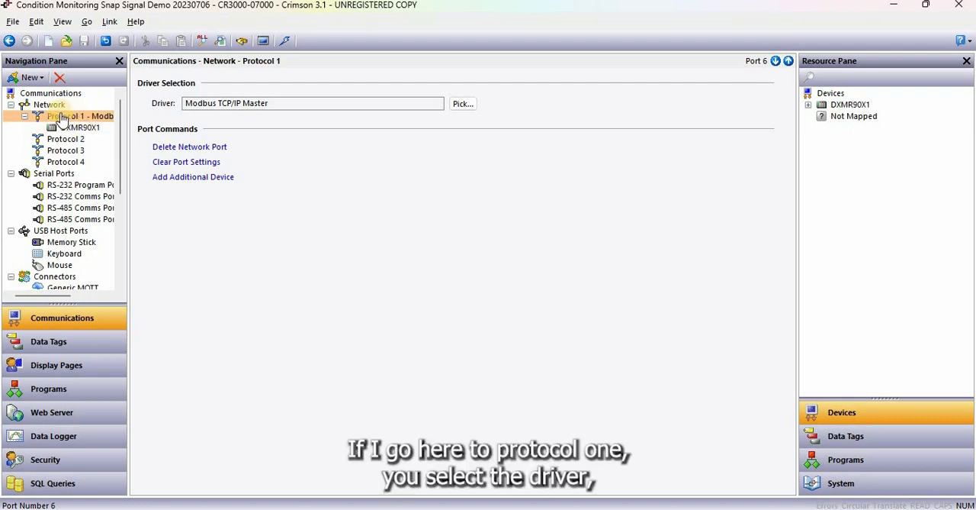
click(463, 104)
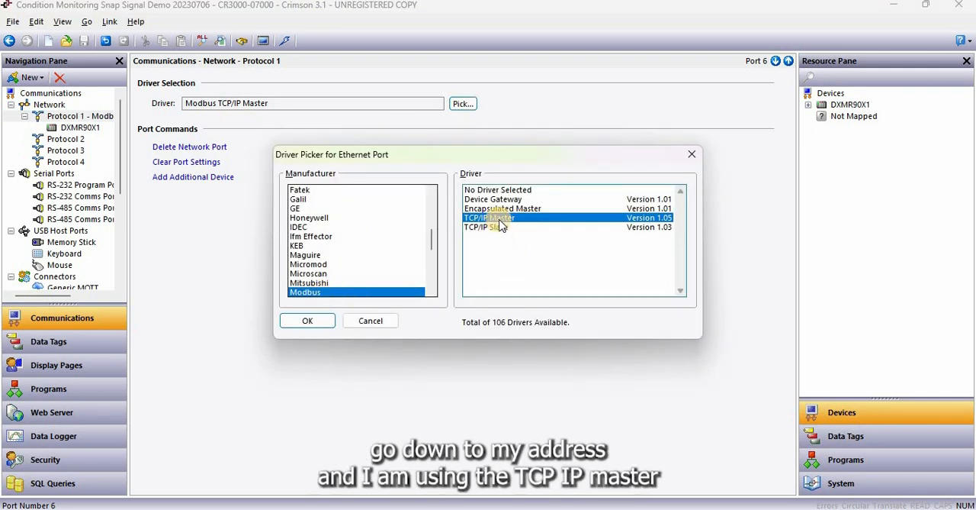
click(306, 319)
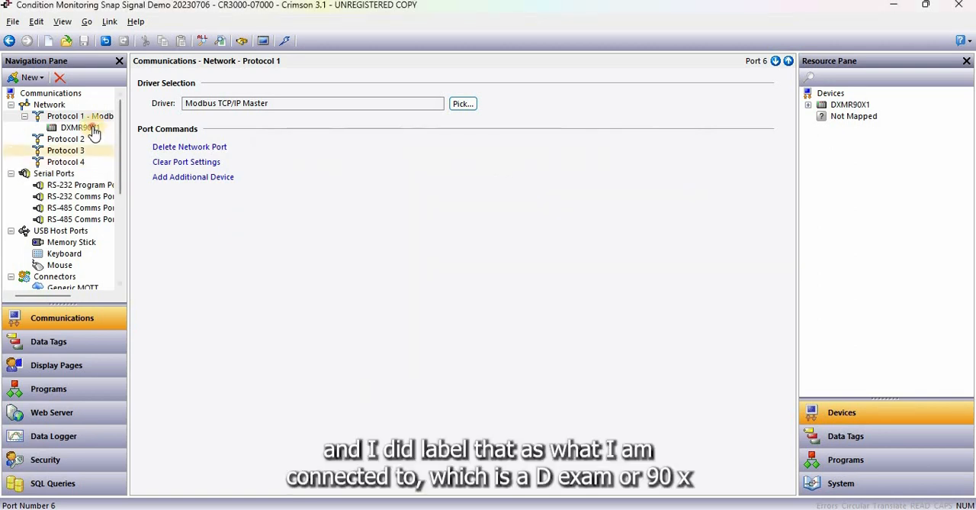
Examine the DXMR90X1 device's primary IP address, protocol options and remaining driver settings without changing them
click(90, 128)
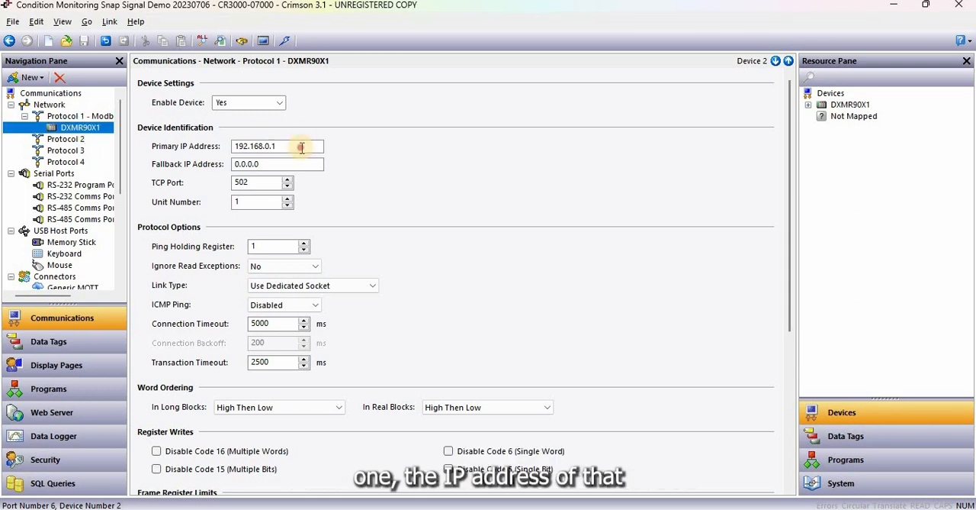
drag(300, 146, 197, 145)
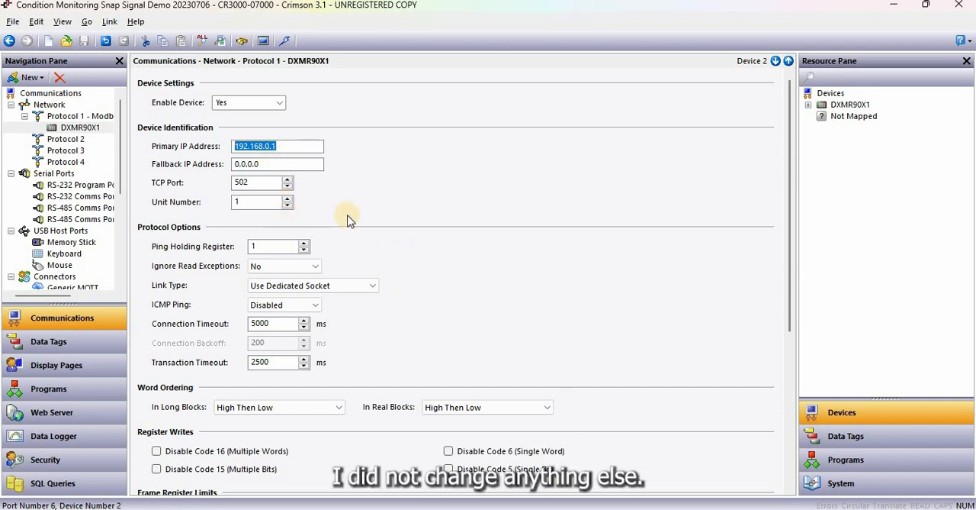
click(271, 163)
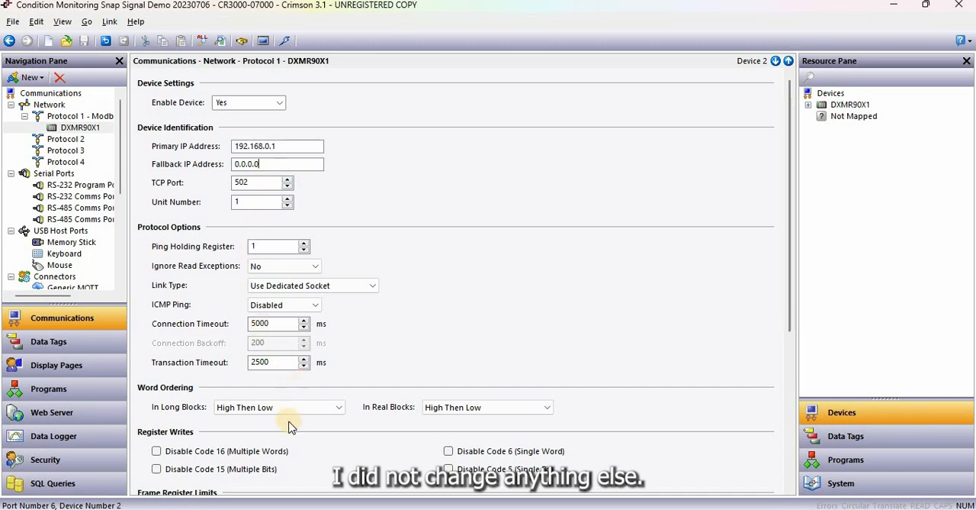
scroll(290, 428, down, 5)
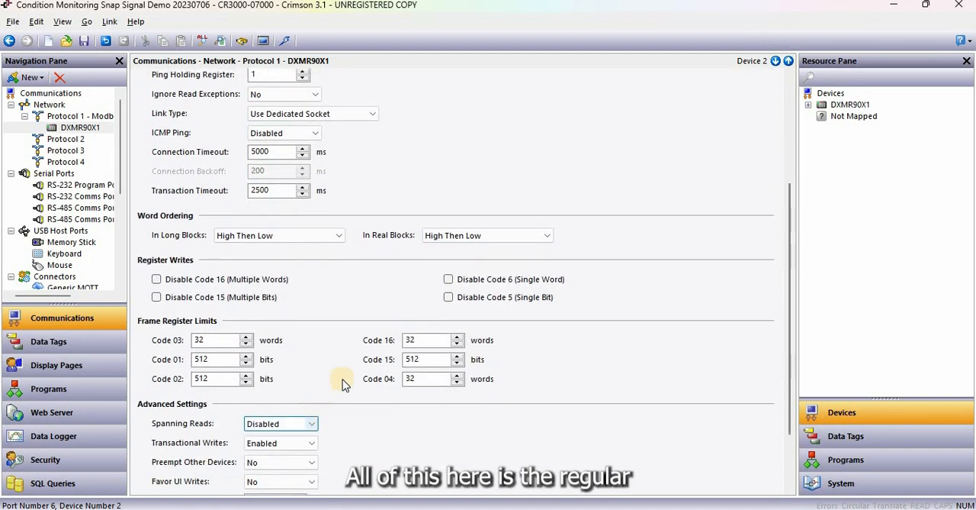
scroll(343, 344, up, 5)
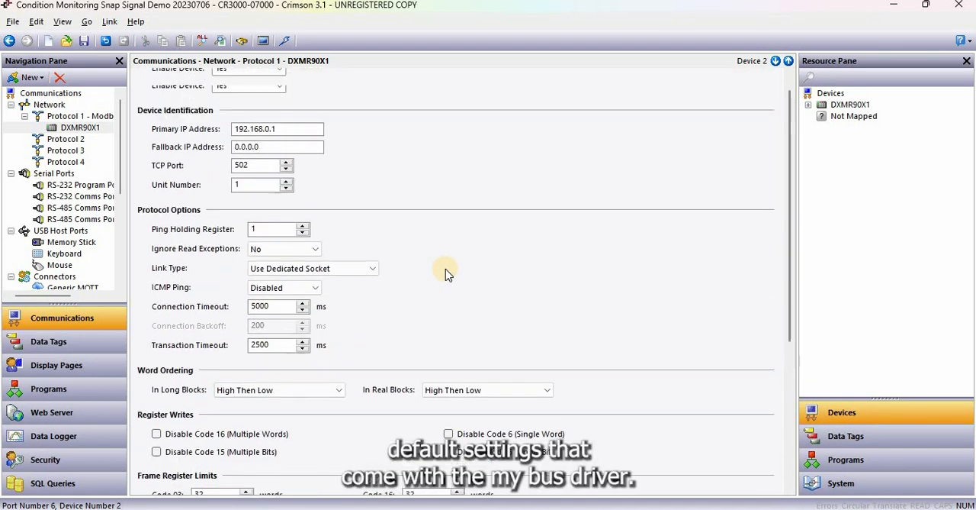
scroll(445, 269, up, 1)
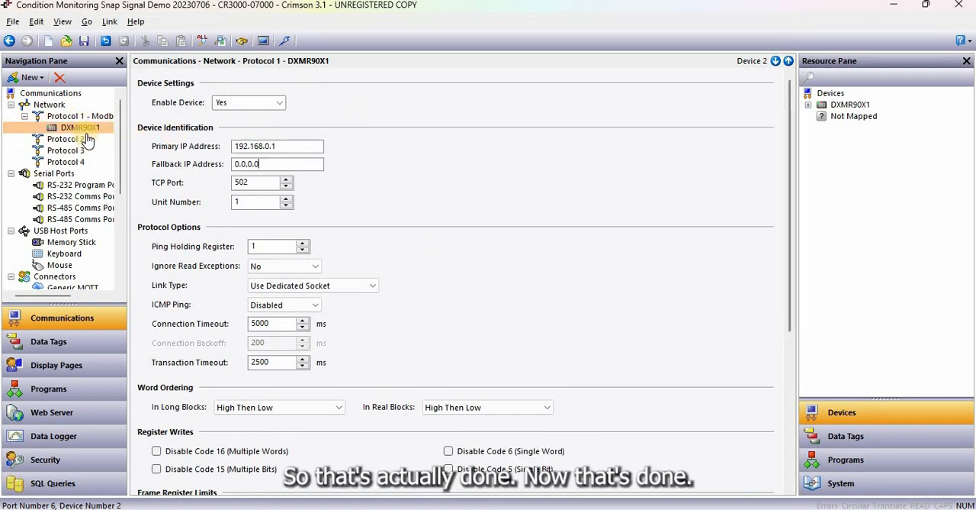
Open the data tags and collapse the CT folder
click(67, 342)
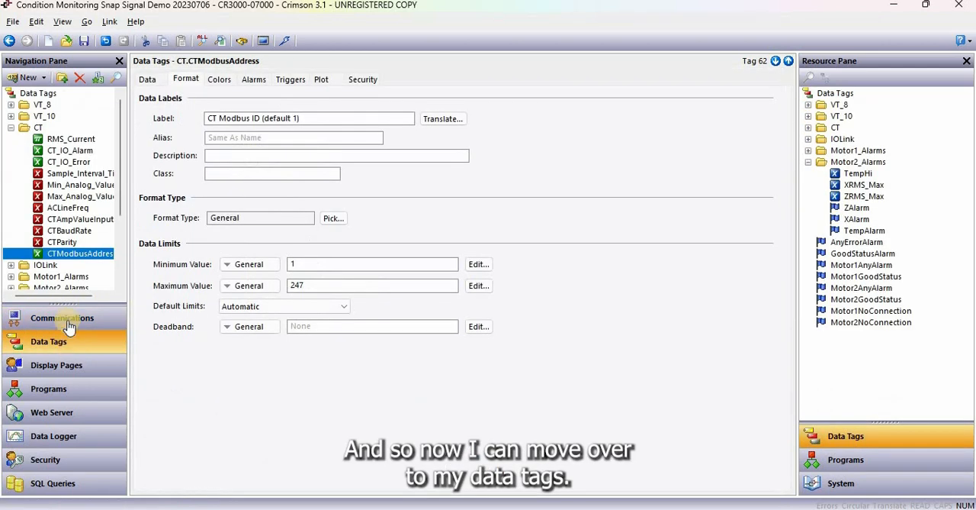
click(23, 127)
click(10, 127)
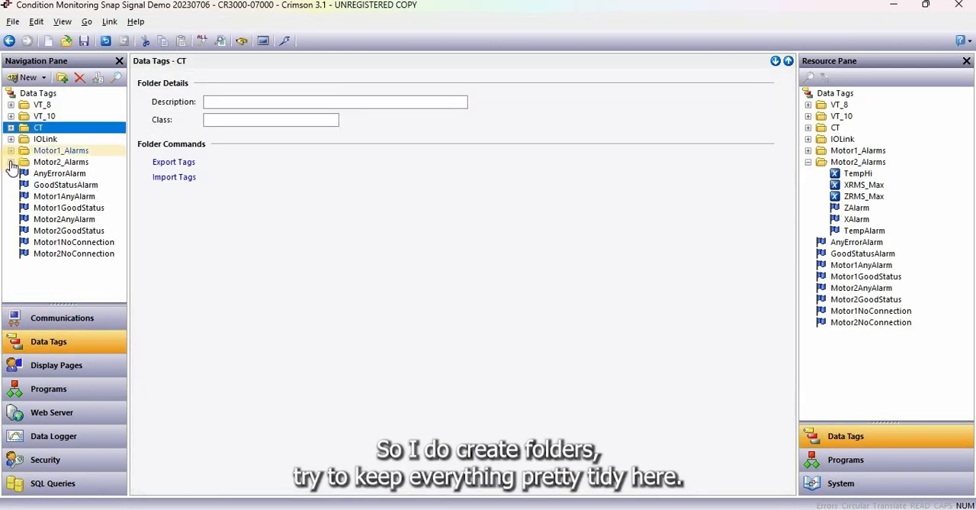
Inspect the VTData_1 tag in the VT_8 folder, examining its data source options, register address and scaling
click(10, 105)
click(71, 118)
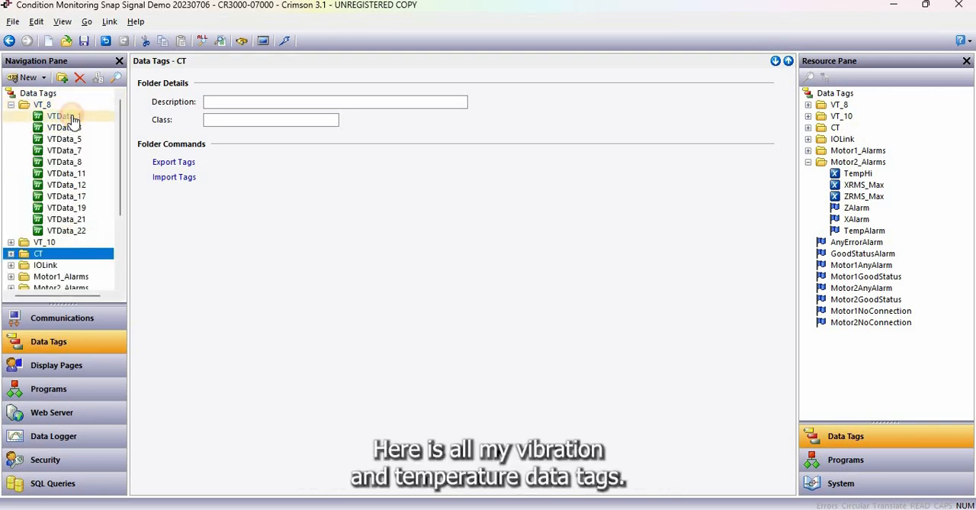
click(161, 80)
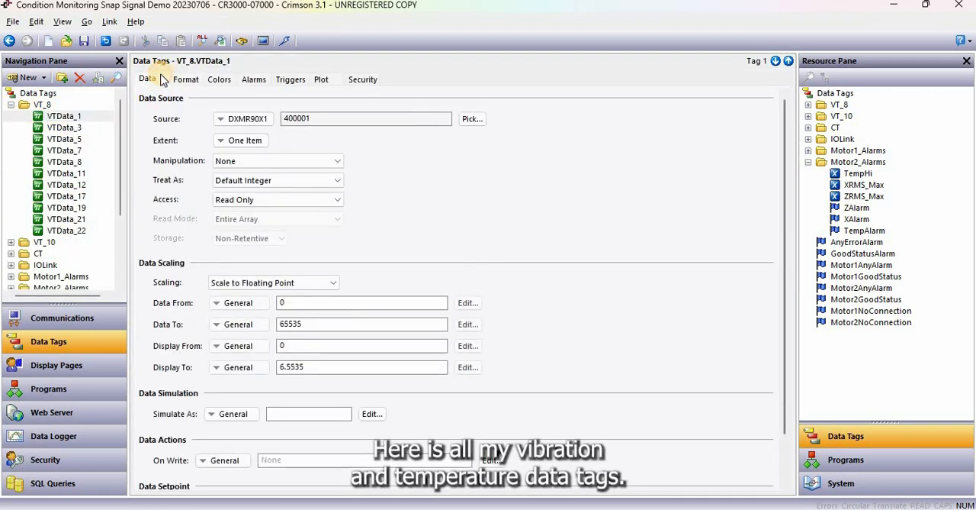
click(248, 119)
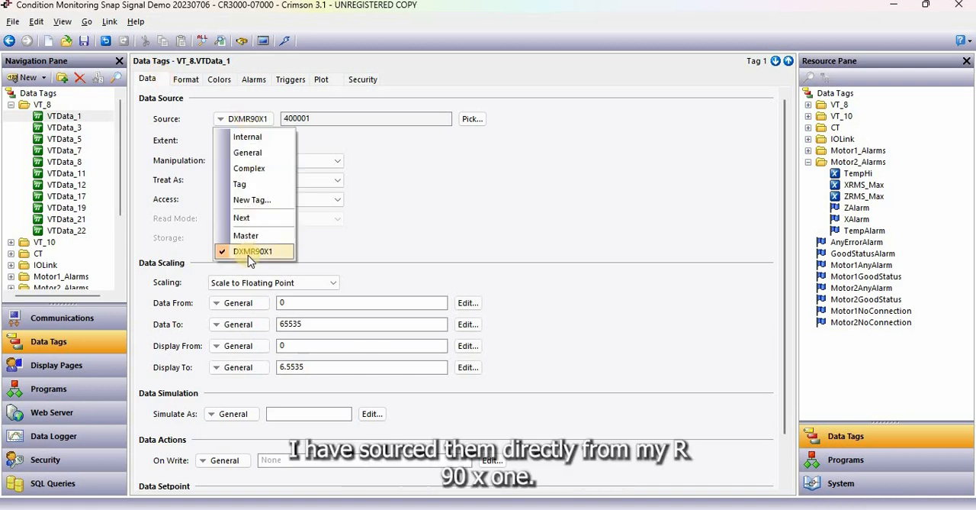
click(361, 119)
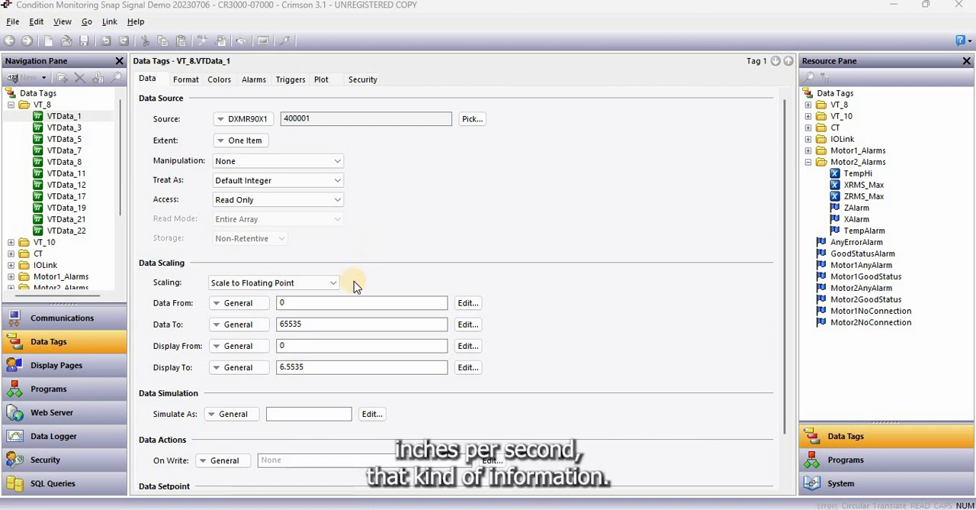
Examine the VTData_1 tag's floating-point scaling, its data and display ranges, and its format settings
click(295, 286)
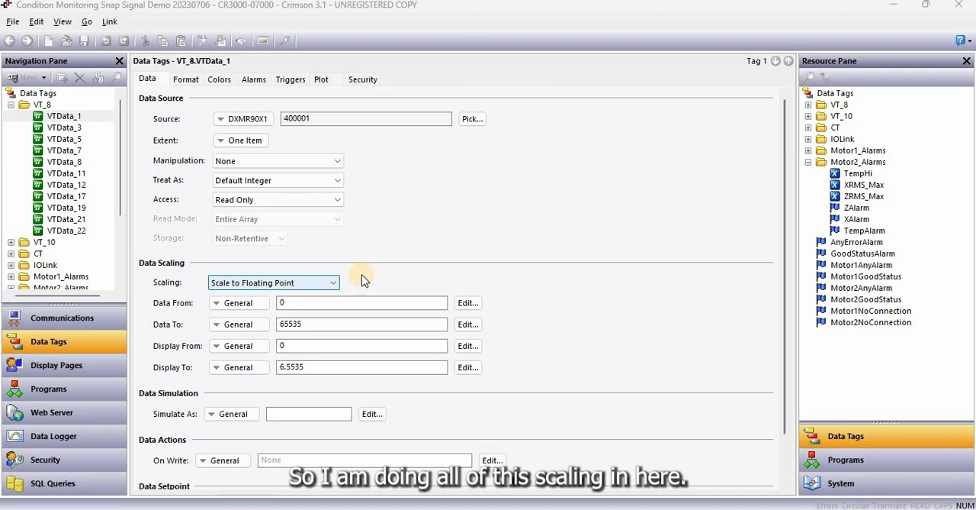
click(404, 276)
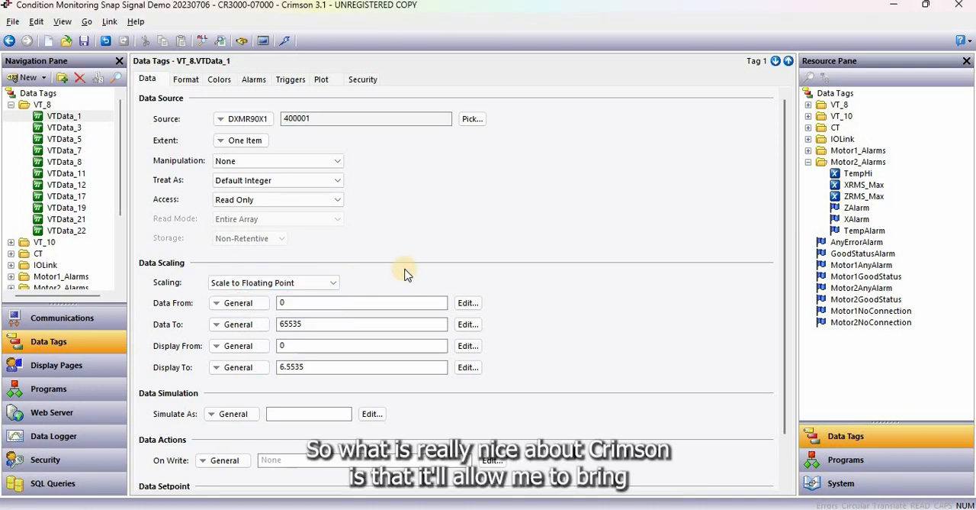
click(308, 306)
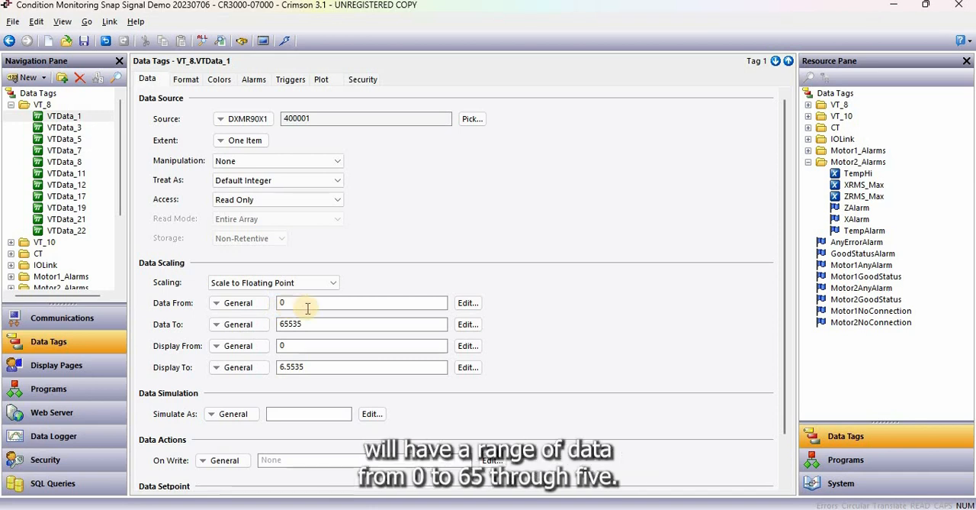
click(298, 345)
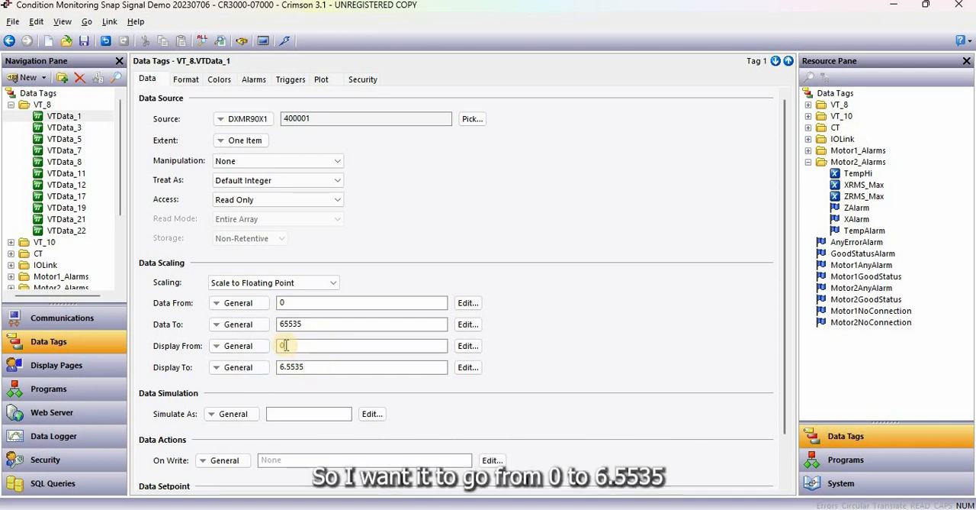
click(288, 345)
click(315, 367)
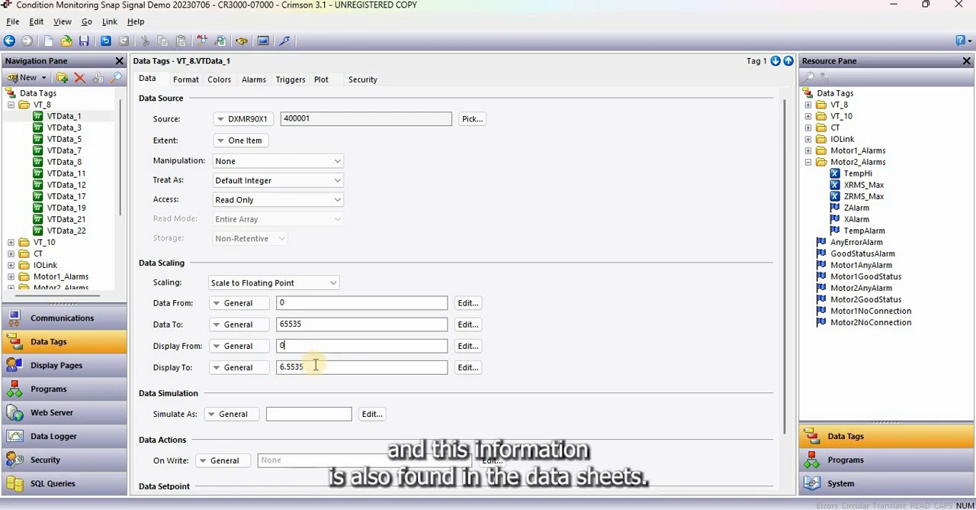
click(188, 79)
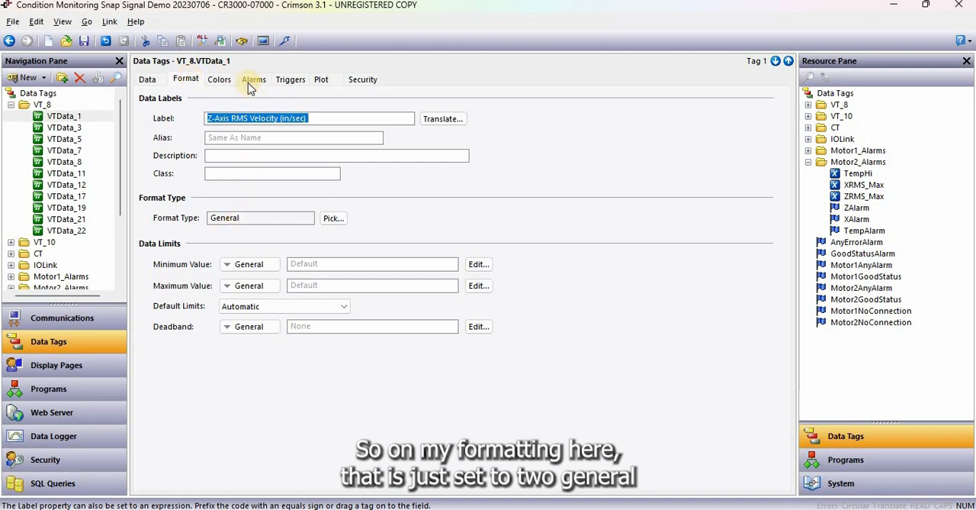
click(148, 80)
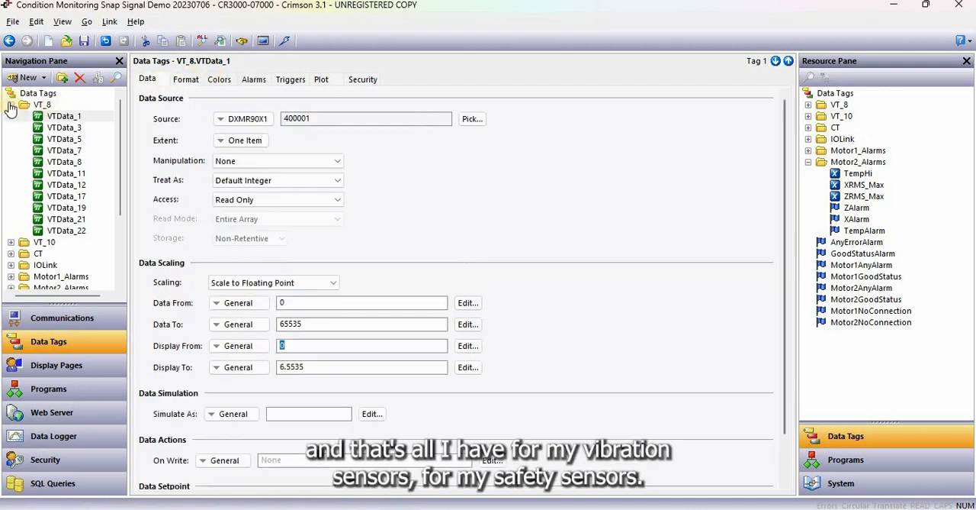
Collapse the VT_8 folder, expand CT and inspect the data settings of its RMS_Current, CT_IO_Alarm and Max_Analog_Value tags
click(11, 106)
click(11, 127)
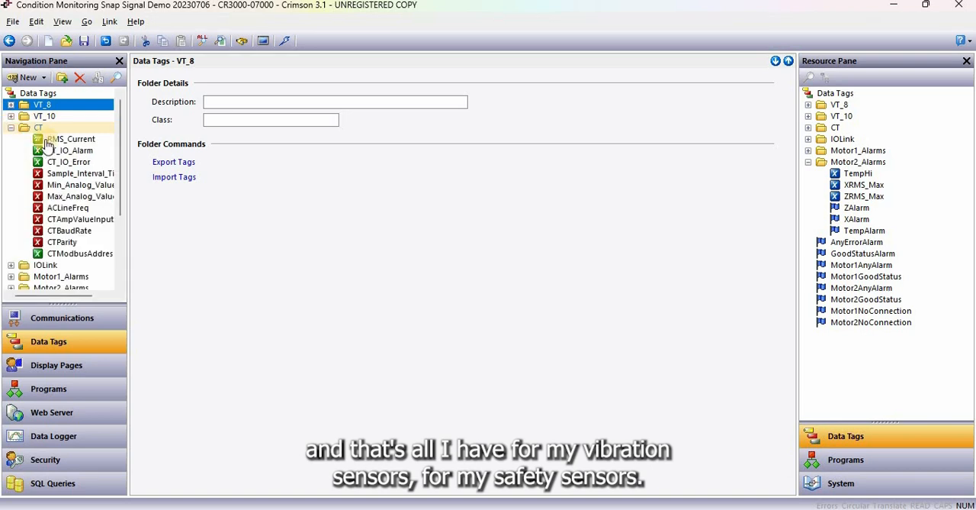
click(61, 139)
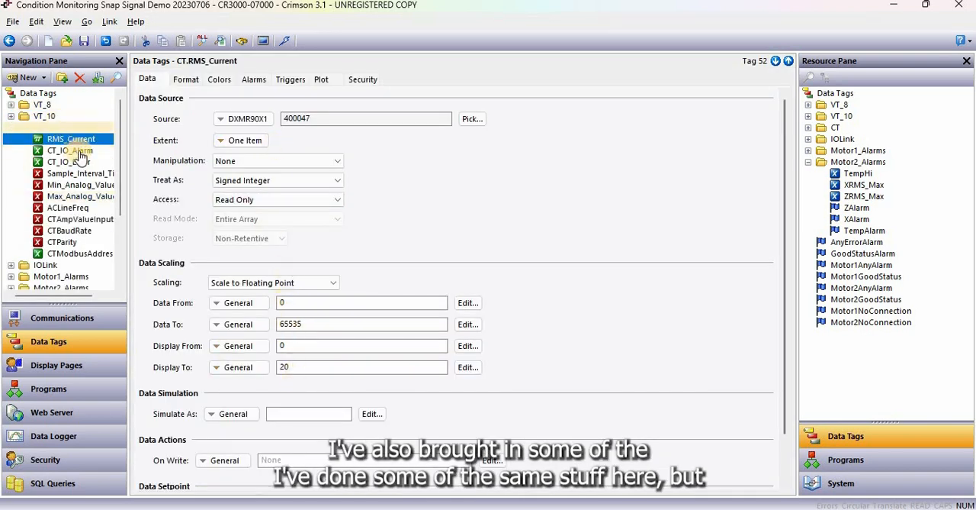
click(69, 151)
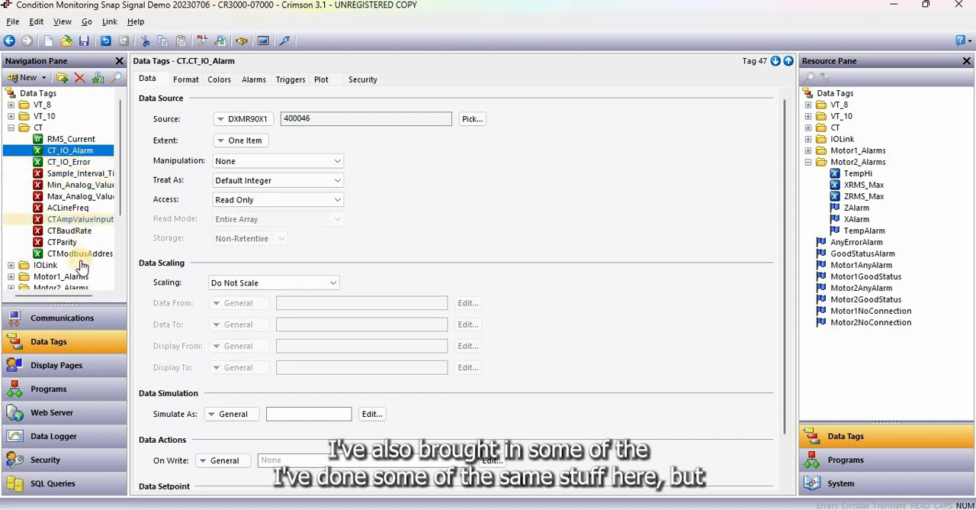
click(77, 197)
Examine the ACLineFreq tag's data source and multi-state format, checking each state's data value against its display text
click(76, 209)
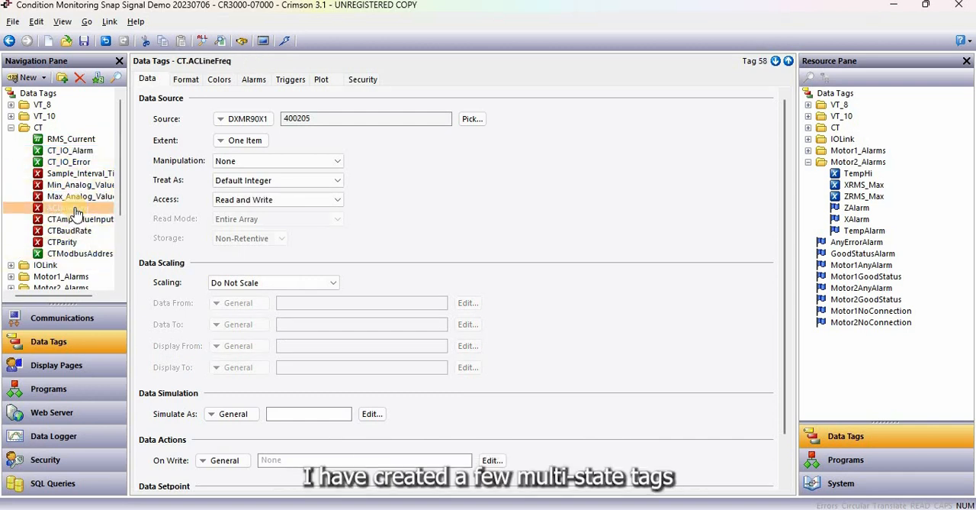
click(186, 79)
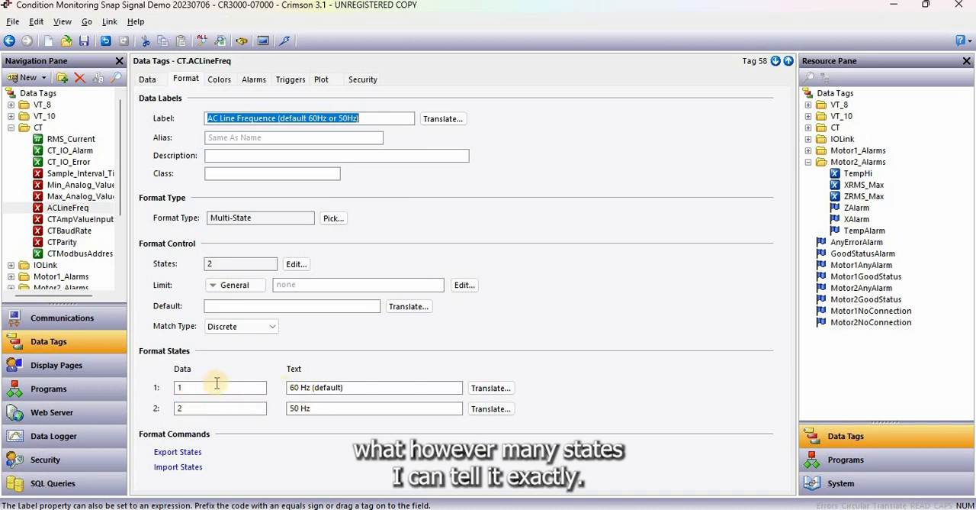
click(192, 386)
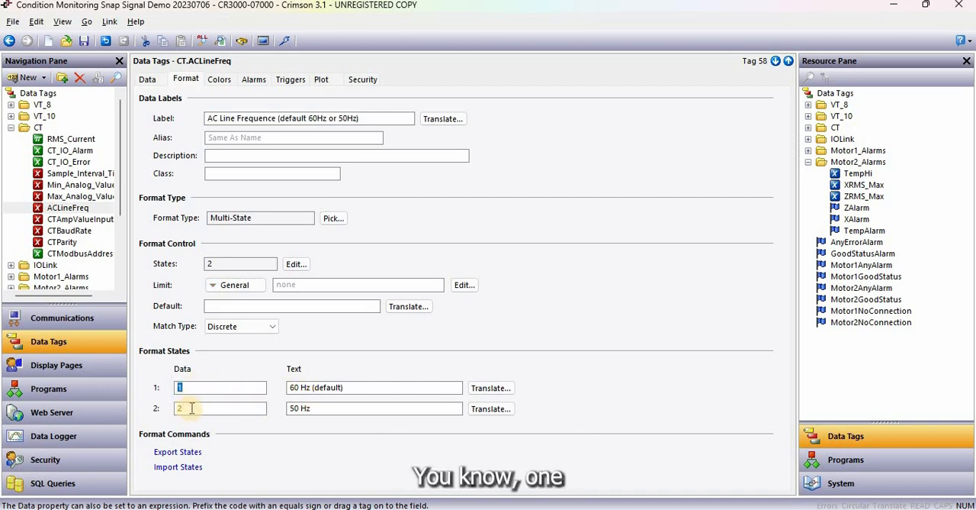
click(345, 387)
click(219, 410)
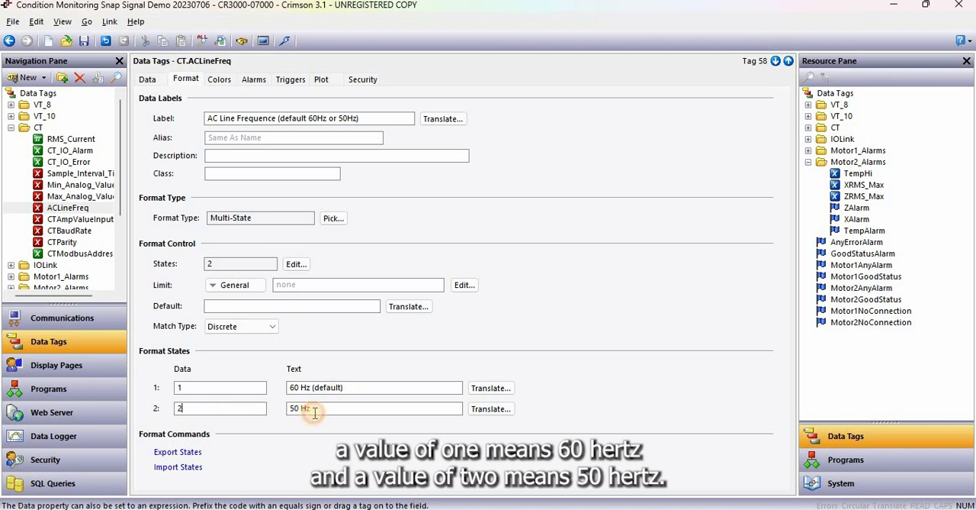
click(315, 411)
drag(347, 387, 279, 384)
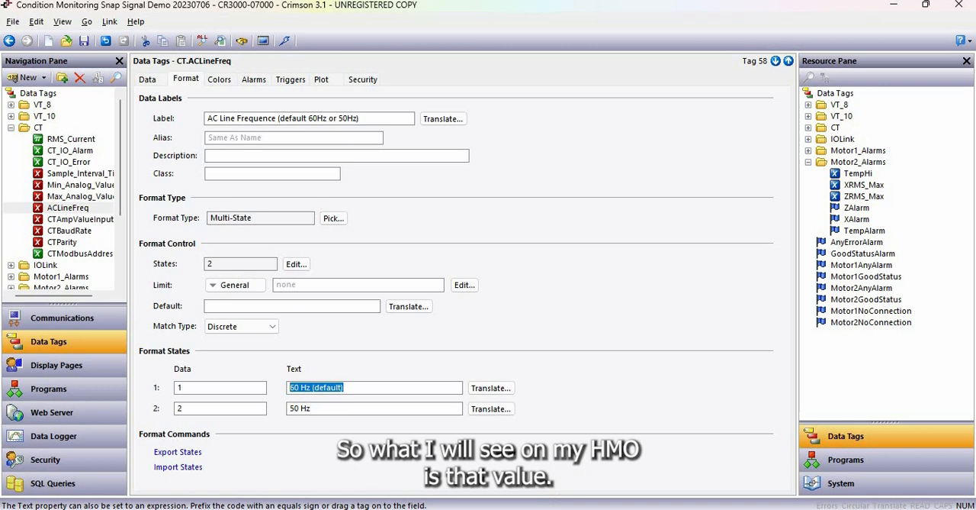
Switch to the HMI web page in the browser, maximize it and open Motor 1's current transformer settings
click(593, 507)
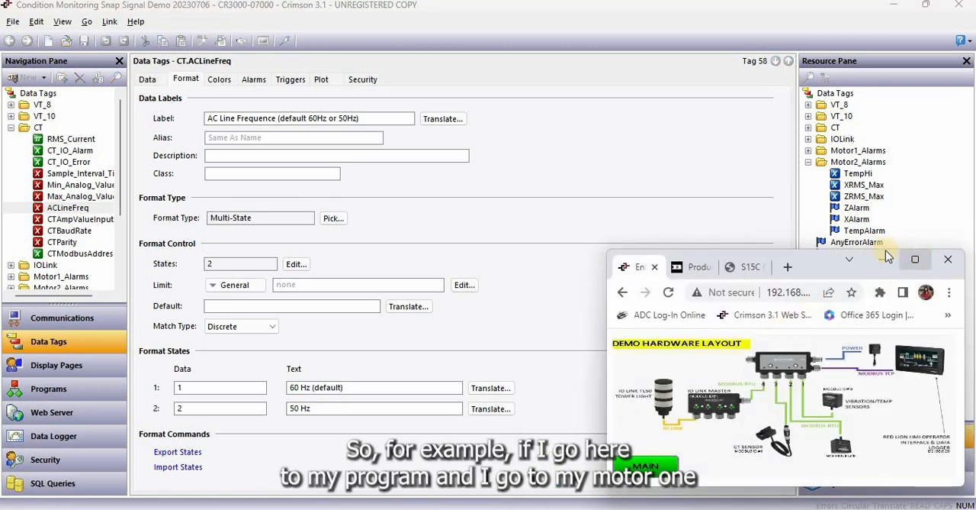
click(919, 260)
click(134, 487)
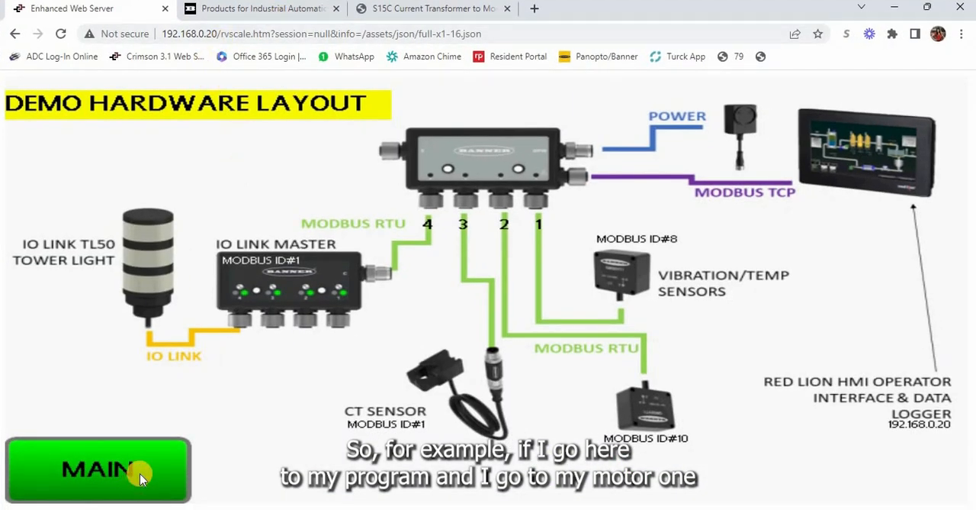
click(232, 215)
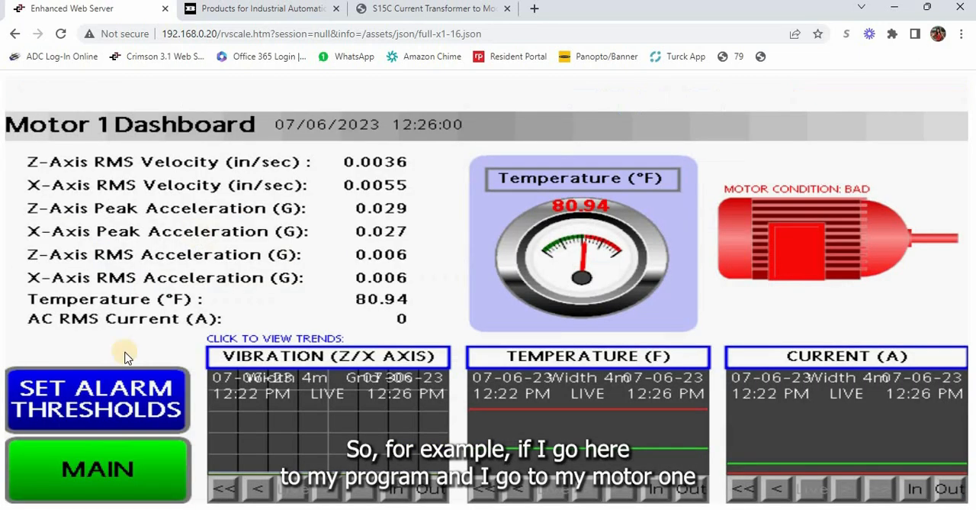
click(126, 387)
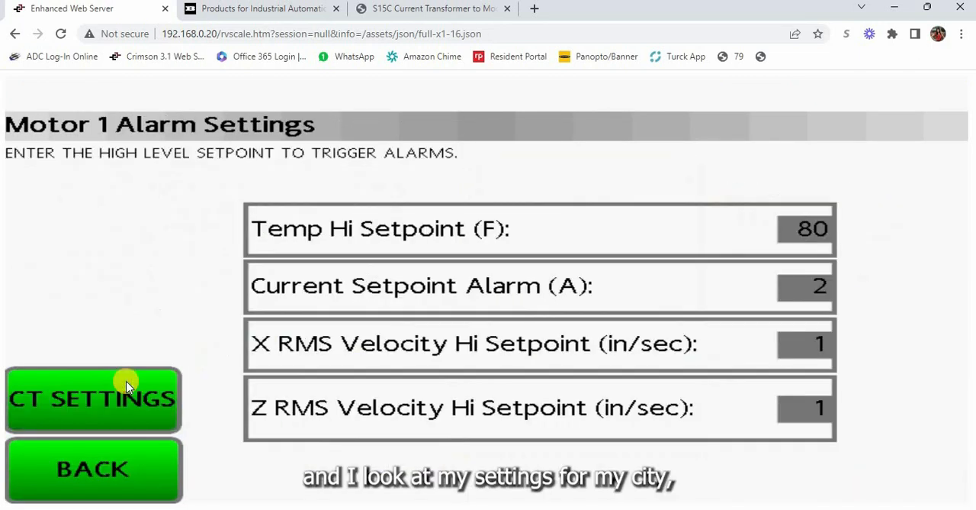
click(121, 404)
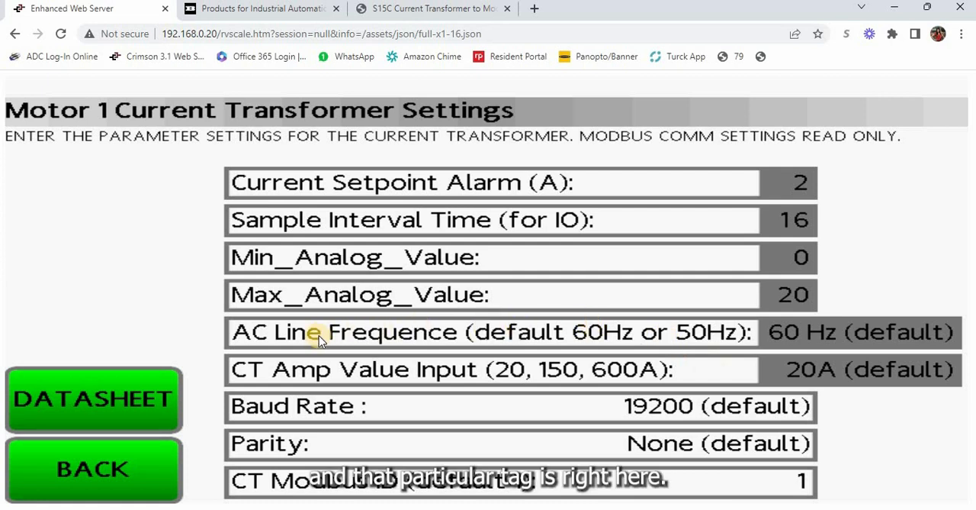
Toggle the AC line frequency to 50 Hz and back, then confirm 60 Hz (default)
click(889, 333)
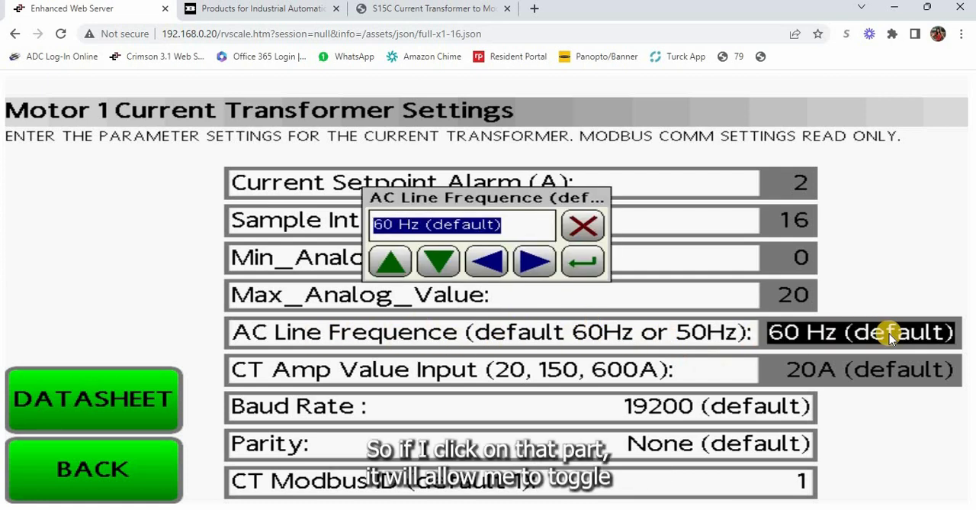
click(390, 262)
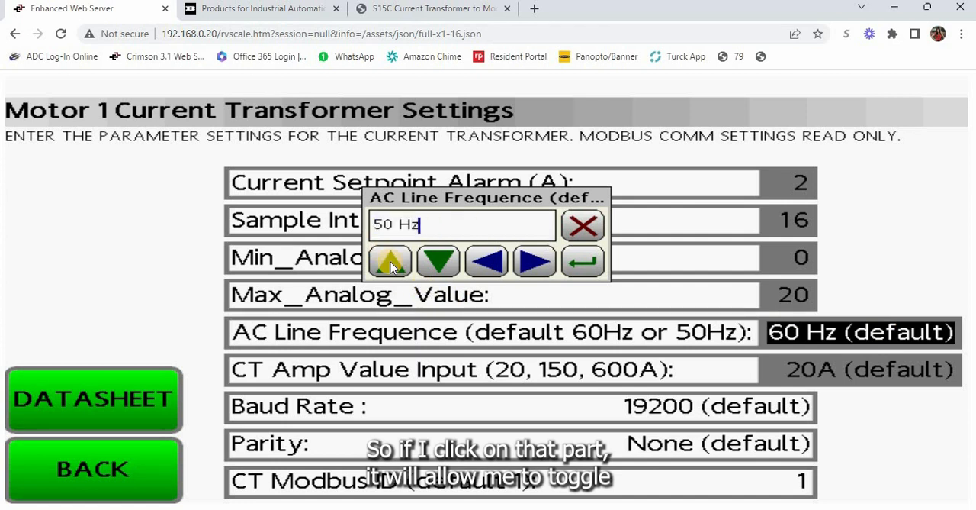
click(434, 262)
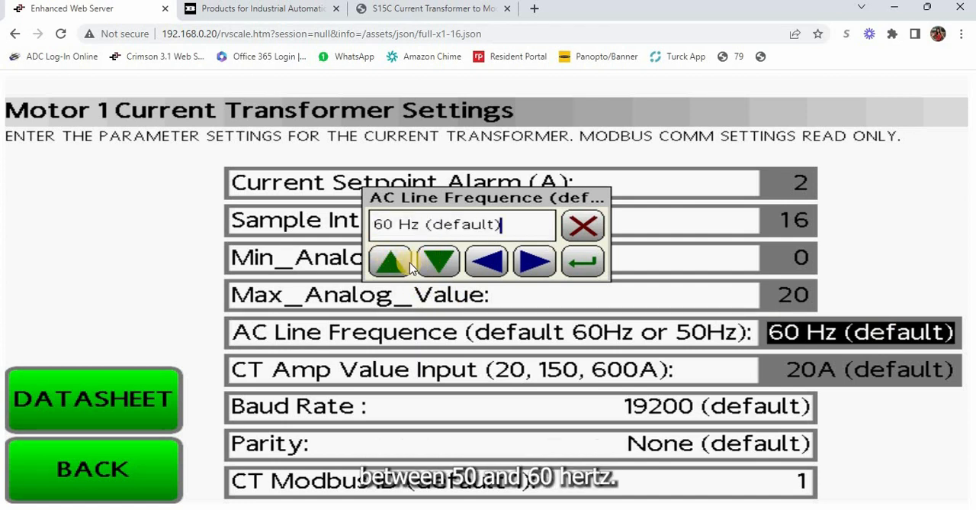
click(585, 264)
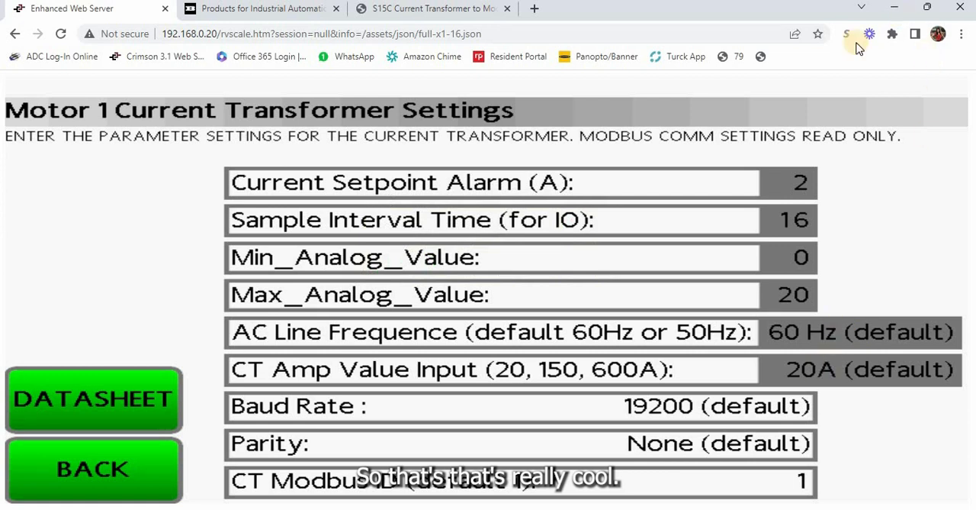
Leave the Motor 1 settings pages for the HMI's main page and switch back to the Crimson project
click(89, 470)
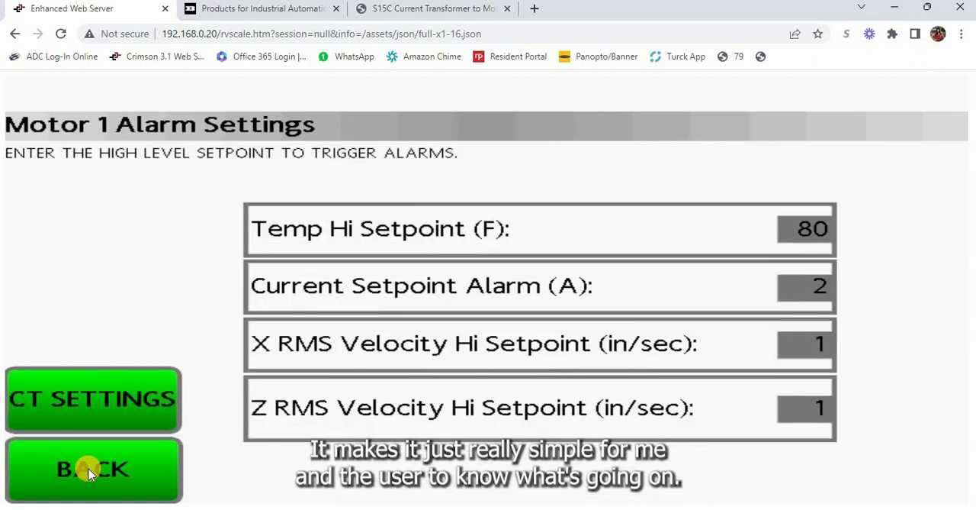
click(89, 470)
click(86, 468)
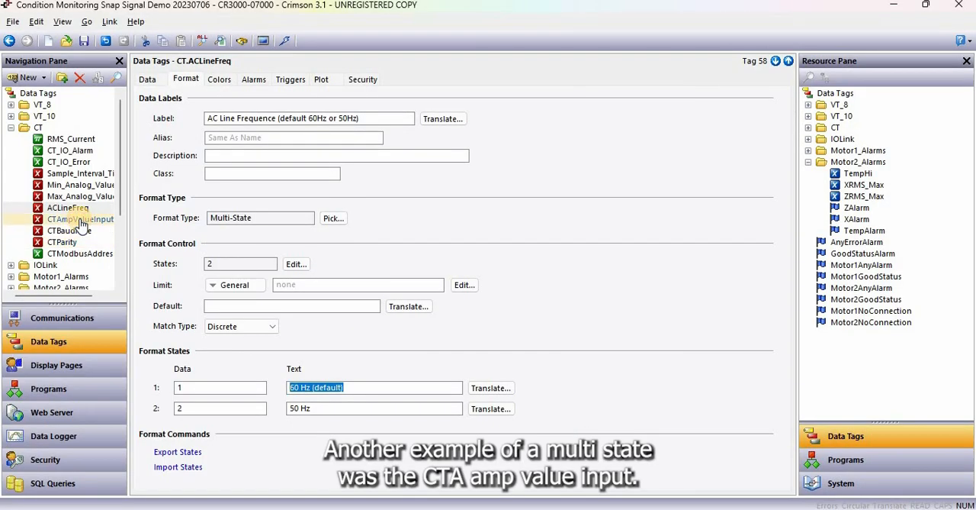
Inspect the CTAmpValueInput tag's multi-state format with the tag list widened, comparing its label, state data values and display texts
click(80, 220)
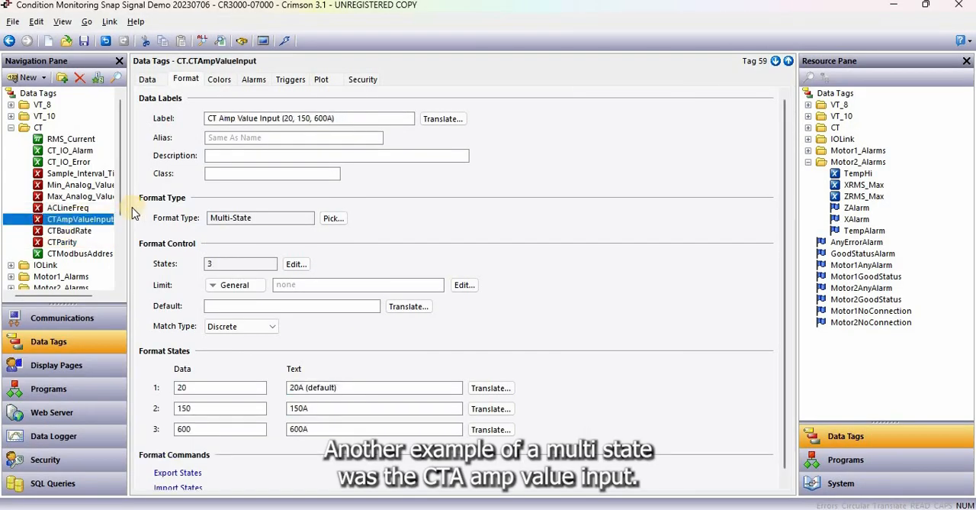
drag(131, 214, 151, 214)
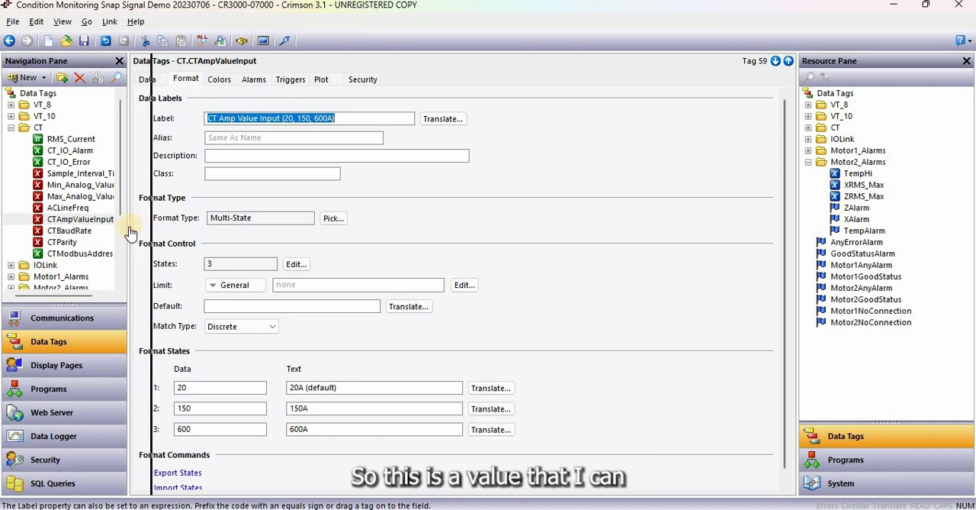
click(377, 118)
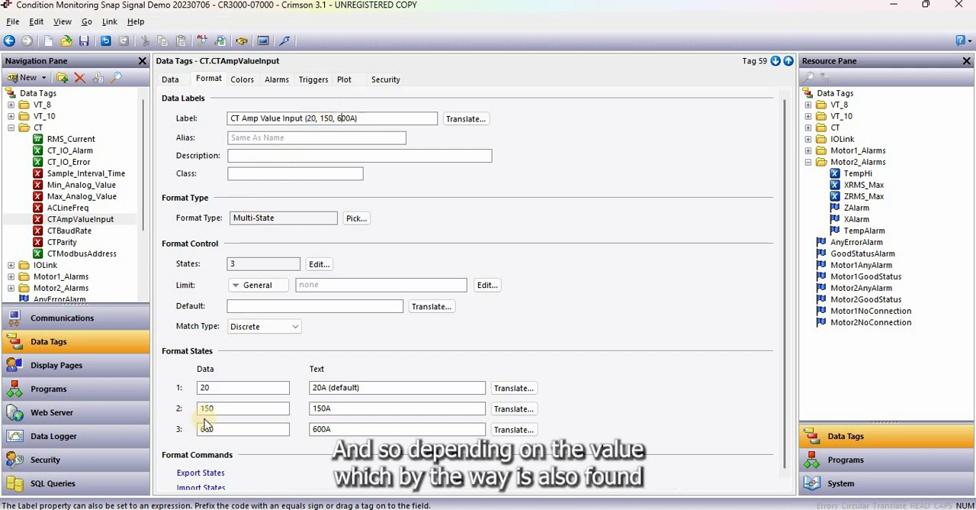
click(213, 386)
double_click(203, 388)
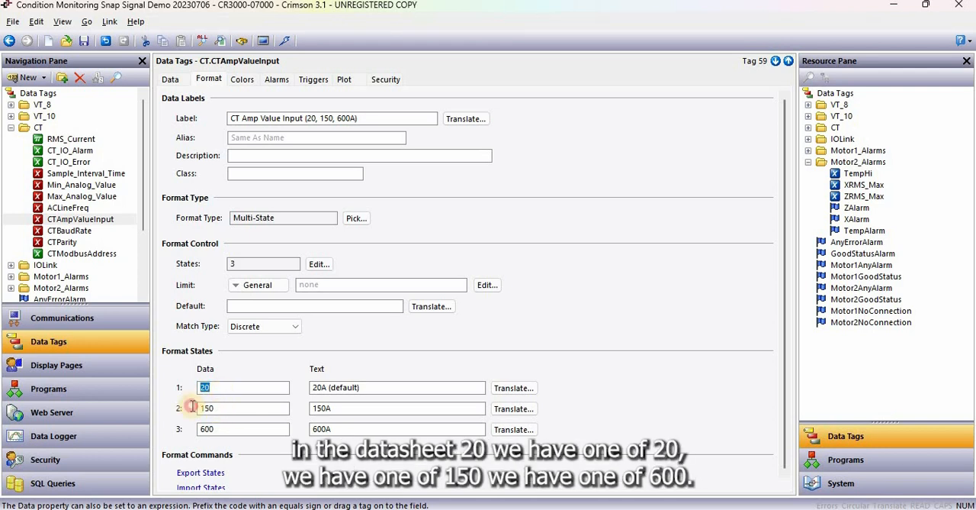
double_click(203, 408)
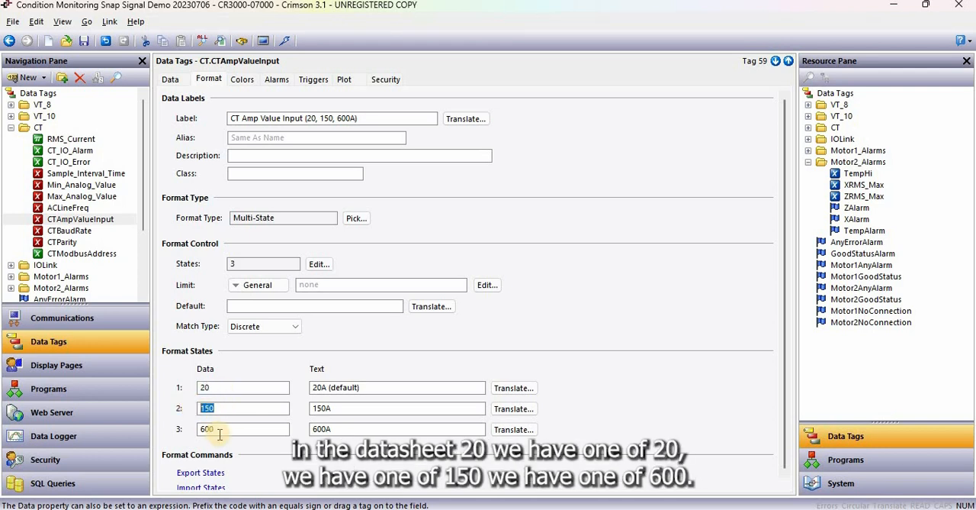
click(366, 389)
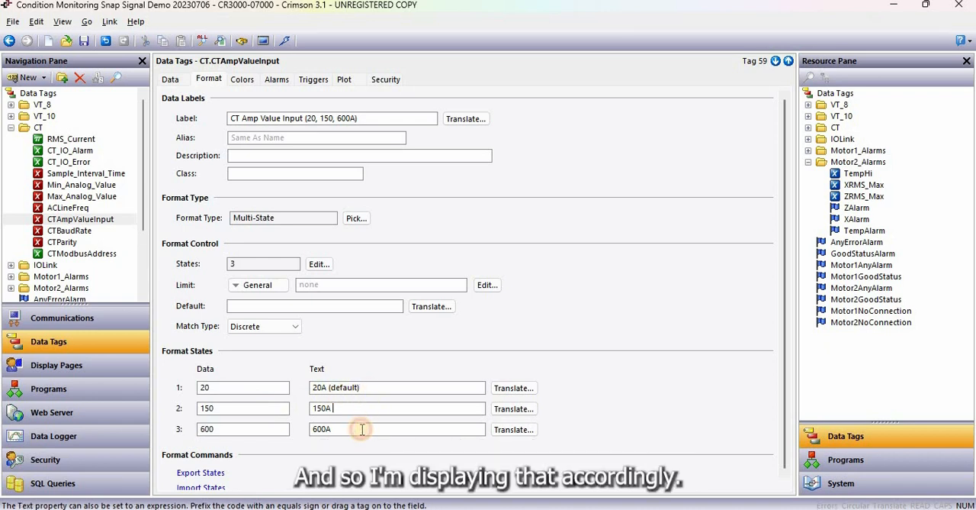
click(362, 428)
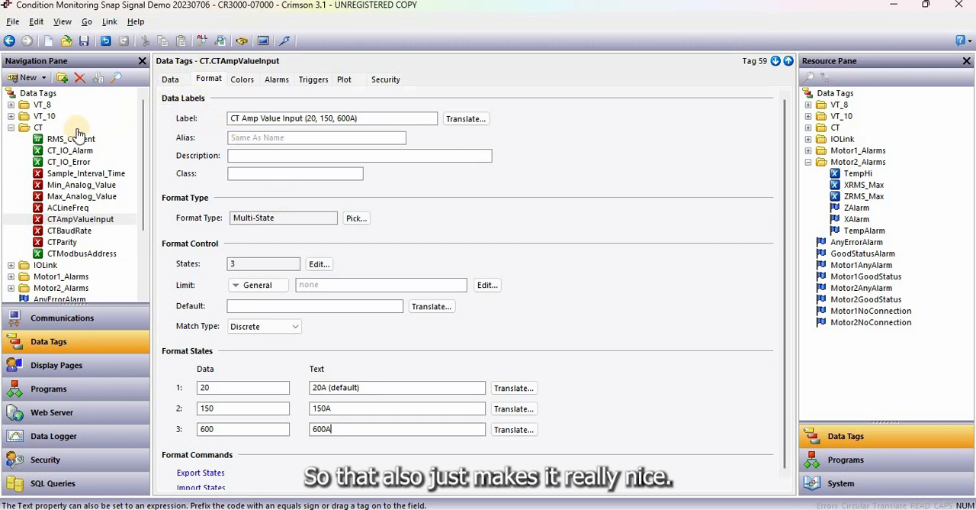
Collapse the CT folder, expand IOLink and inspect the data source settings of both Port1 process data out tags
click(11, 139)
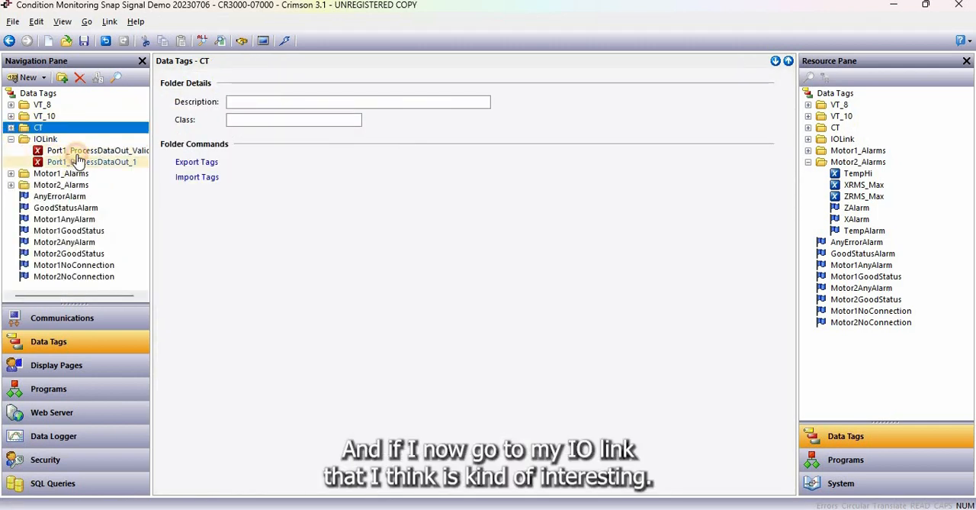
click(77, 152)
click(180, 80)
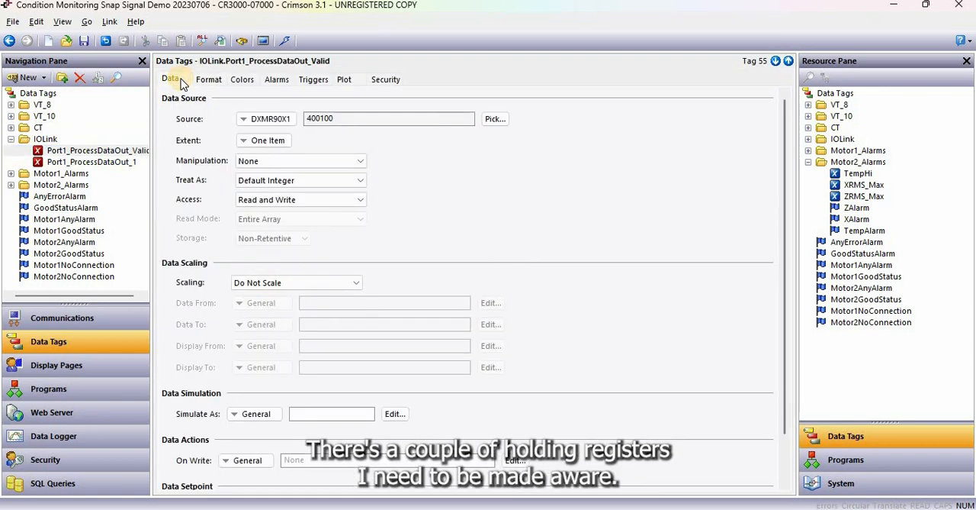
click(96, 163)
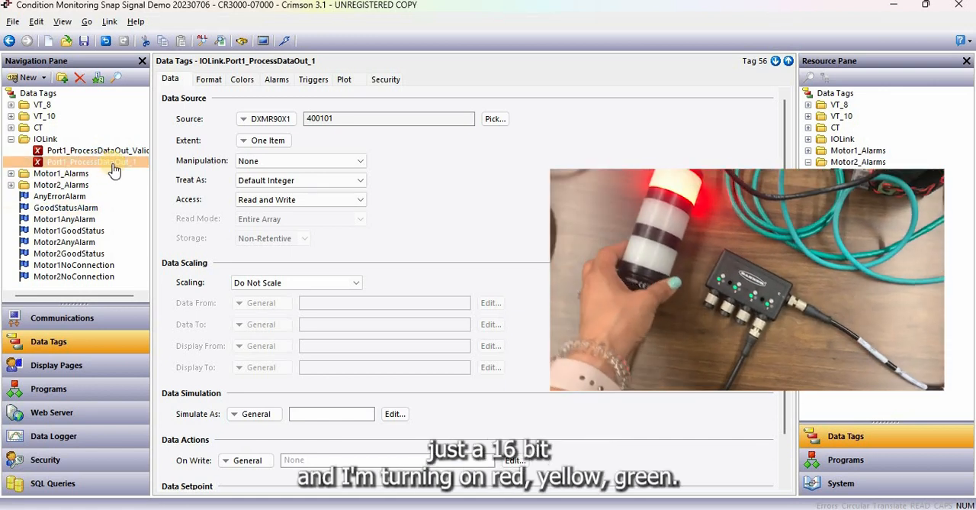
Compare the source registers of IOLink's Port1_ProcessDataOut_1 and Port1_ProcessDataOut_Valid tags, widening the tag list to show their full names
click(343, 118)
drag(321, 119, 286, 114)
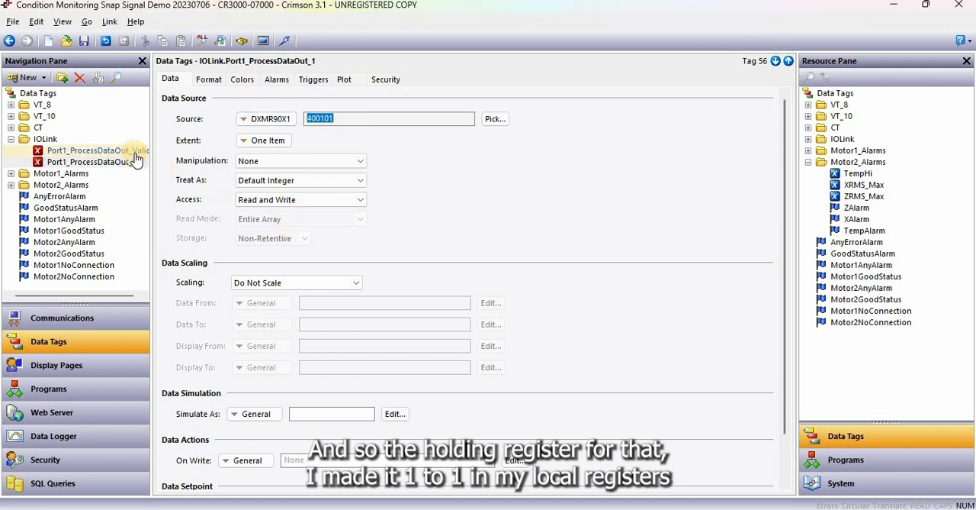
click(92, 151)
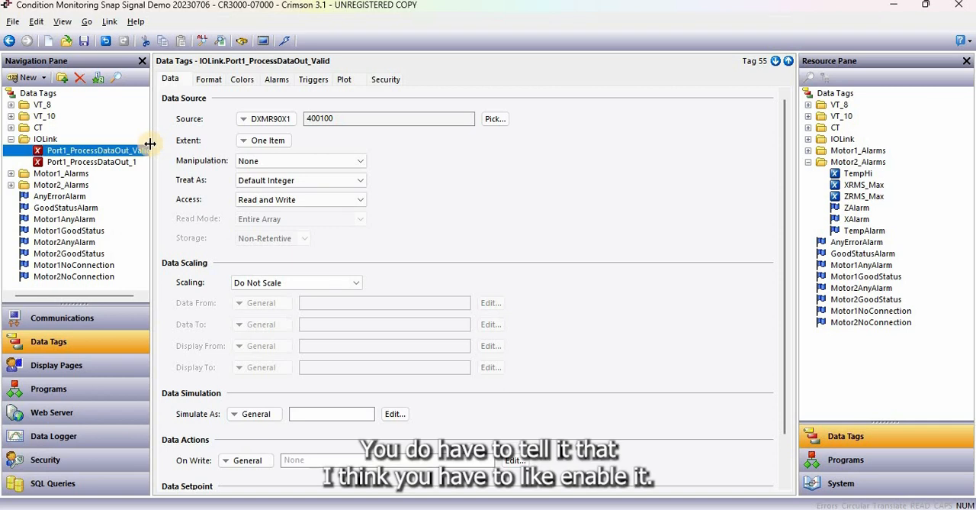
drag(164, 142, 177, 142)
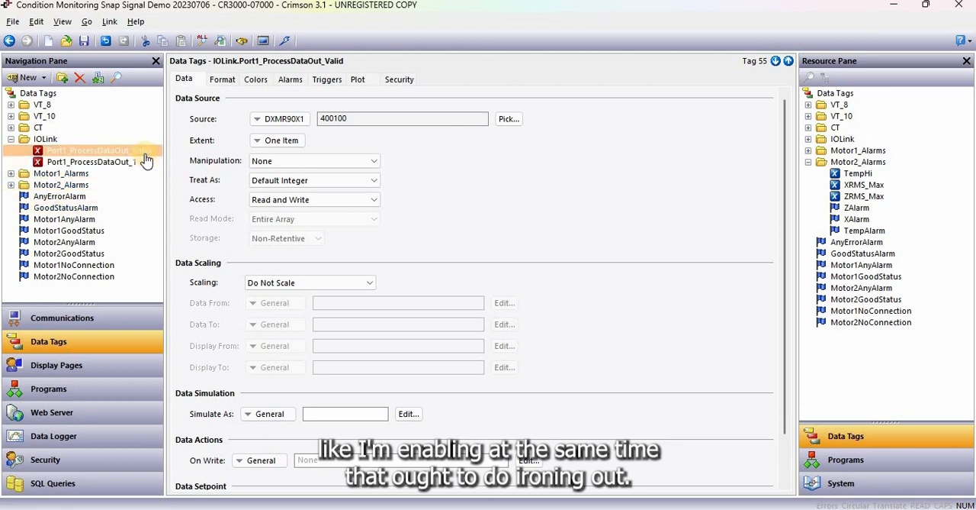
click(112, 161)
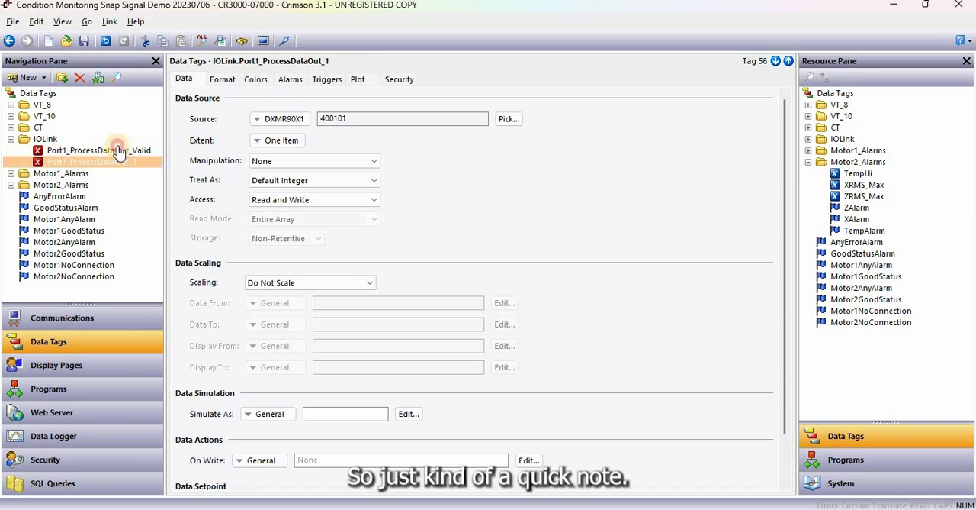
click(119, 151)
click(116, 160)
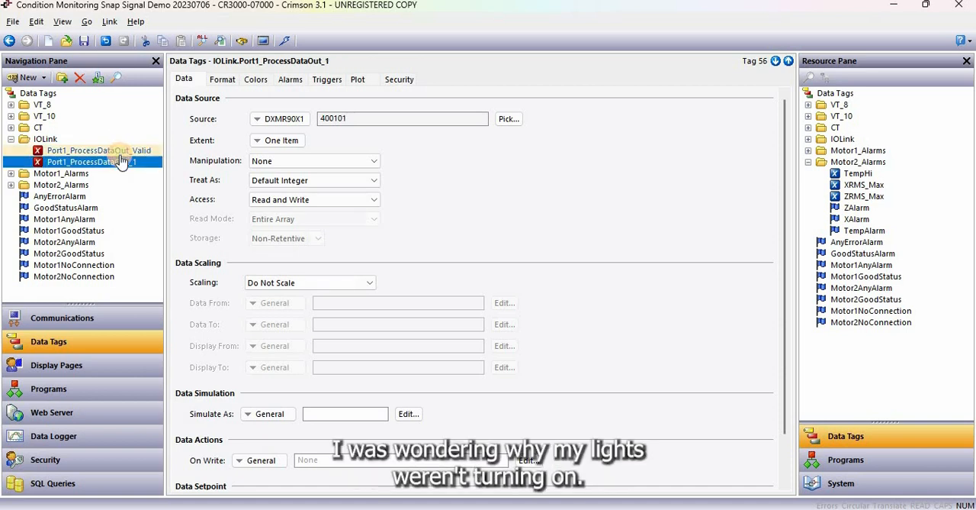
click(122, 152)
click(124, 152)
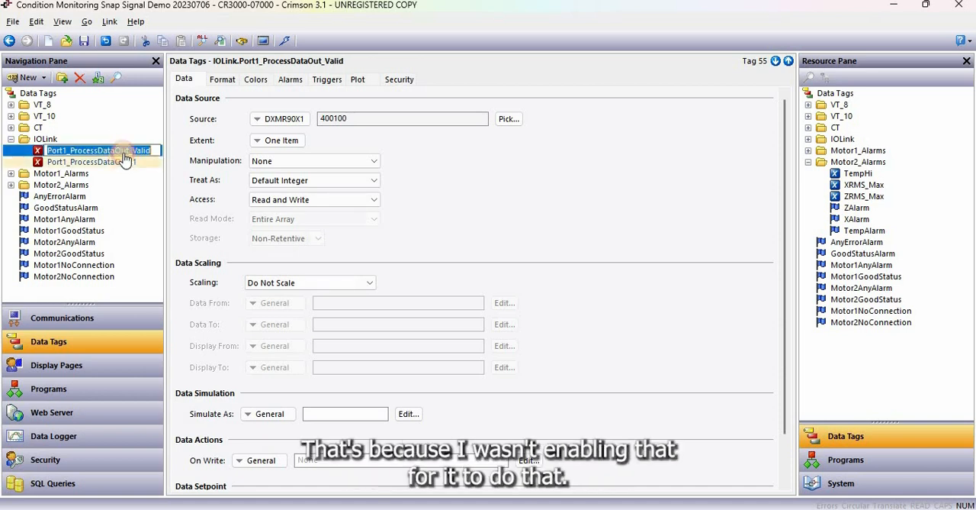
click(124, 160)
click(123, 152)
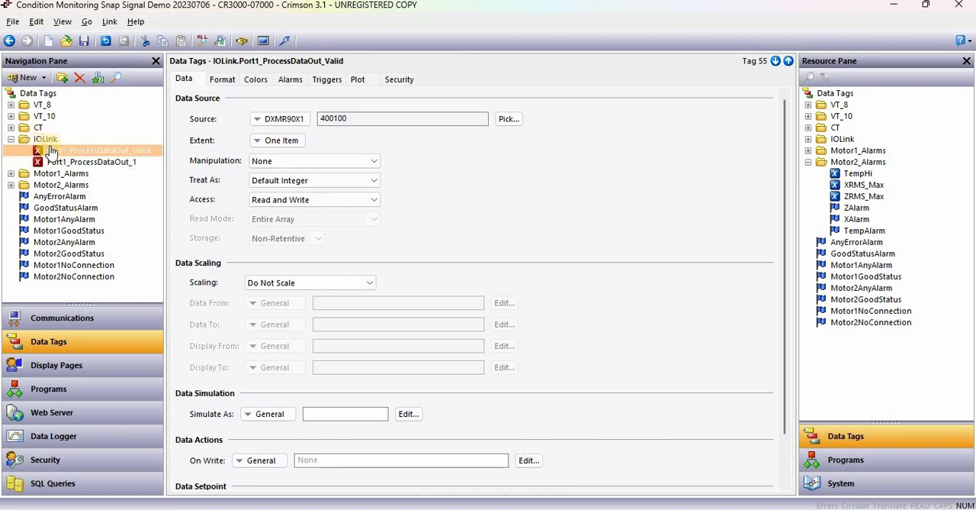
Collapse IOLink, expand Motor1_Alarms and inspect the TempHi and CurrentHi setpoint tags, including CurrentHi's format and data limits
click(10, 139)
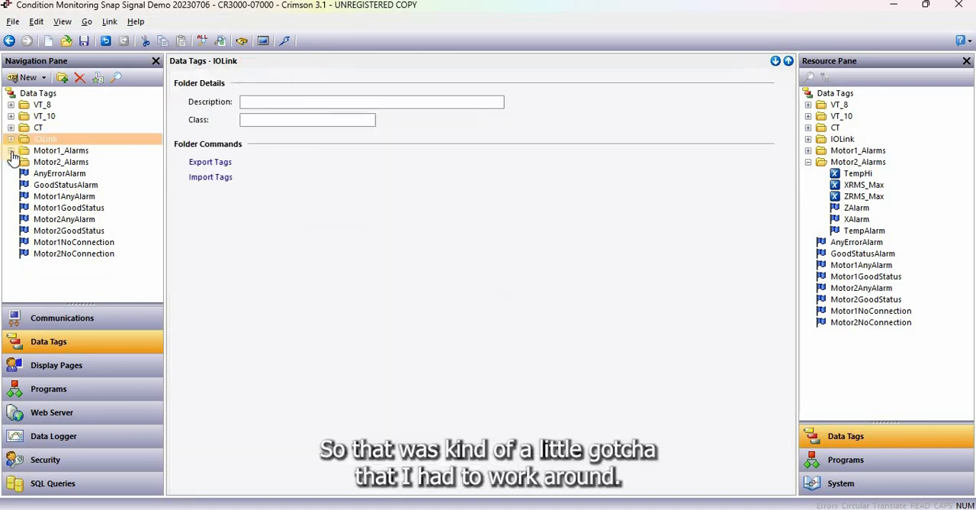
click(11, 150)
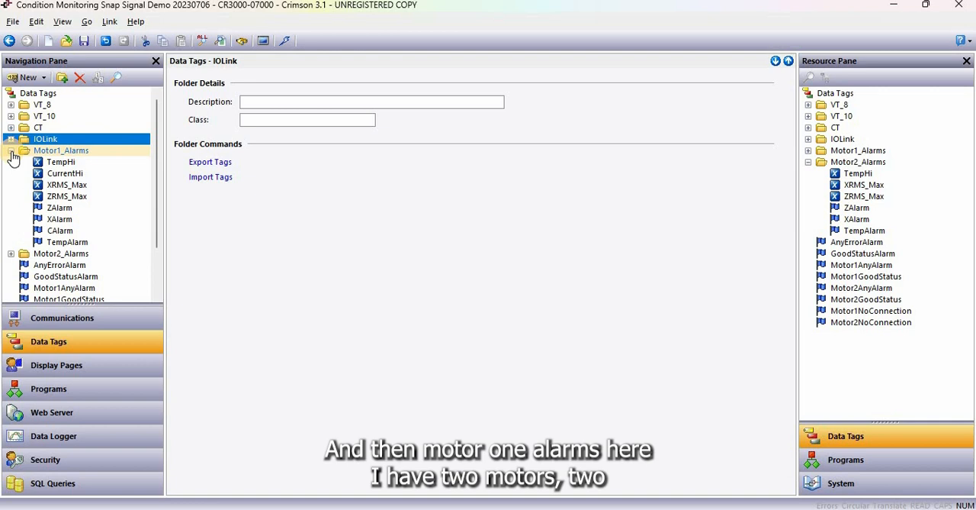
click(69, 163)
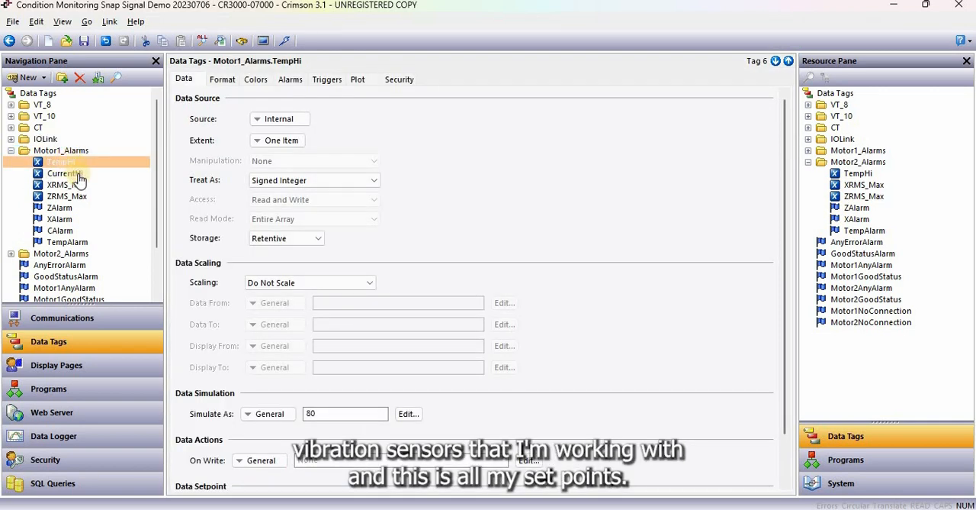
click(78, 175)
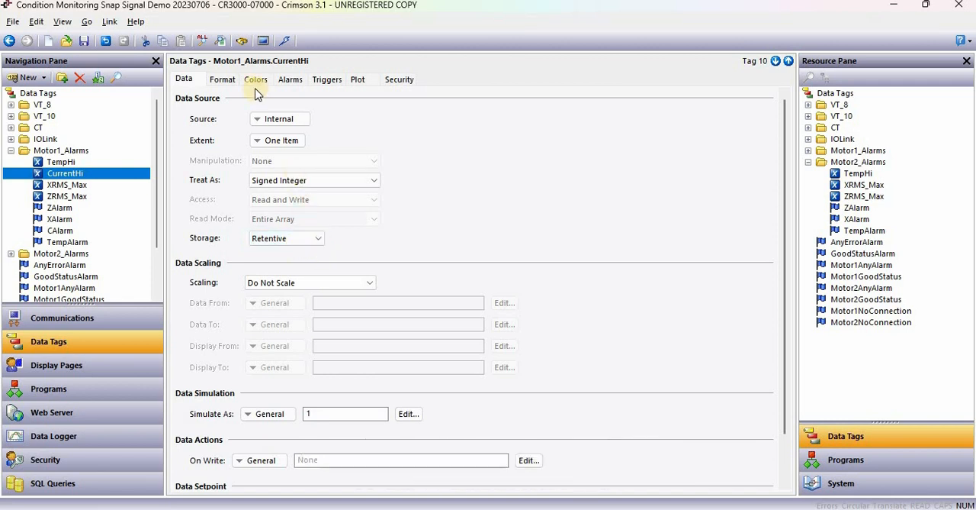
click(229, 80)
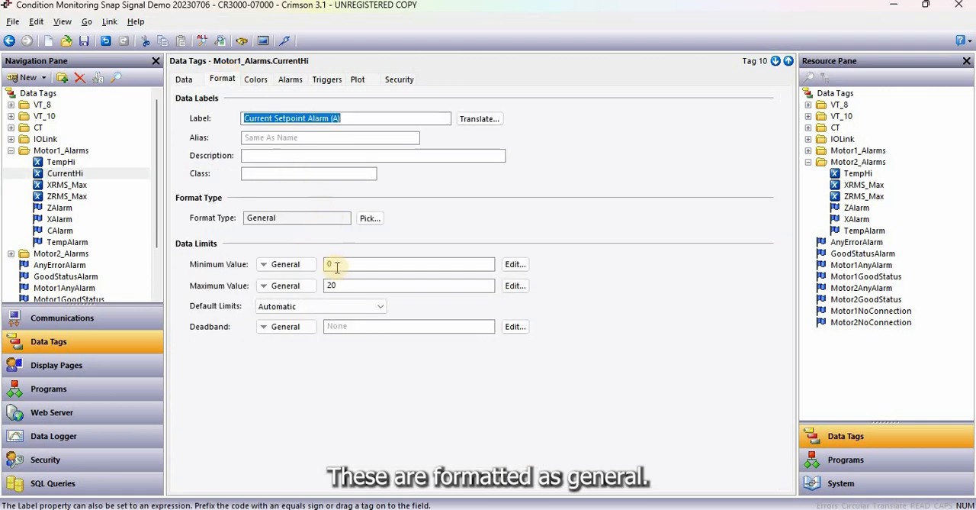
click(185, 79)
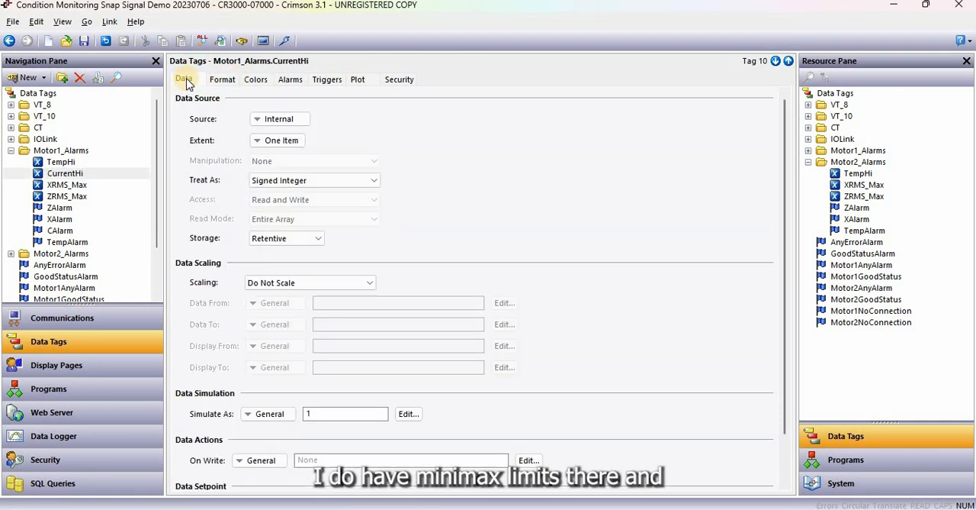
click(83, 176)
Inspect the format and data source settings of the Motor 1 ZAlarm flag tag, and collapse the Motor1_Alarms folder
click(61, 208)
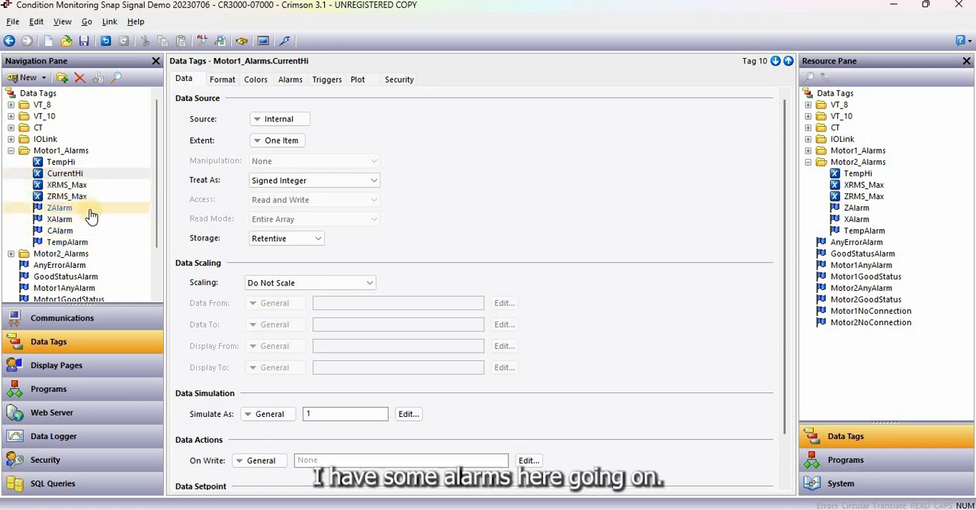
click(220, 79)
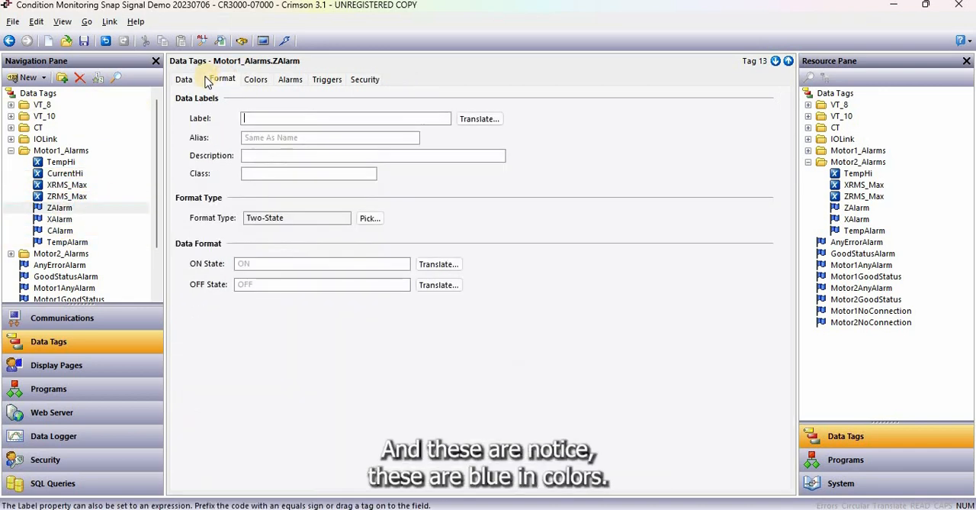
click(185, 79)
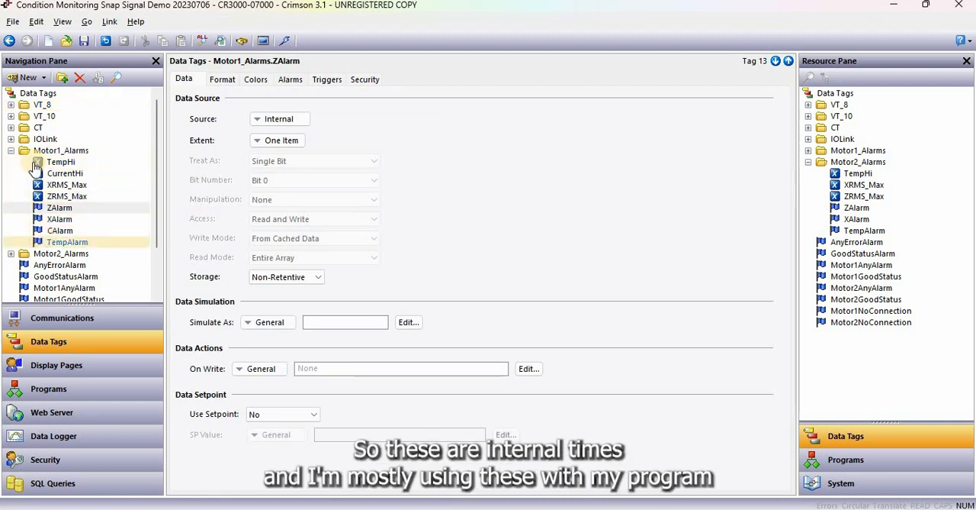
click(11, 151)
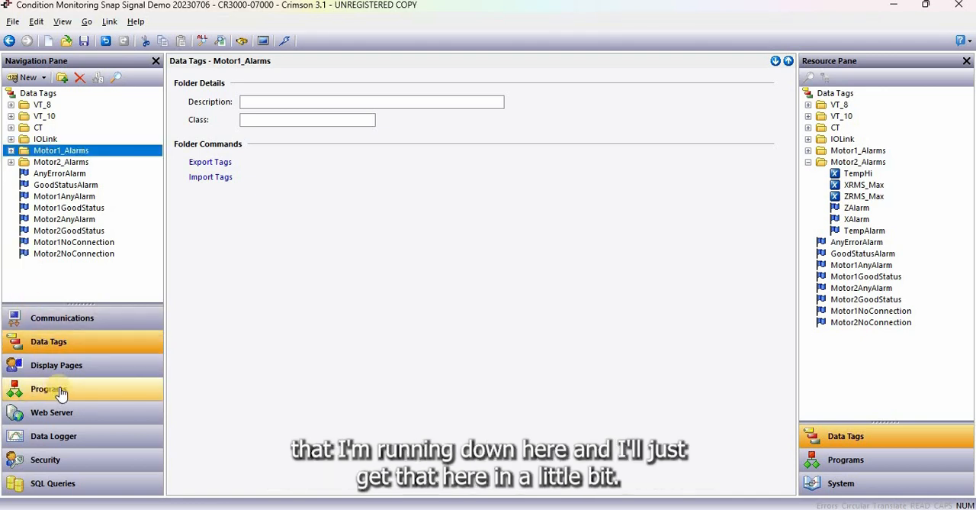
Glance into the Motor2_Alarms folder and inspect the top-level AnyErrorAlarm and GoodStatusAlarm tags
click(11, 162)
click(12, 163)
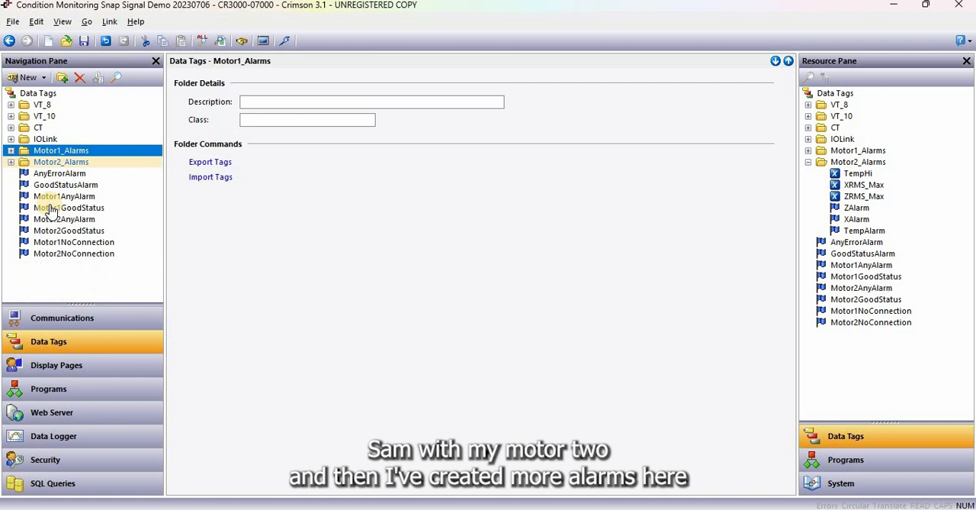
click(98, 175)
click(97, 185)
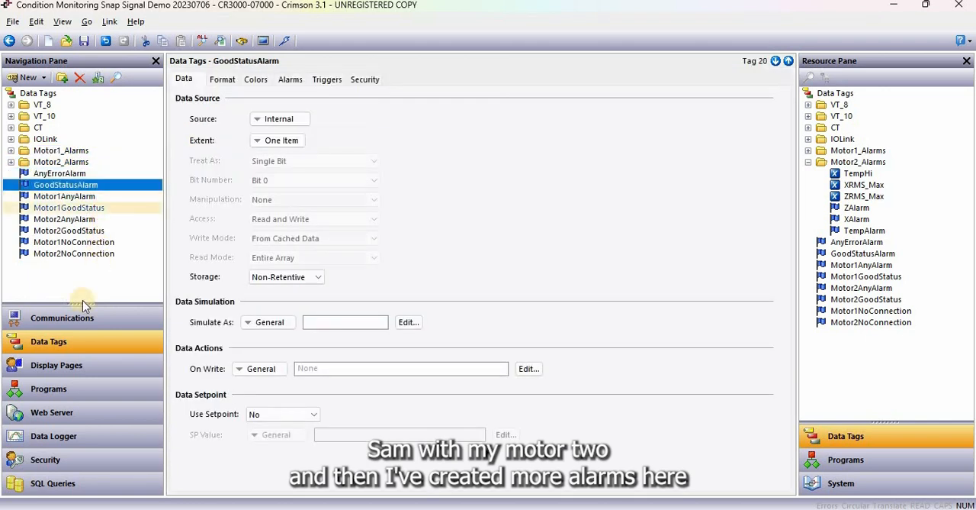
Open the Main display page and move the red and green Motor 2 images off the stack to reveal all three layers
click(55, 388)
click(66, 369)
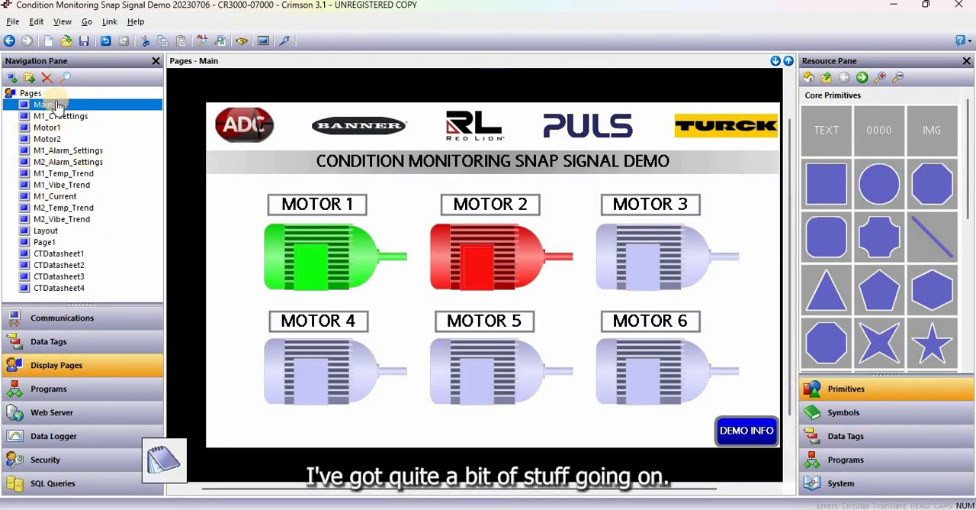
click(58, 106)
click(477, 241)
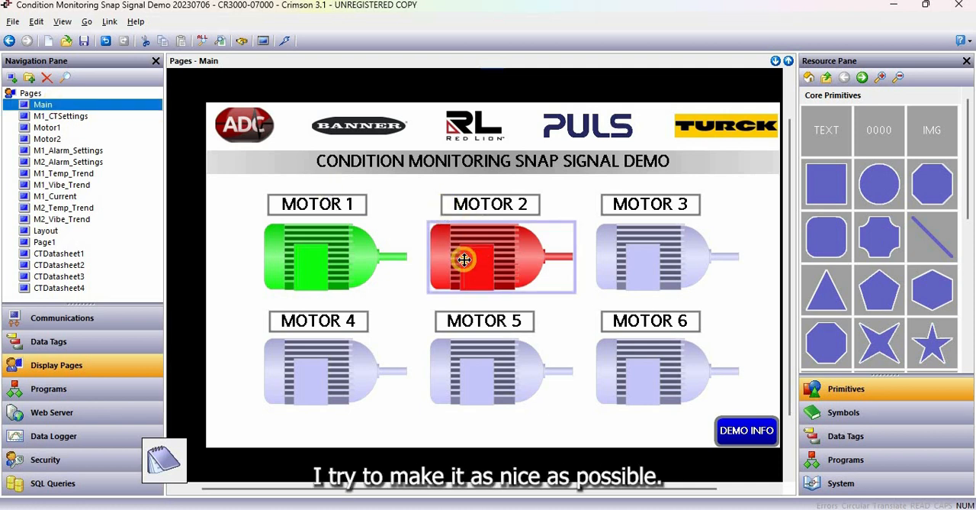
drag(463, 250, 458, 273)
drag(478, 242, 461, 248)
click(503, 278)
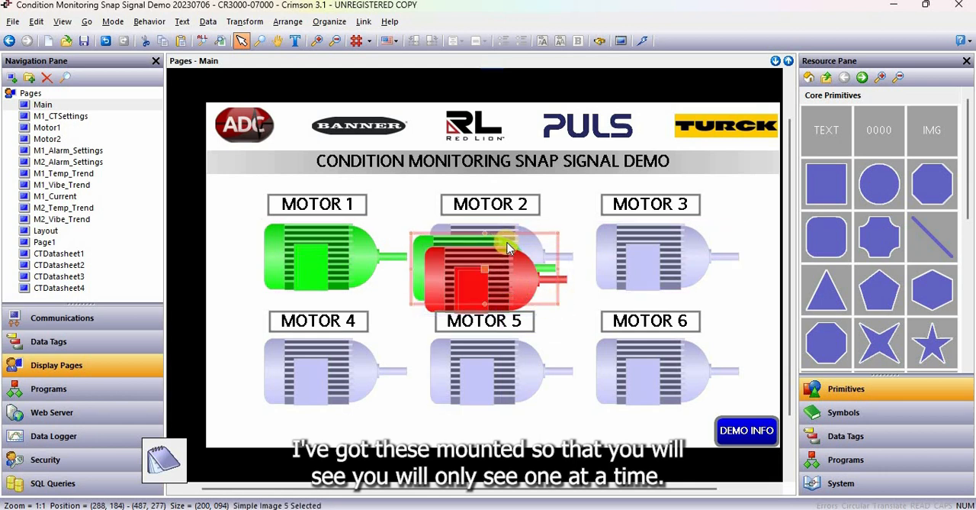
Inspect the visibility tags in the image properties of the red and green Motor 2 images
double_click(451, 268)
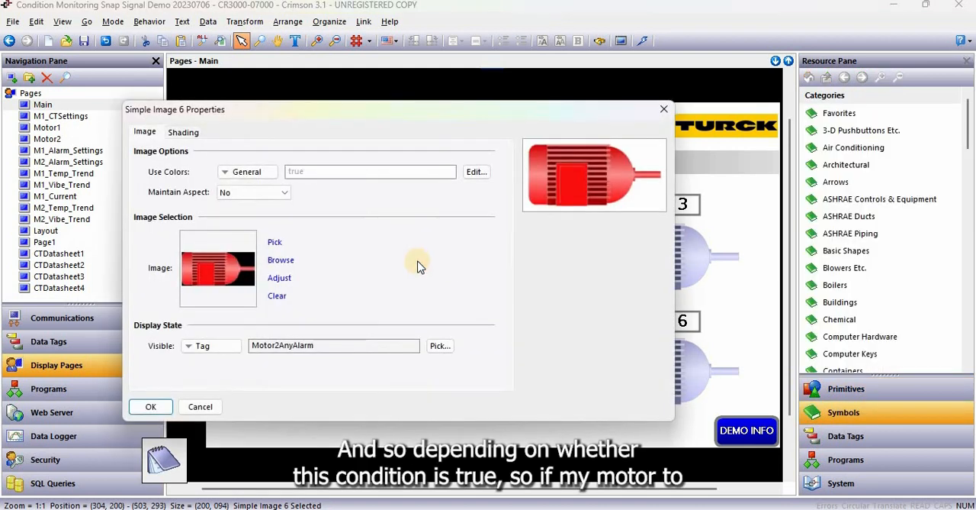
drag(320, 345, 241, 336)
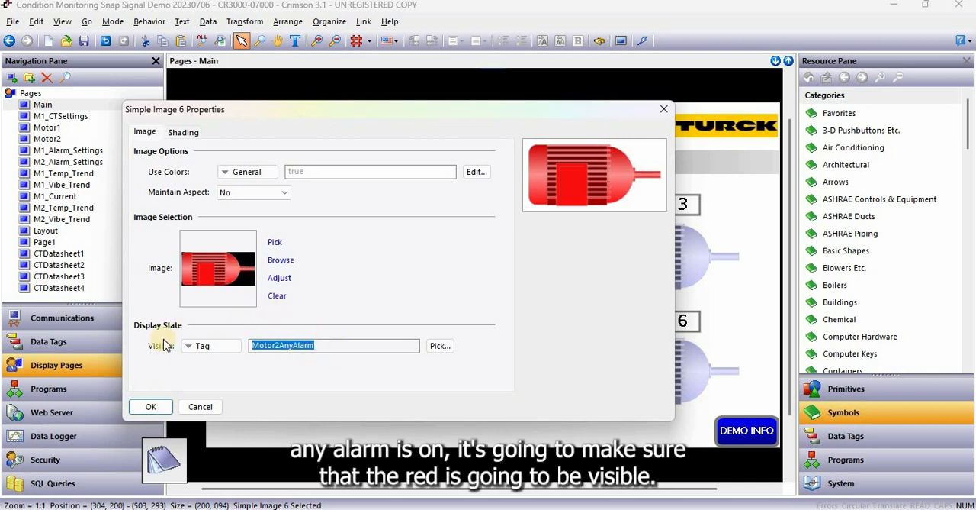
click(152, 407)
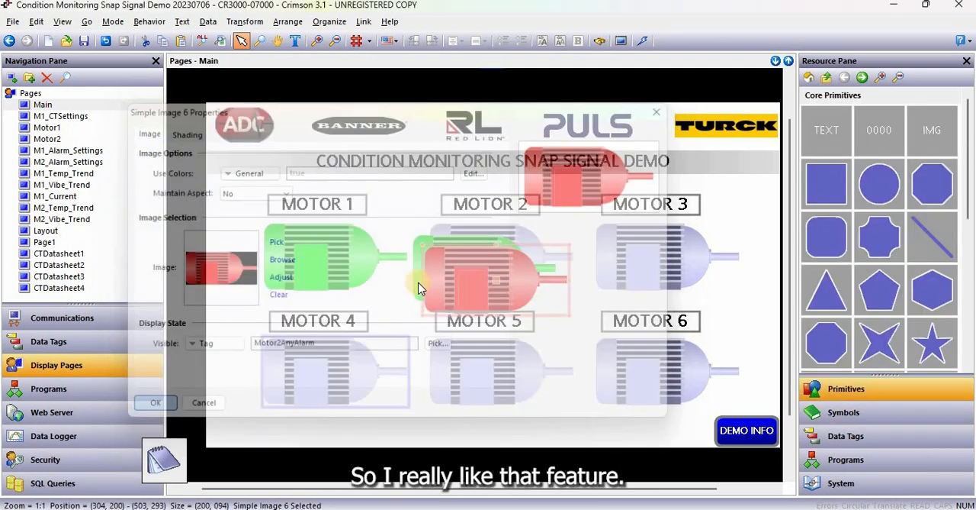
double_click(419, 251)
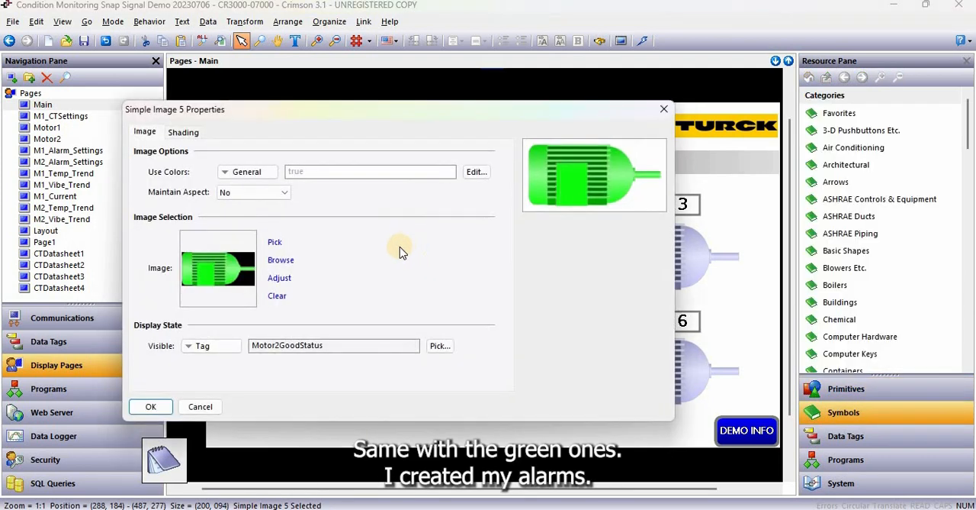
double_click(252, 344)
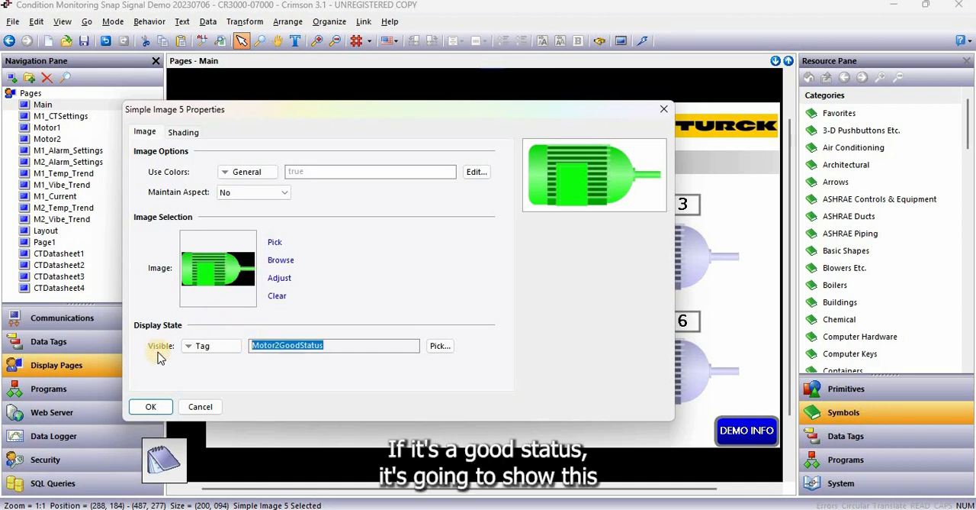
click(153, 407)
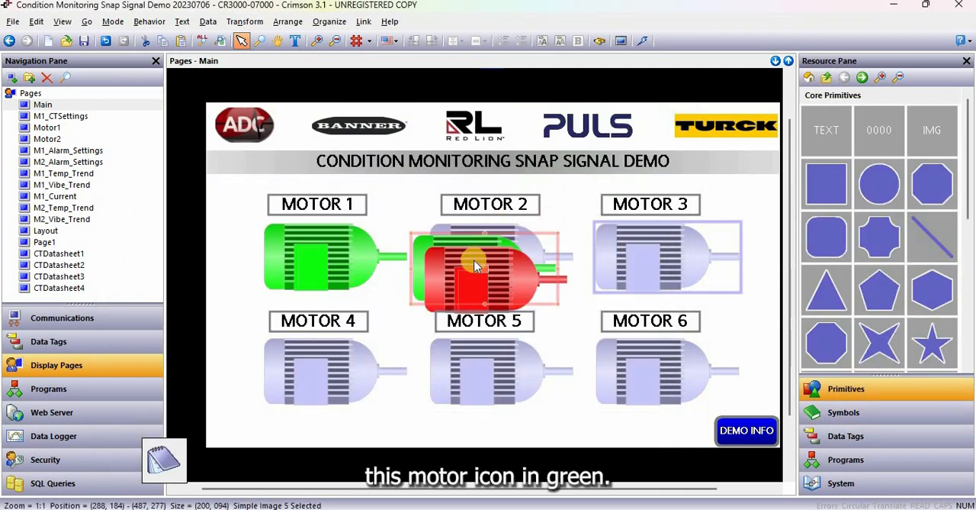
Move the green and red Motor 1 images apart to reveal the grey motor image beneath them
click(462, 267)
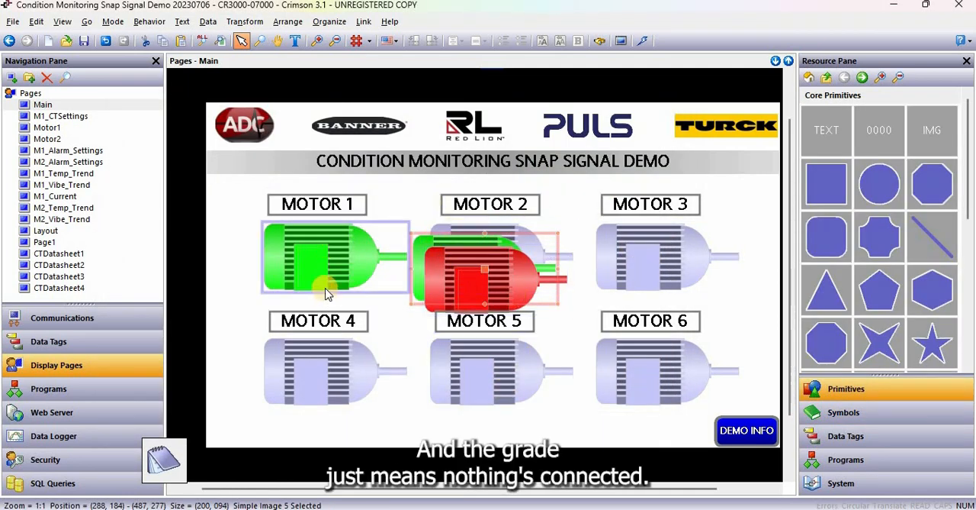
drag(326, 237, 302, 249)
drag(343, 227, 342, 237)
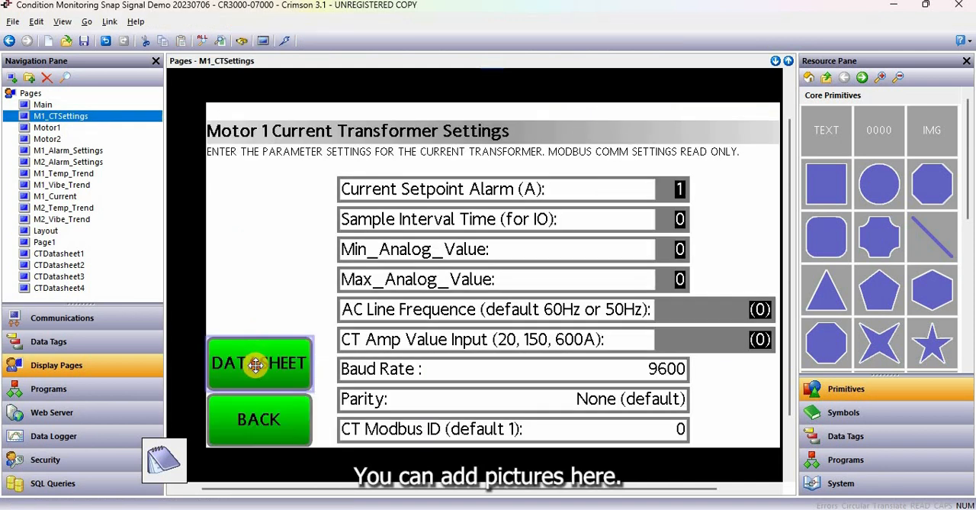
Check the datasheet button on the M1_CTSettings page and view display pages CTDatasheet1 through CTDatasheet4, returning to CTDatasheet1
click(257, 364)
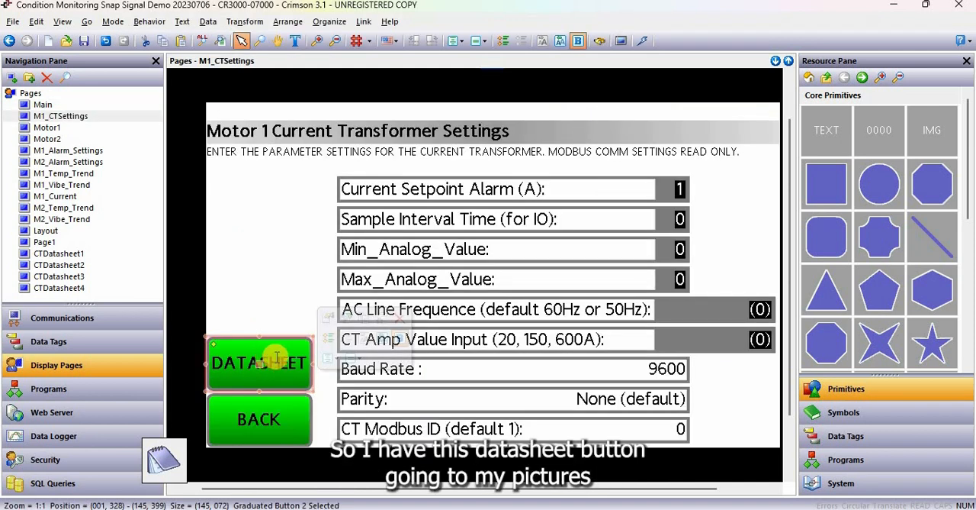
click(70, 254)
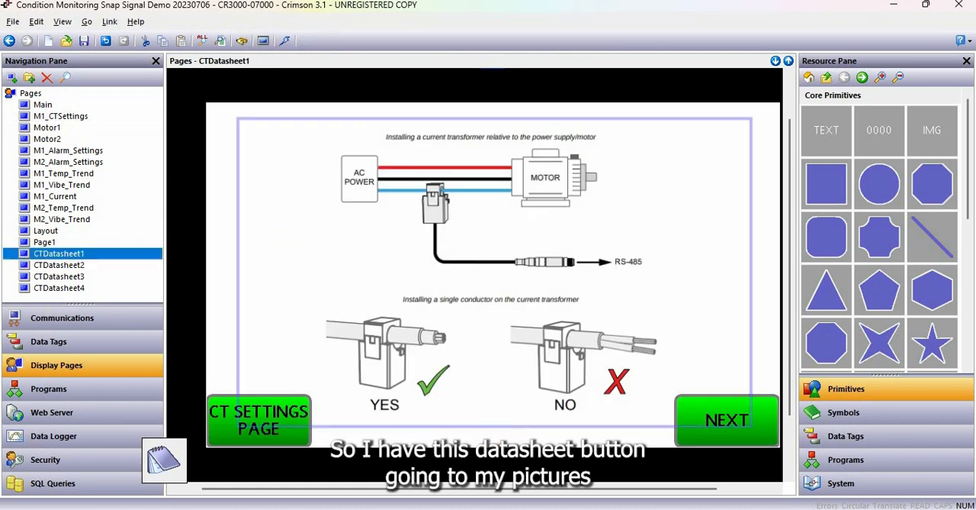
click(73, 254)
key(Down)
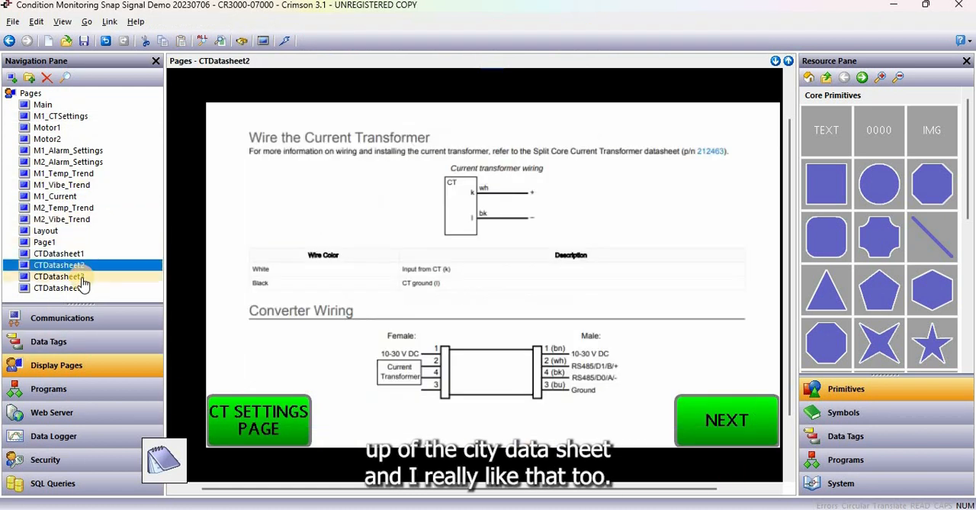
click(79, 278)
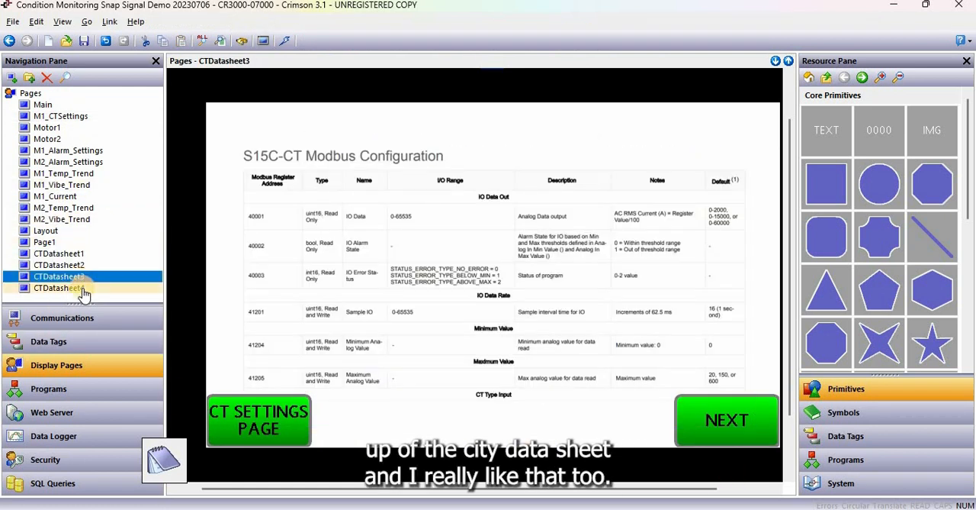
click(82, 289)
click(81, 257)
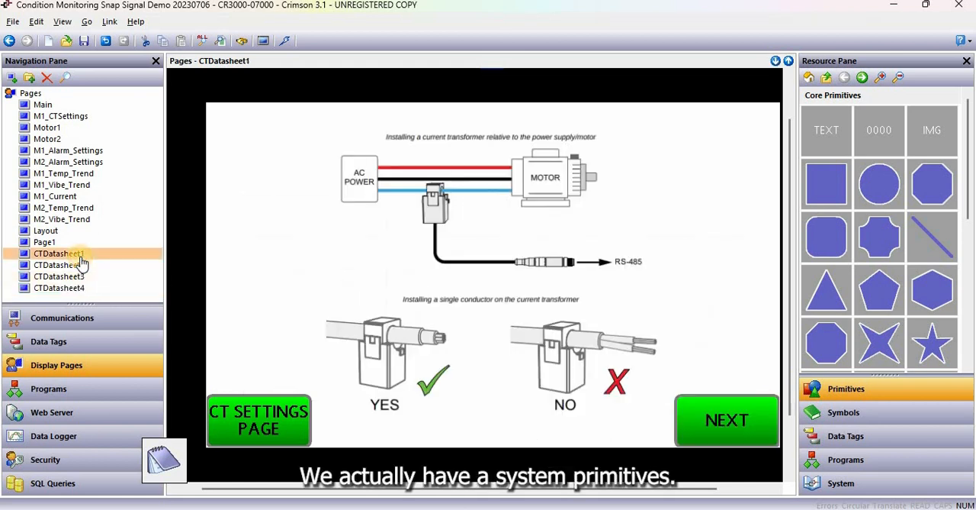
Browse the System Primitives category in the resource library
click(827, 80)
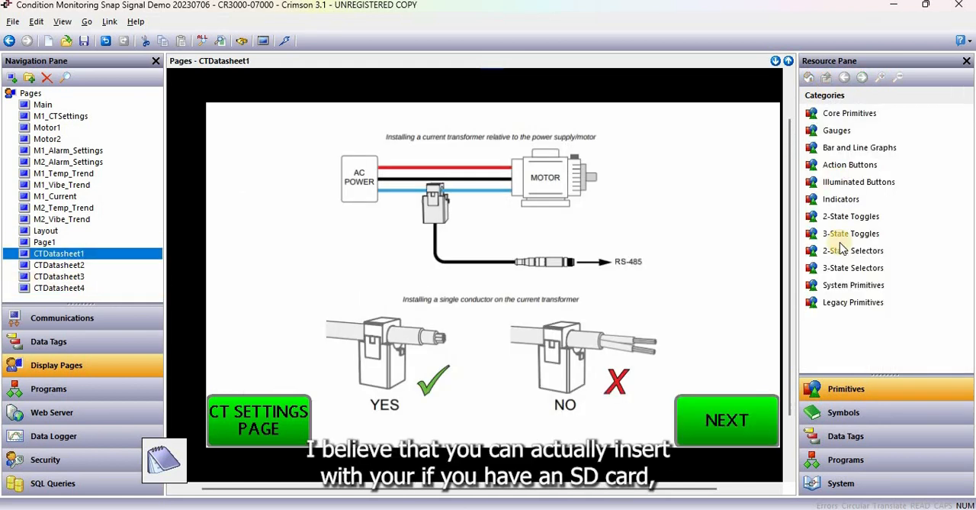
double_click(843, 283)
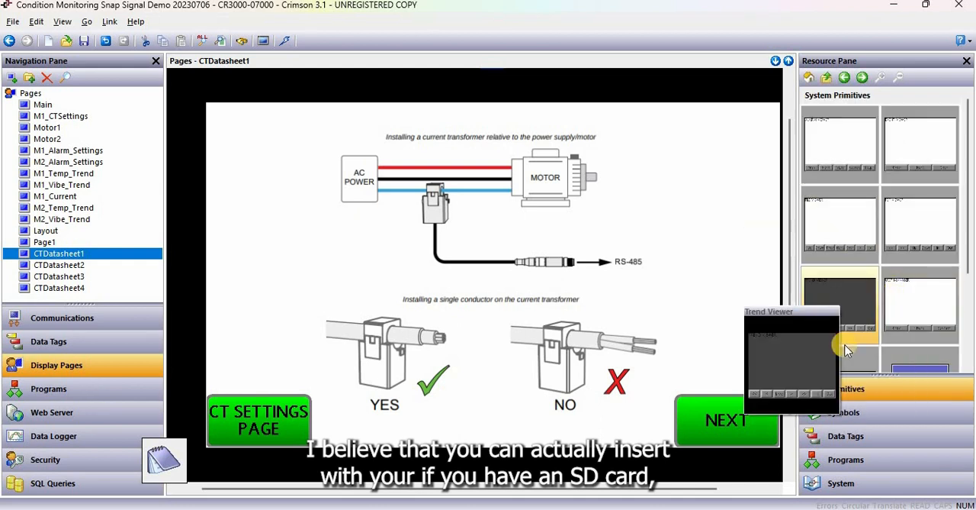
scroll(843, 305, down, 2)
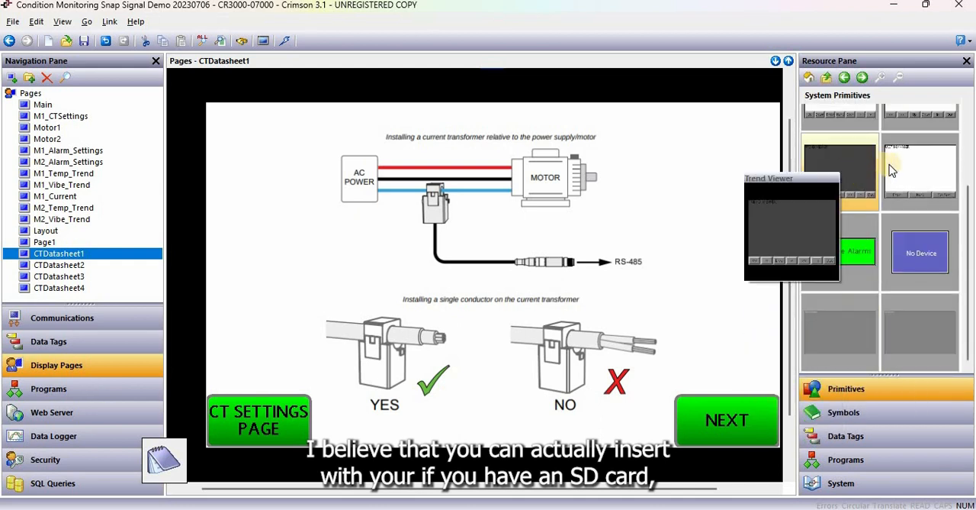
scroll(908, 168, up, 3)
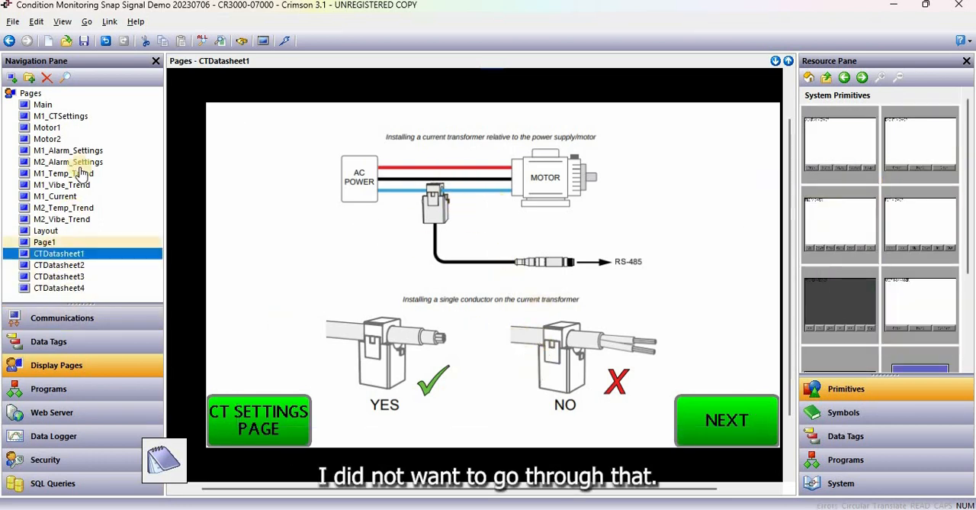
Open the Motor1 display page and inspect the band and format properties of the temperature radial gauge
click(83, 130)
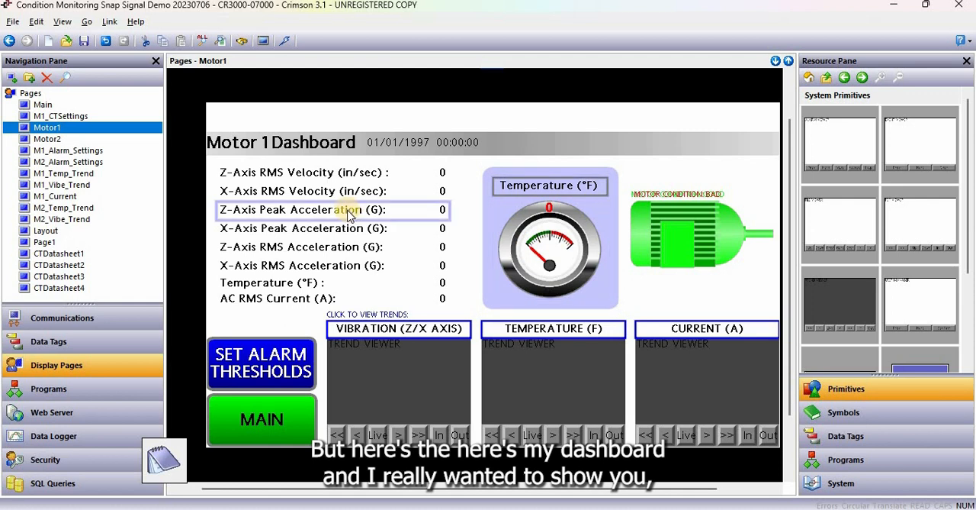
double_click(567, 255)
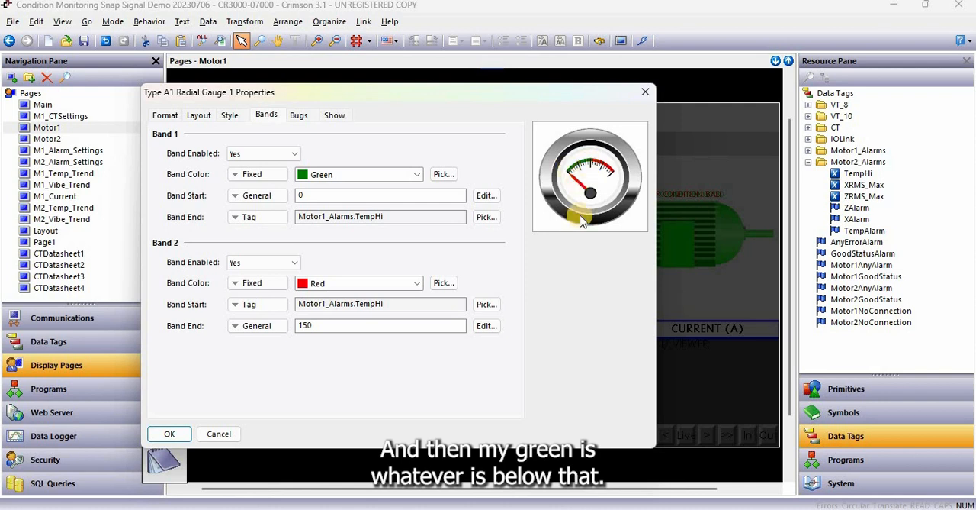
click(163, 115)
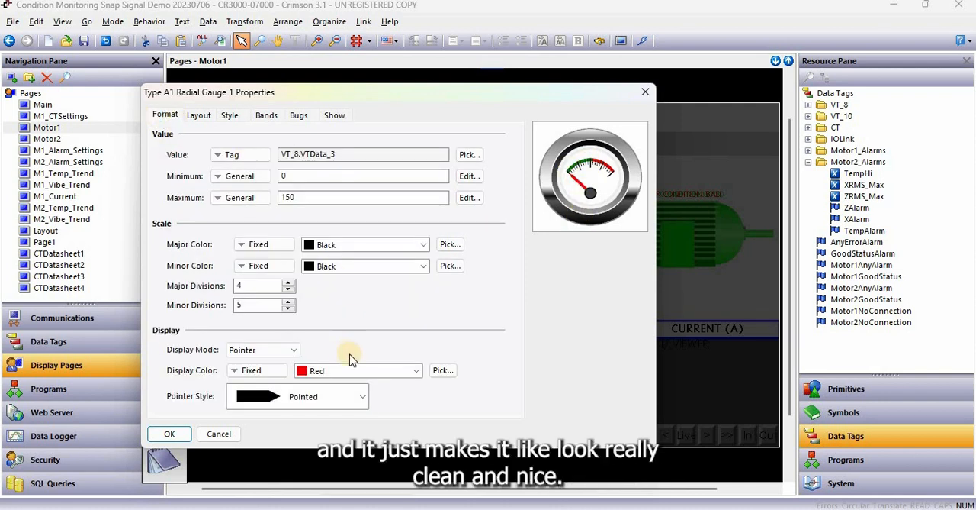
click(170, 434)
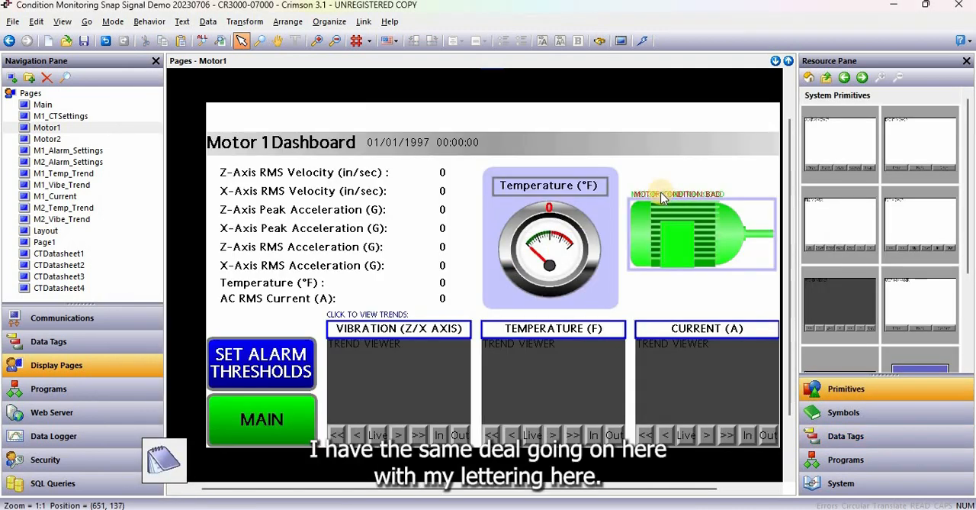
Move the MOTOR CONDITION: BAD text slightly above the overlapping GOOD text and inspect its visibility tag
drag(661, 192, 663, 184)
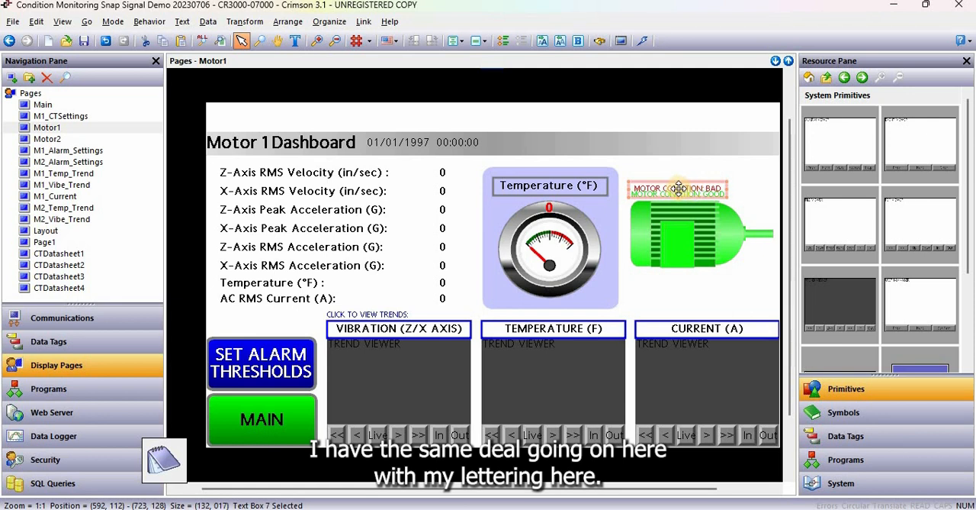
double_click(682, 193)
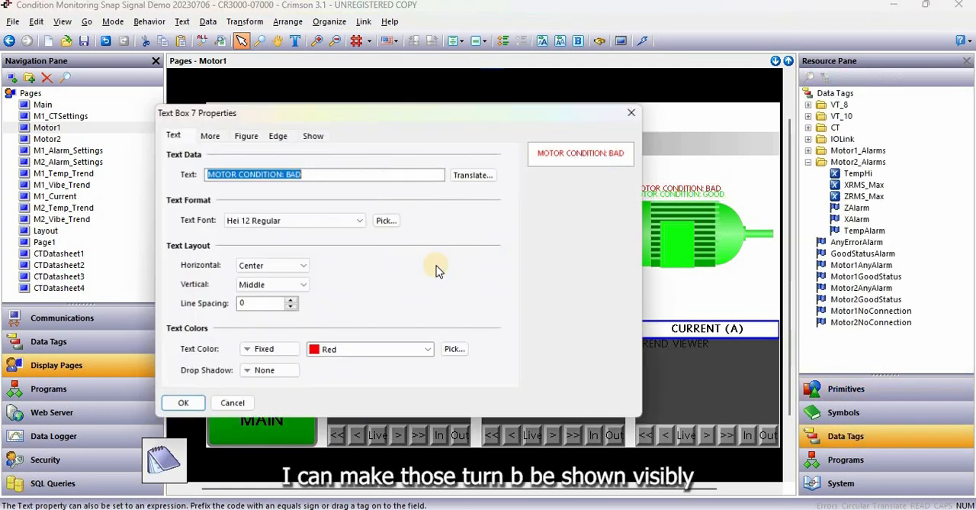
click(312, 137)
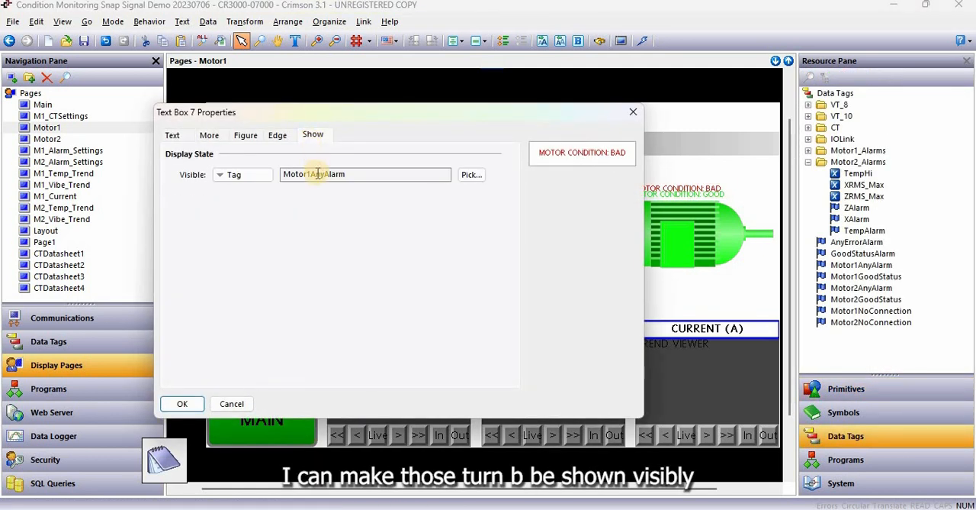
click(232, 405)
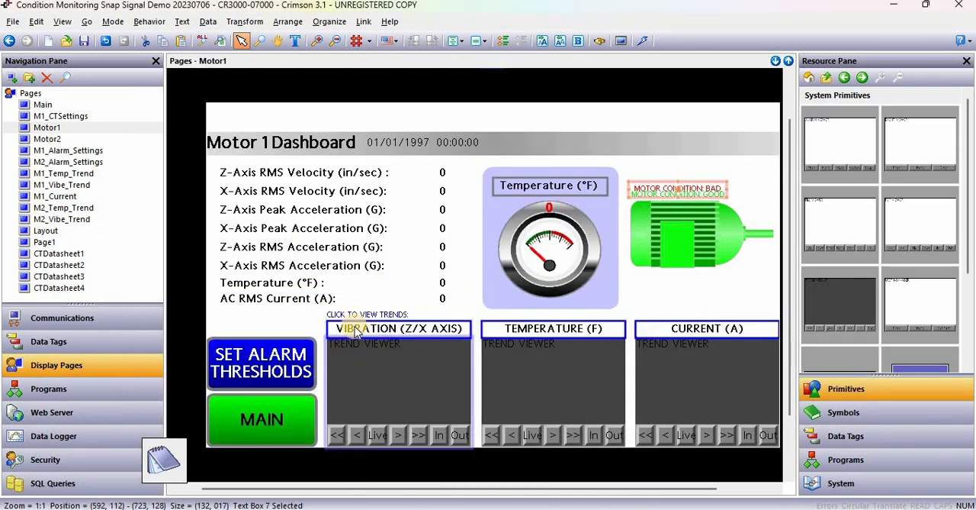
View display pages M2_Temp_Trend, M1_Alarm_Settings, M2_Alarm_Settings and Motor2, then return to Motor1
click(64, 208)
click(66, 151)
click(66, 161)
click(51, 139)
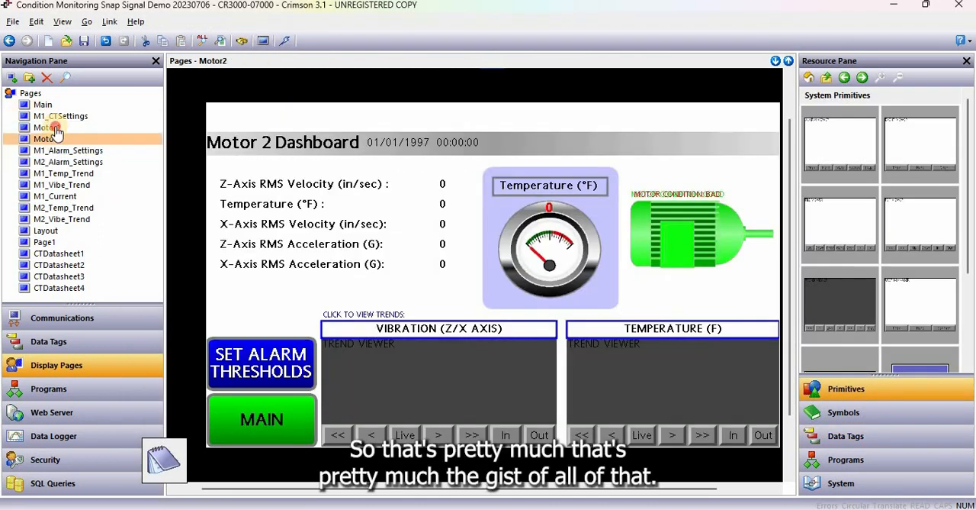
click(53, 128)
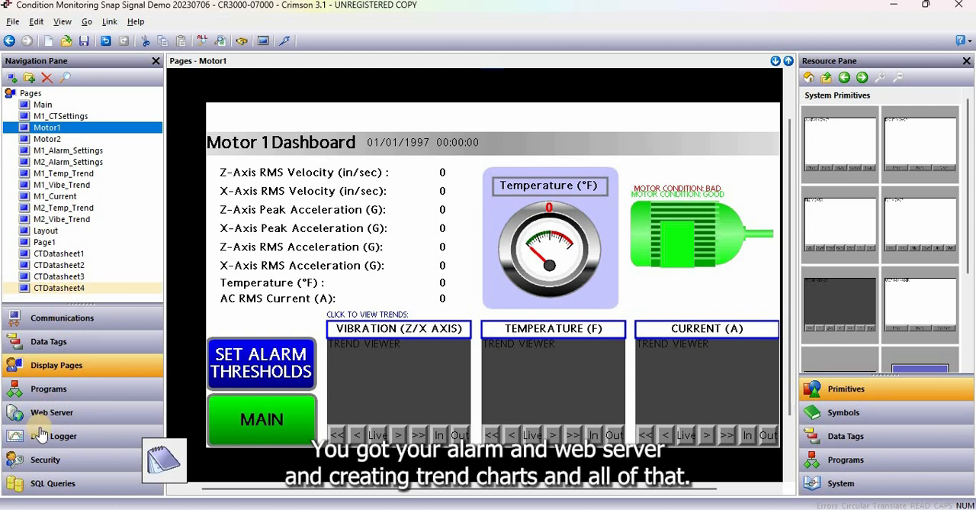
Examine the if/else alarm logic in the Motor1Alarms program and its counterpart in Motor2Alarms
click(67, 391)
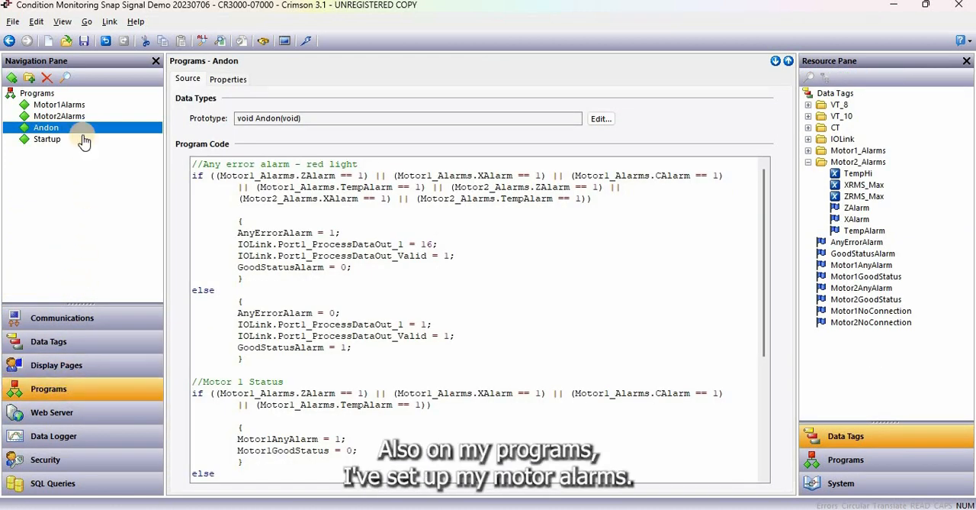
click(90, 107)
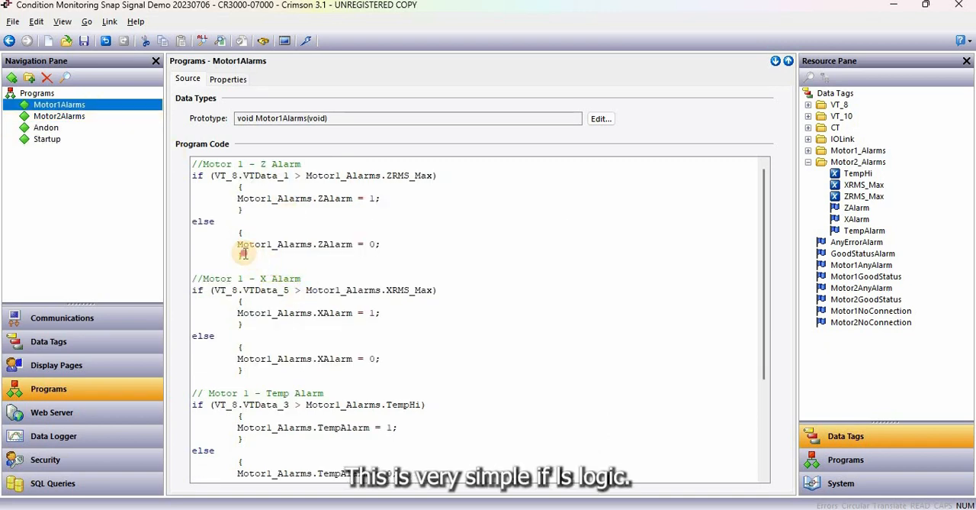
click(244, 254)
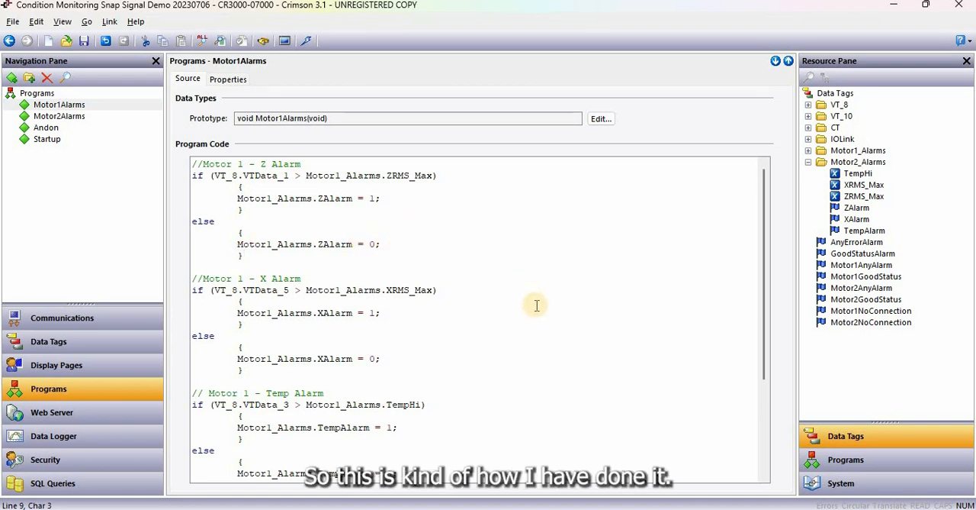
scroll(537, 305, down, 5)
scroll(535, 305, up, 2)
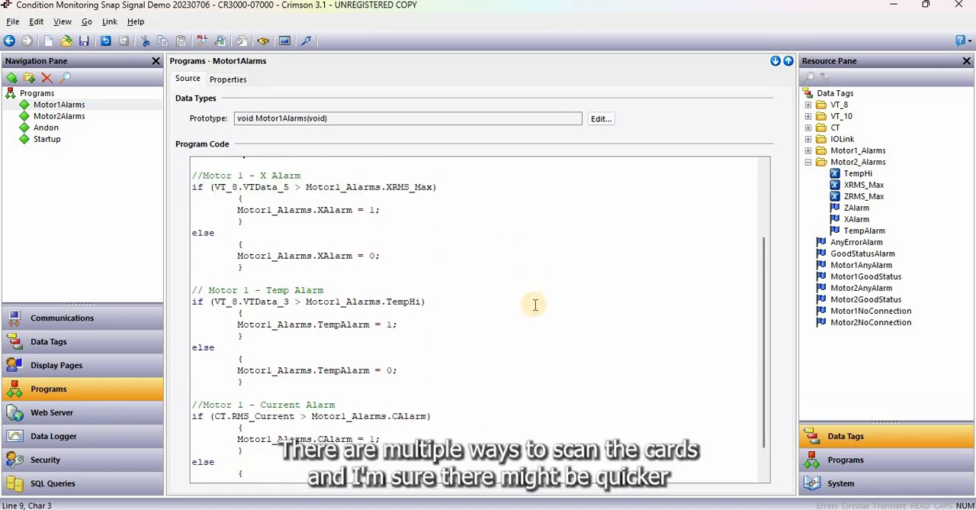
scroll(535, 305, down, 1)
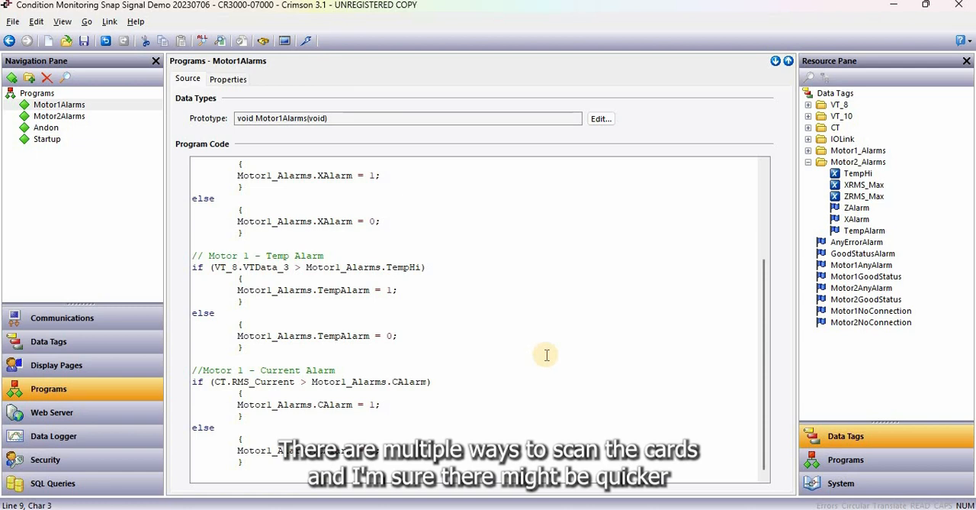
scroll(546, 354, up, 4)
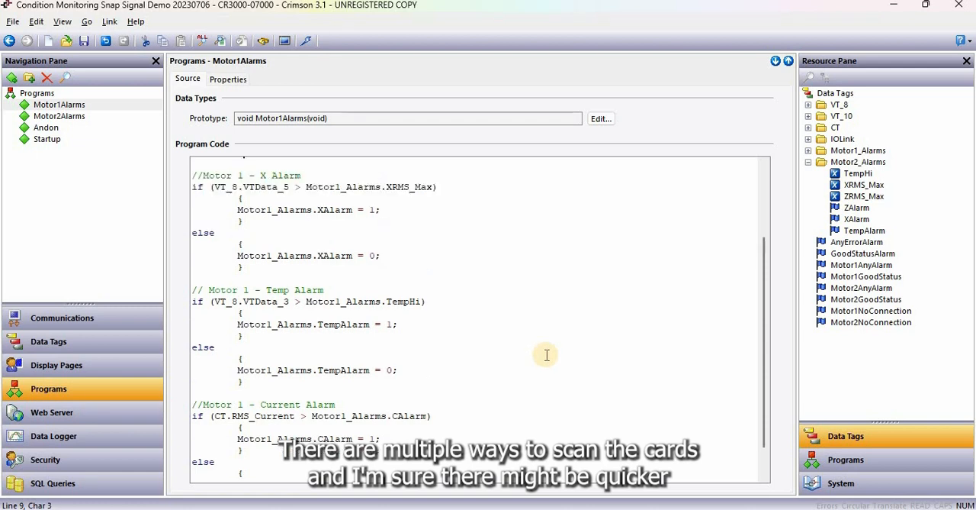
drag(244, 256, 192, 176)
click(76, 116)
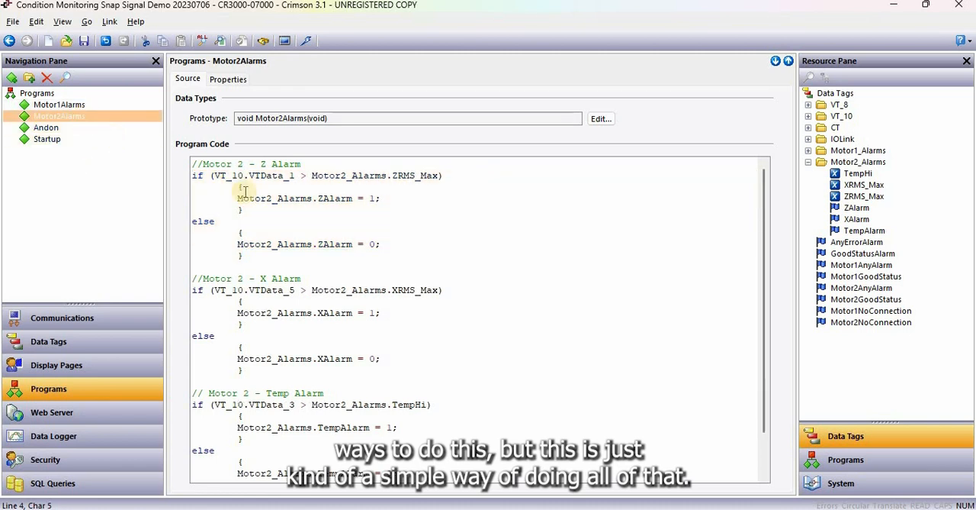
Open the Andon program and highlight the Port1_ProcessDataOut_1 and Port1_ProcessDataOut_Valid lines that drive the tower light
click(45, 127)
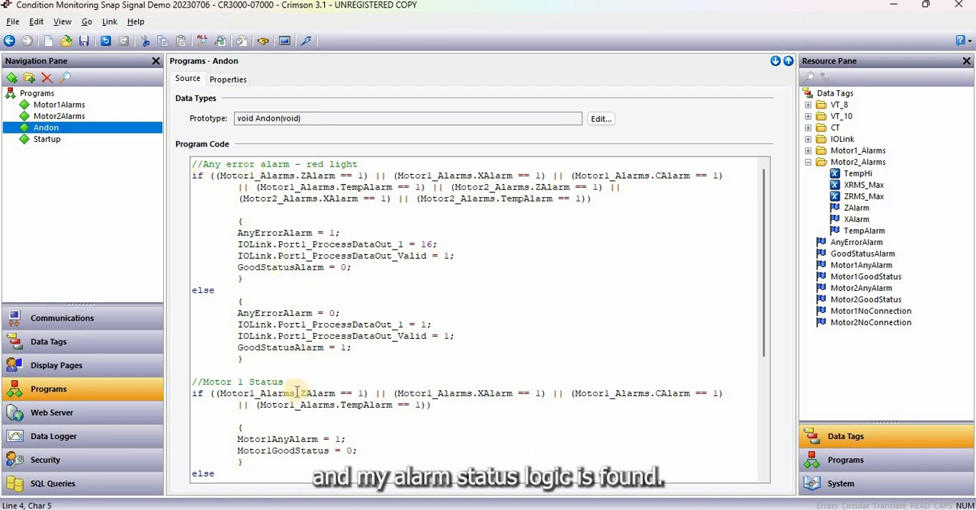
scroll(338, 365, down, 5)
scroll(400, 370, up, 5)
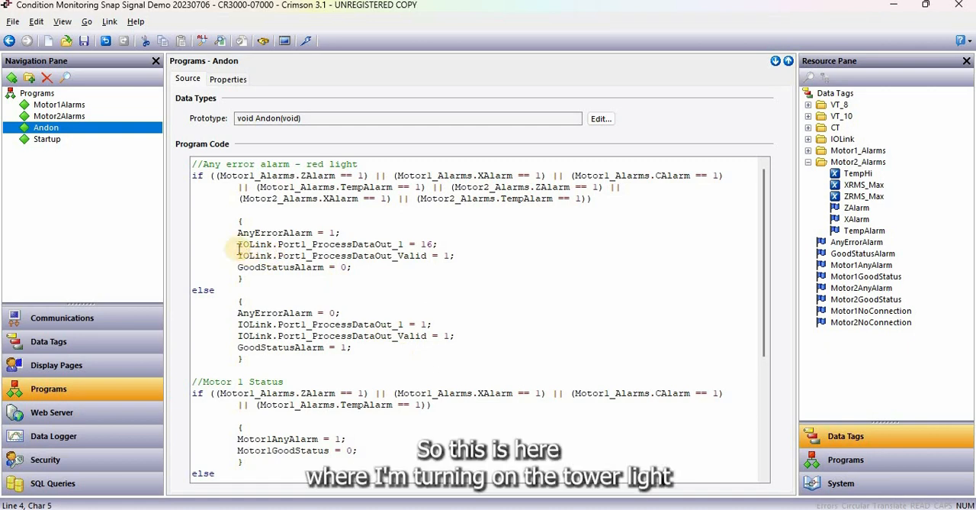
drag(194, 245, 451, 243)
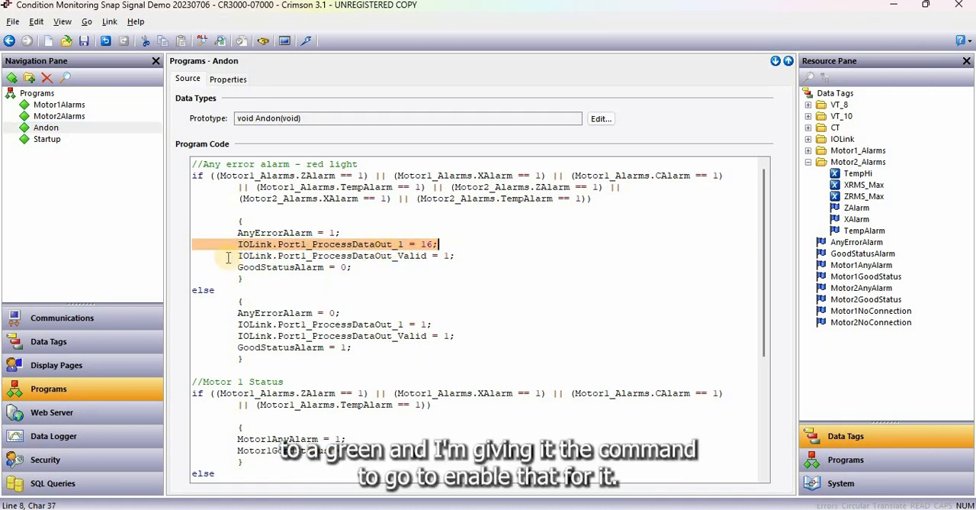
drag(194, 256, 239, 259)
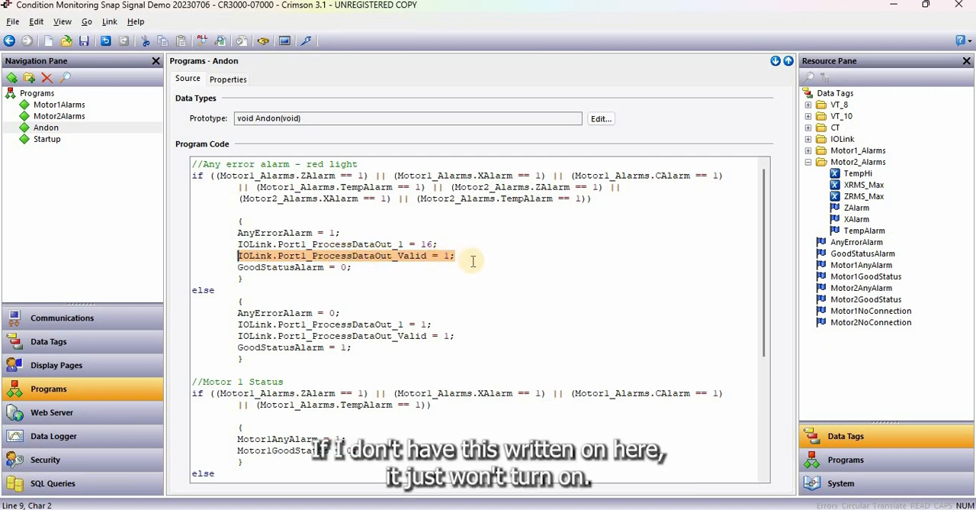
click(330, 244)
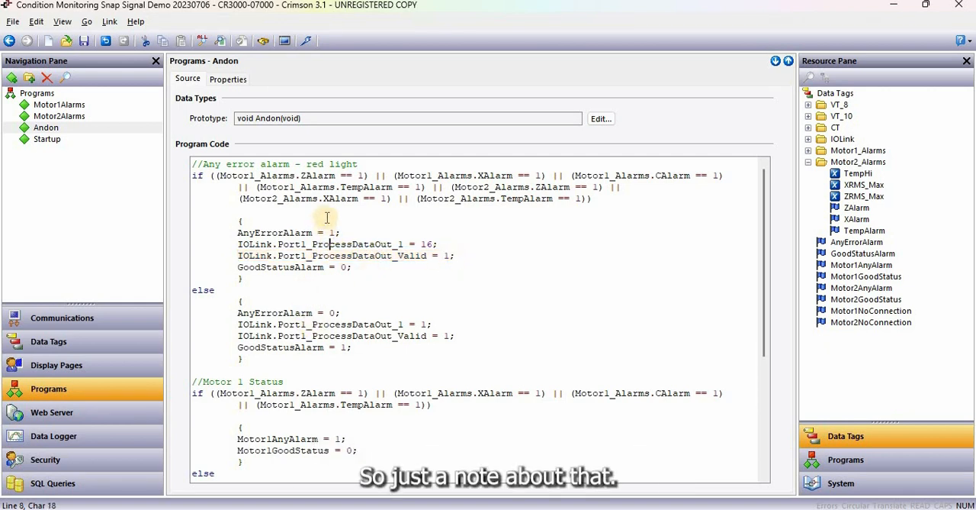
Trace the Andon program's OR conditions for any motor alarm through AnyErrorAlarm to the red-light IOLink output assignments
click(381, 174)
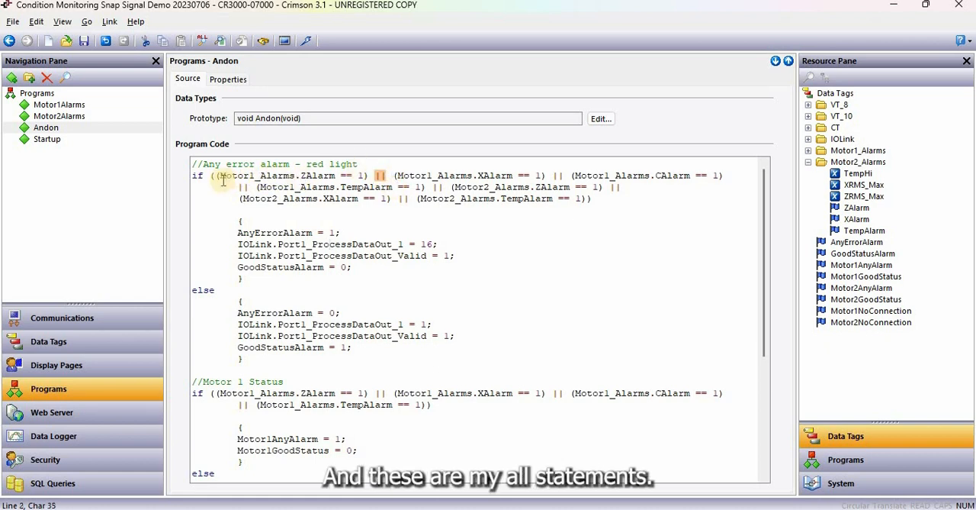
drag(216, 177, 617, 196)
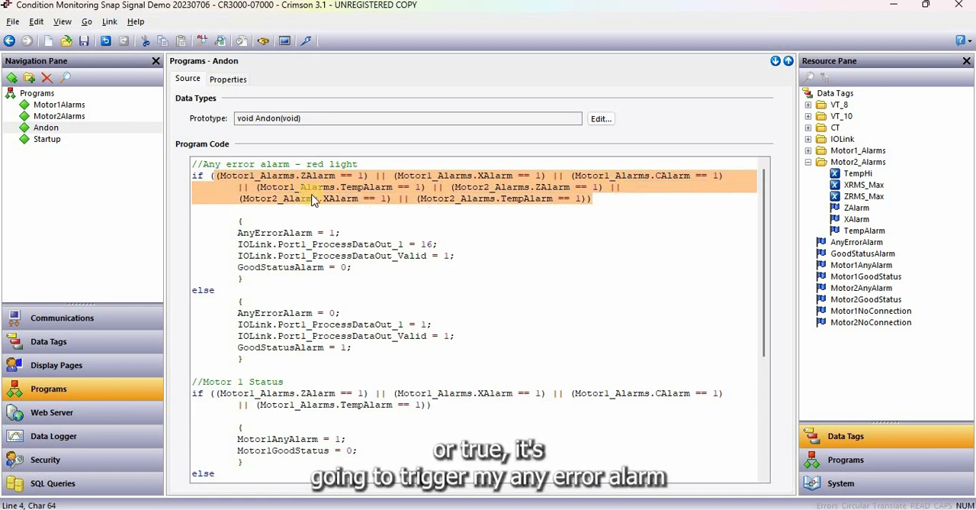
triple_click(339, 233)
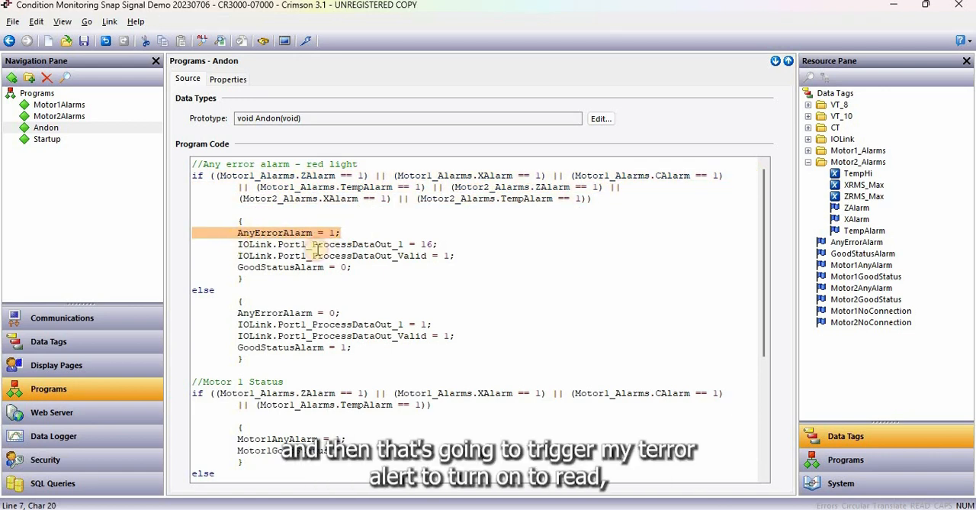
drag(233, 244, 468, 257)
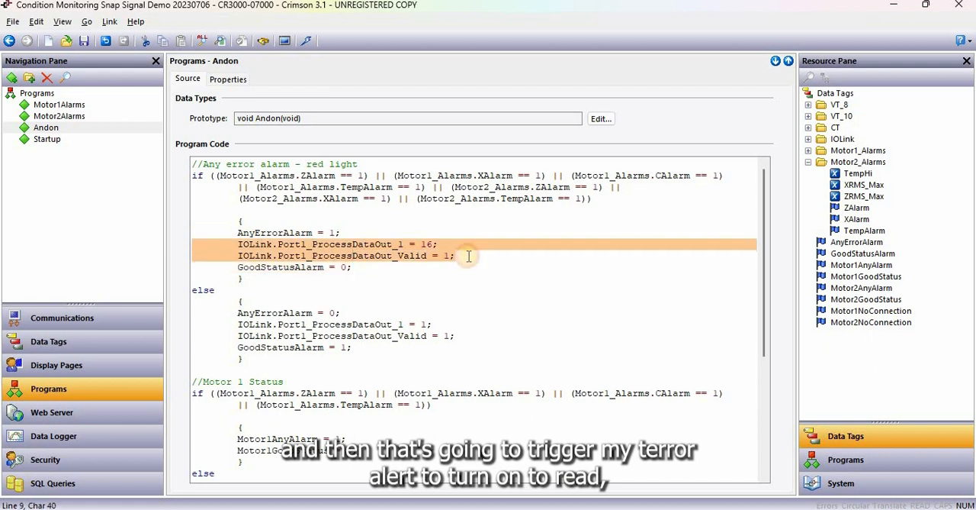
click(426, 242)
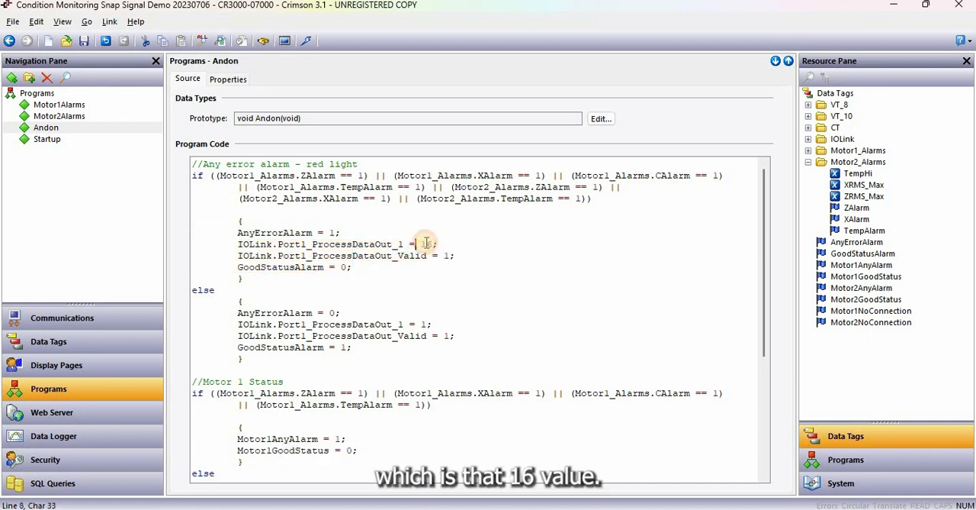
click(432, 244)
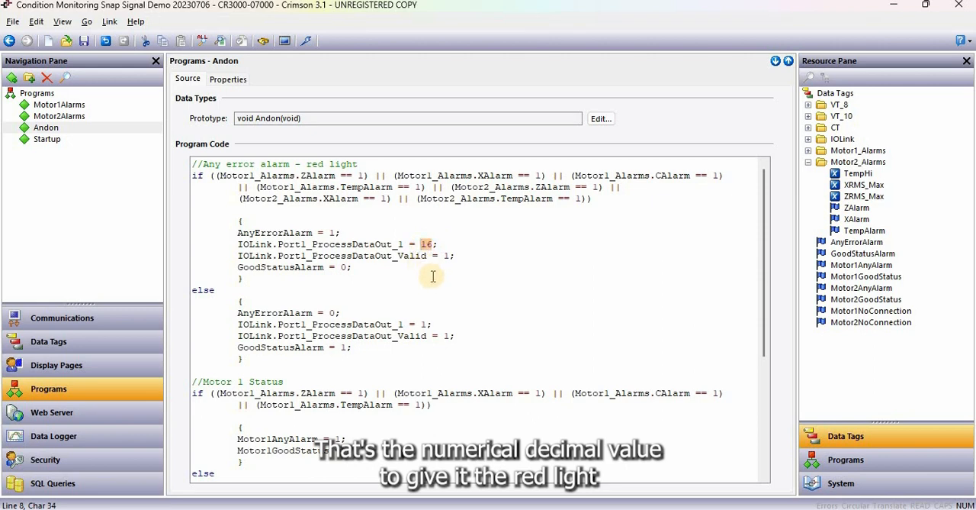
Review the GoodStatusAlarm assignment, the else block that reverses the alarm outputs, and the motor status sections of the Andon program
triple_click(209, 269)
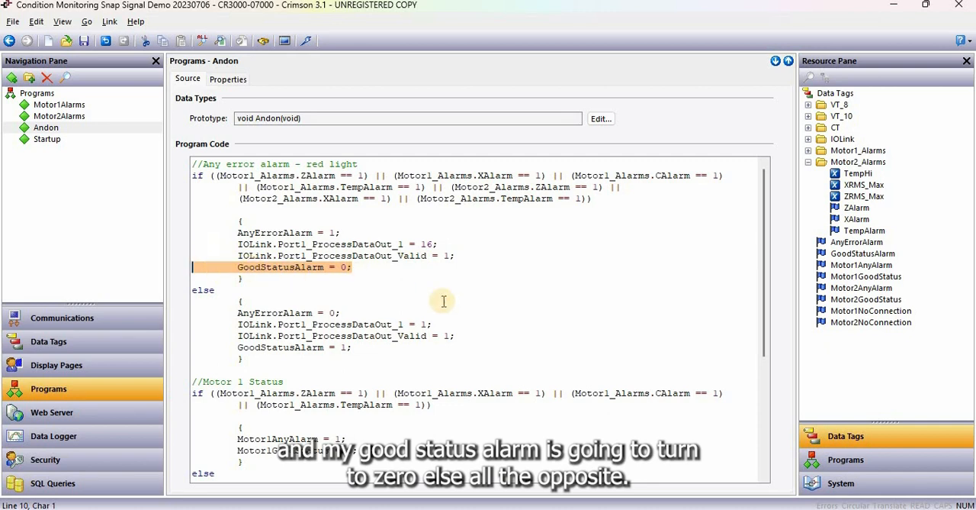
double_click(204, 291)
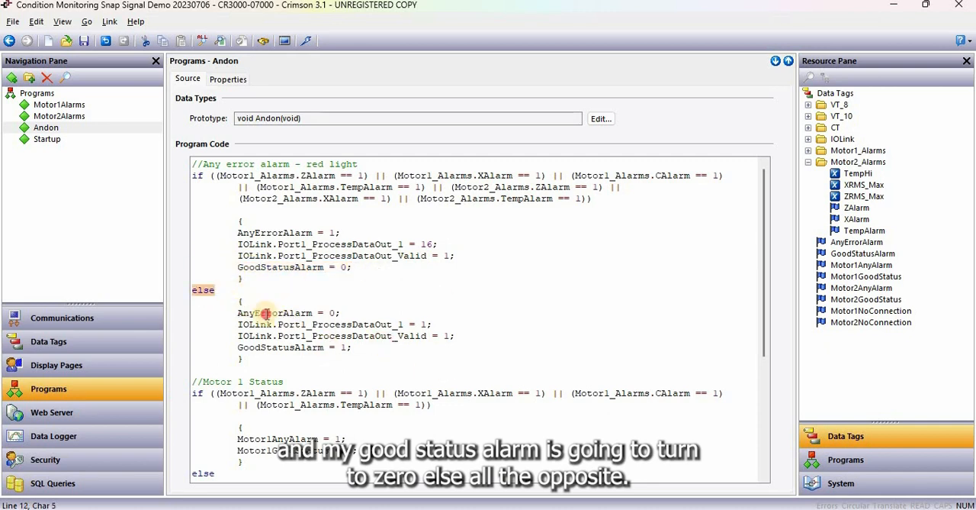
drag(239, 313, 404, 349)
scroll(426, 322, down, 6)
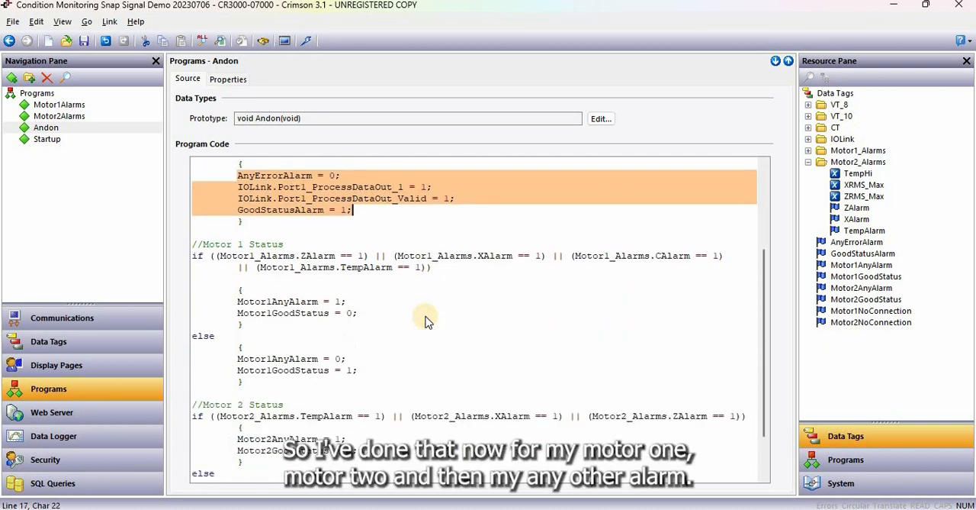
Open the Startup program and examine the Motor1 and Motor2 alarm thresholds it presets, highlighting the Motor1_Alarms.TempHi value
scroll(426, 322, up, 6)
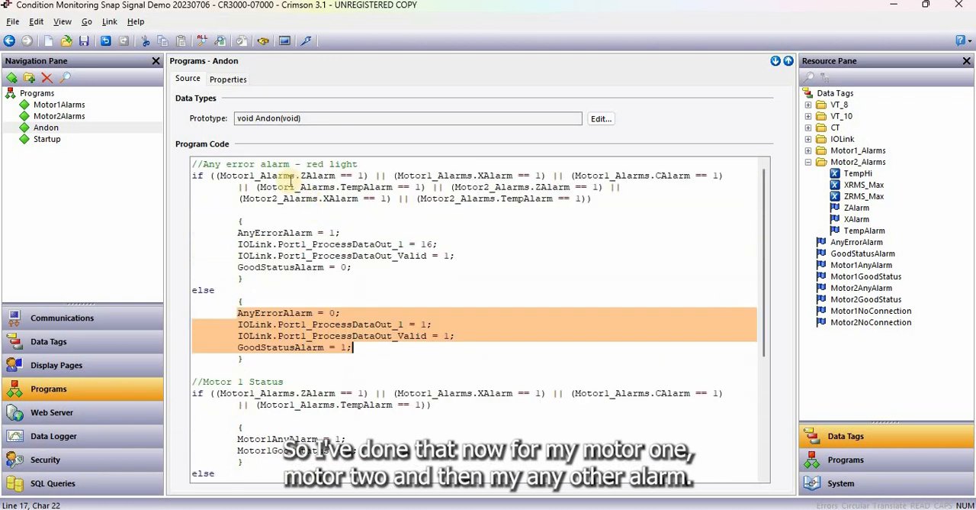
click(290, 176)
click(53, 141)
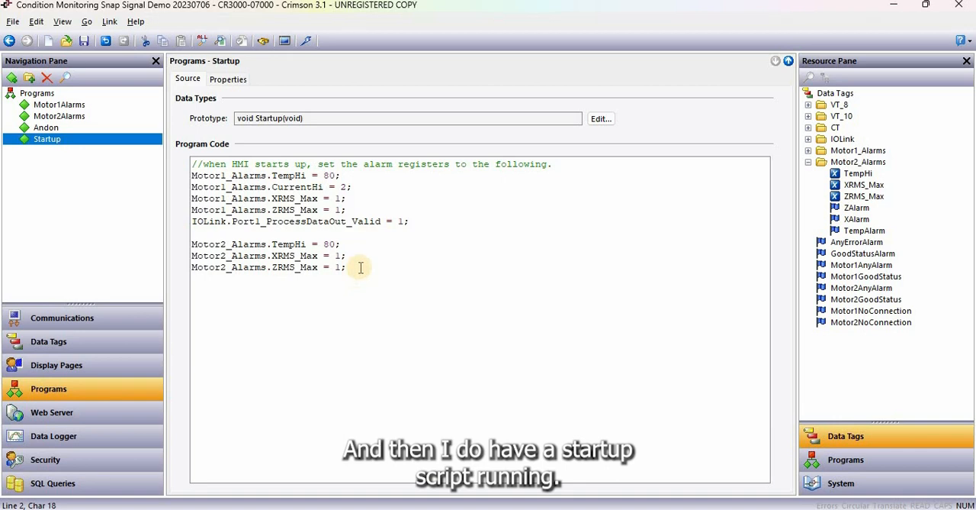
drag(361, 267, 192, 164)
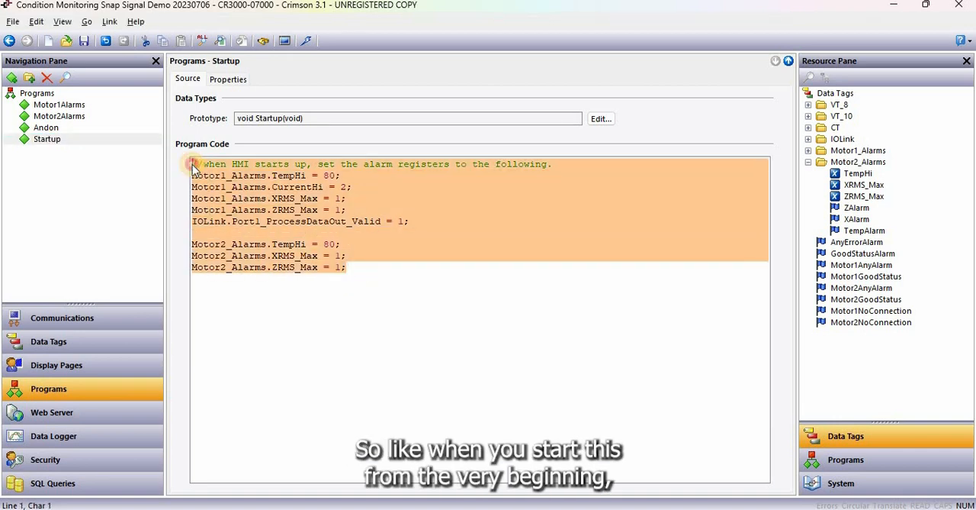
click(284, 209)
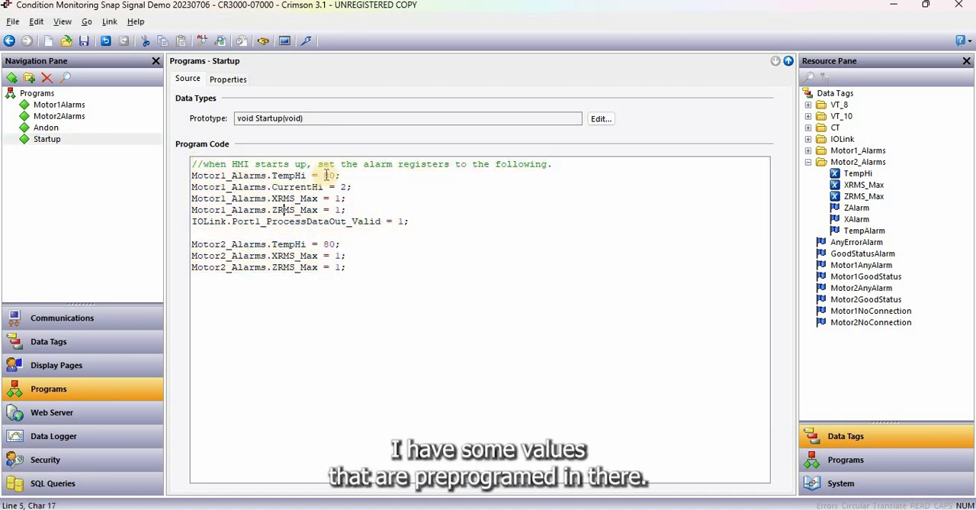
double_click(334, 175)
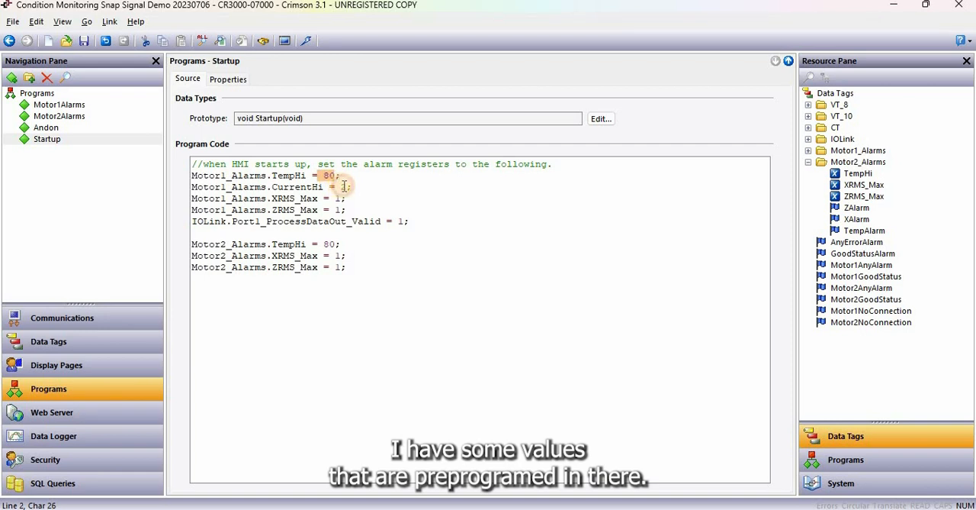
double_click(329, 175)
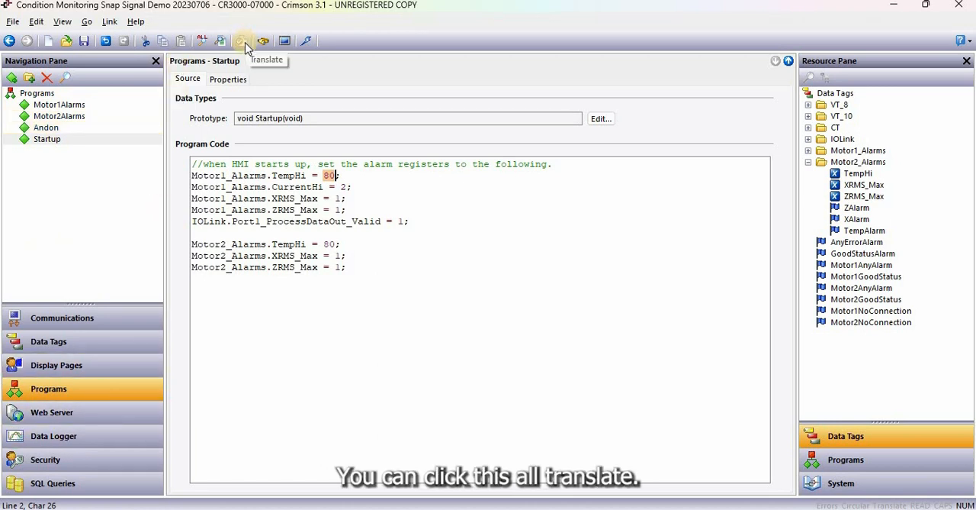
Review the display pages' global actions that call the Startup program on startup and the alarm and Andon programs on tick
click(106, 367)
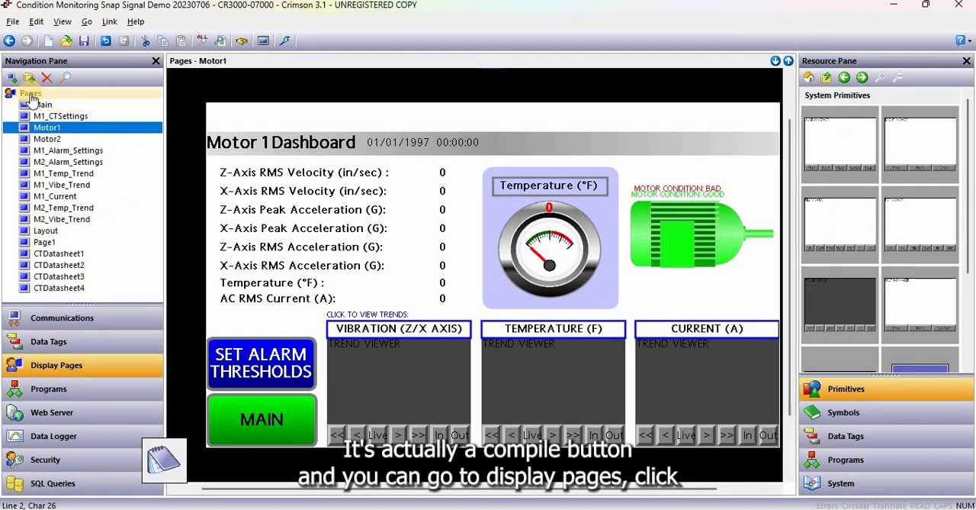
click(31, 96)
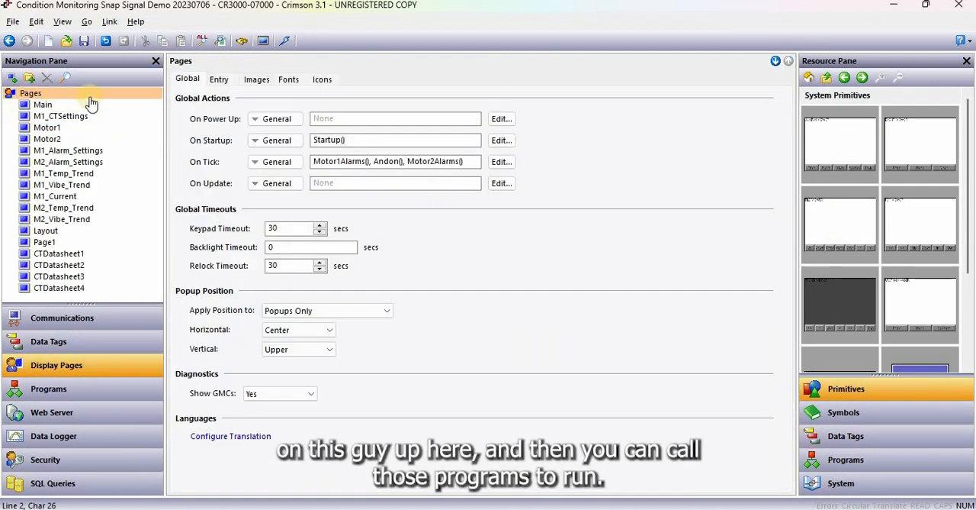
click(358, 140)
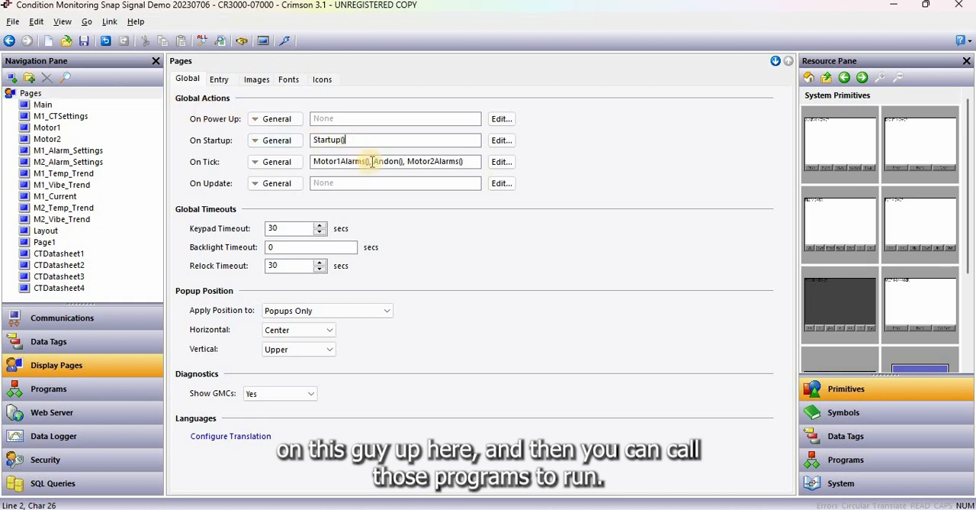
drag(370, 161, 309, 161)
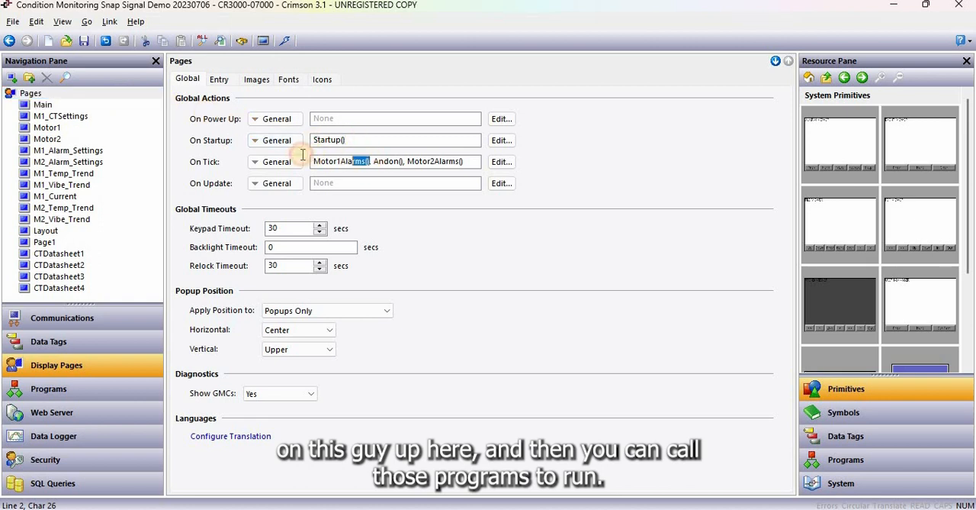
click(476, 161)
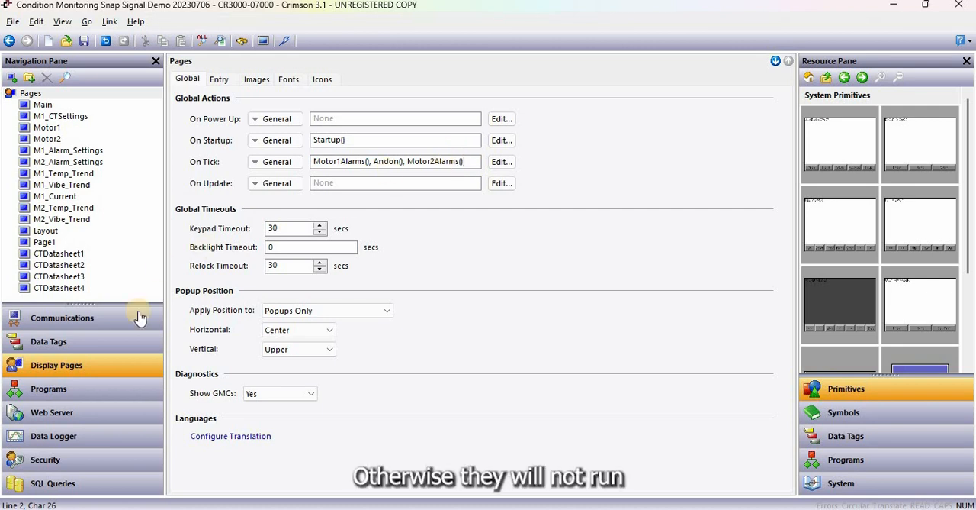
Review the web server's enable option and transport protocol choices, keeping TCP-HTTP
click(107, 418)
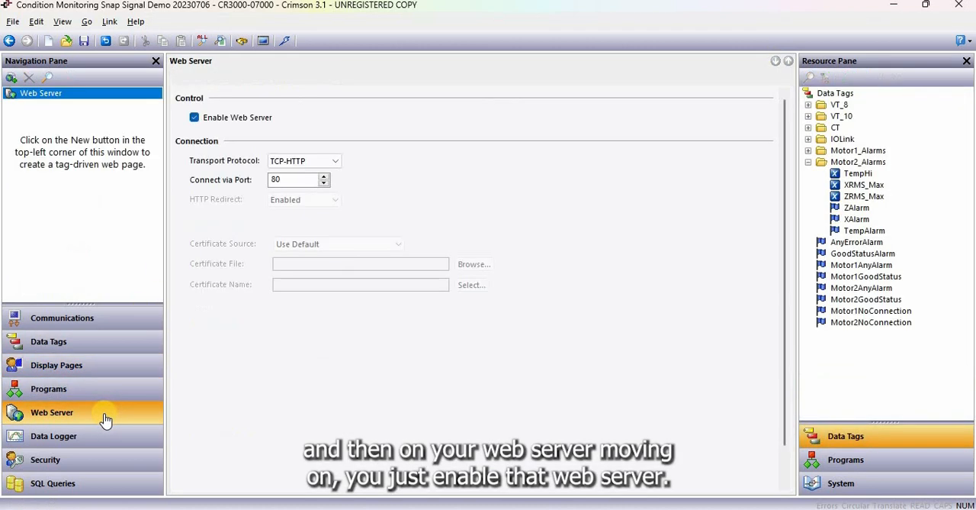
click(314, 161)
click(308, 173)
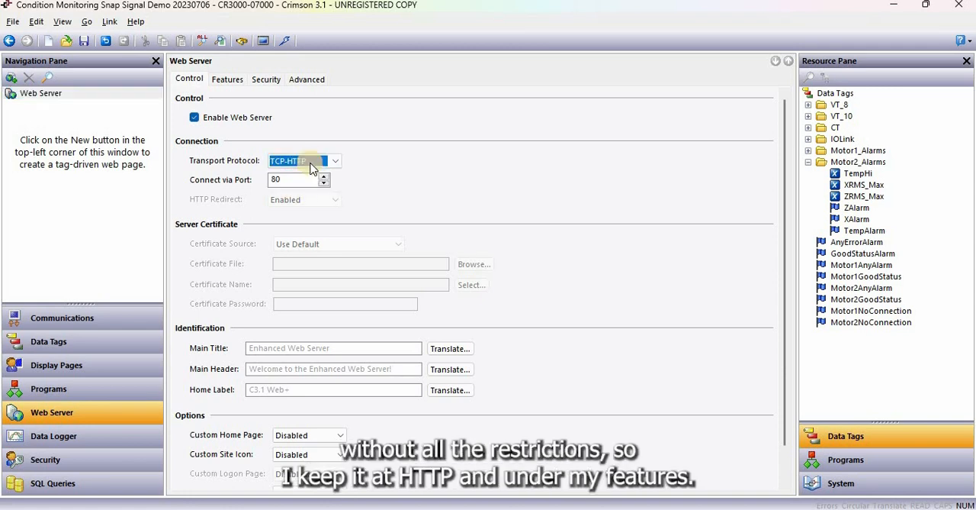
Review the web server's remote viewing and remote control features and the available display modes, keeping Bare Display Scaled
click(238, 83)
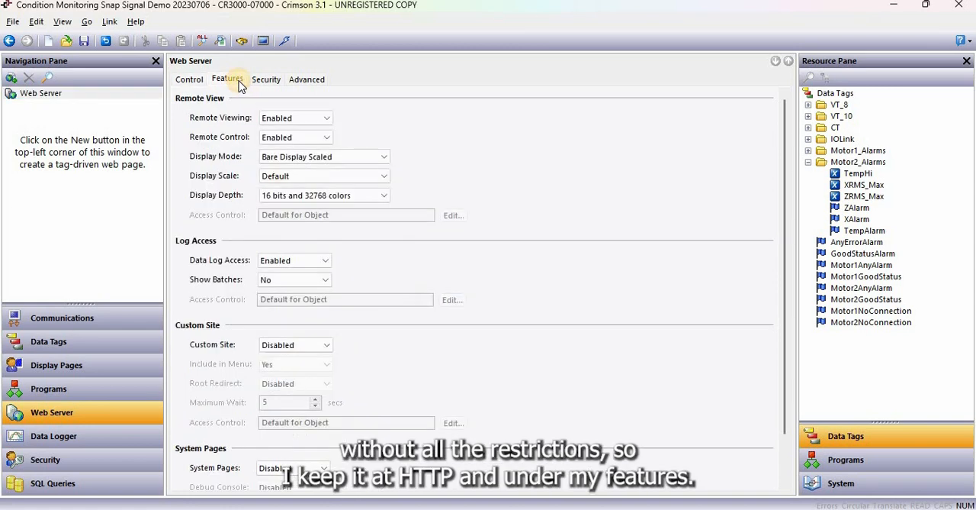
click(287, 138)
click(285, 120)
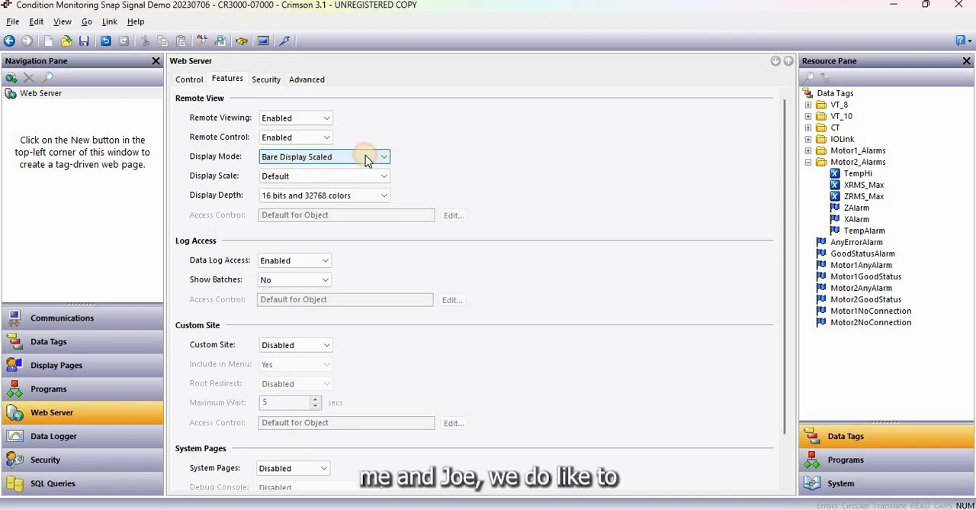
click(366, 156)
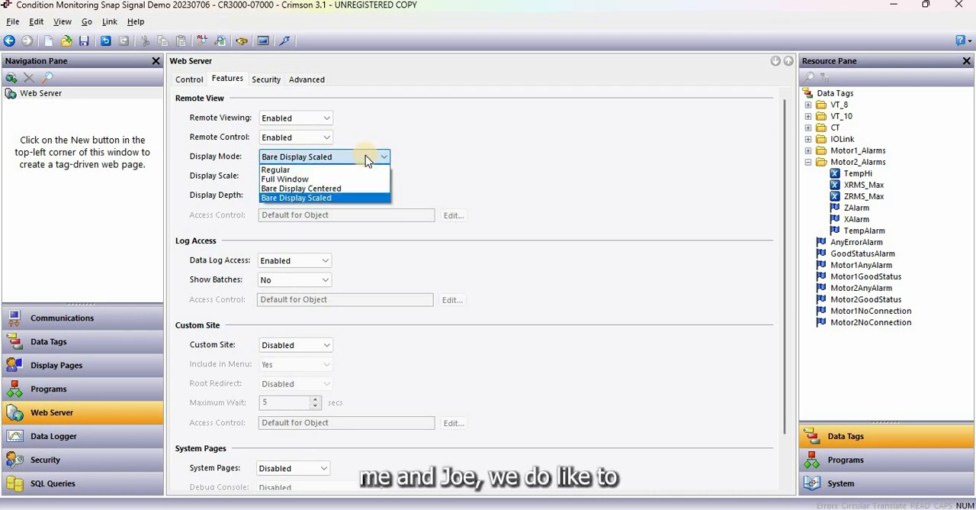
click(463, 169)
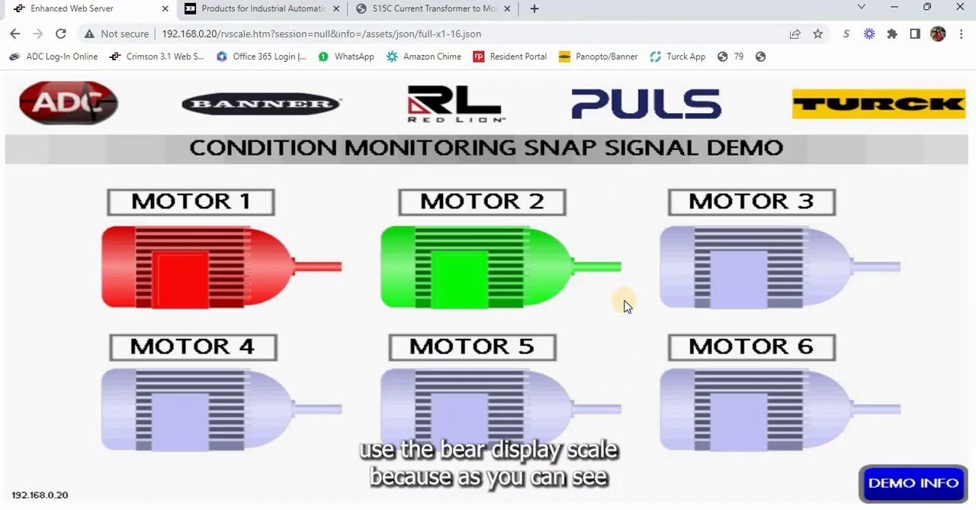
Switch to the browser and shrink and re-maximize the web server window to check how the HMI view scales
click(928, 8)
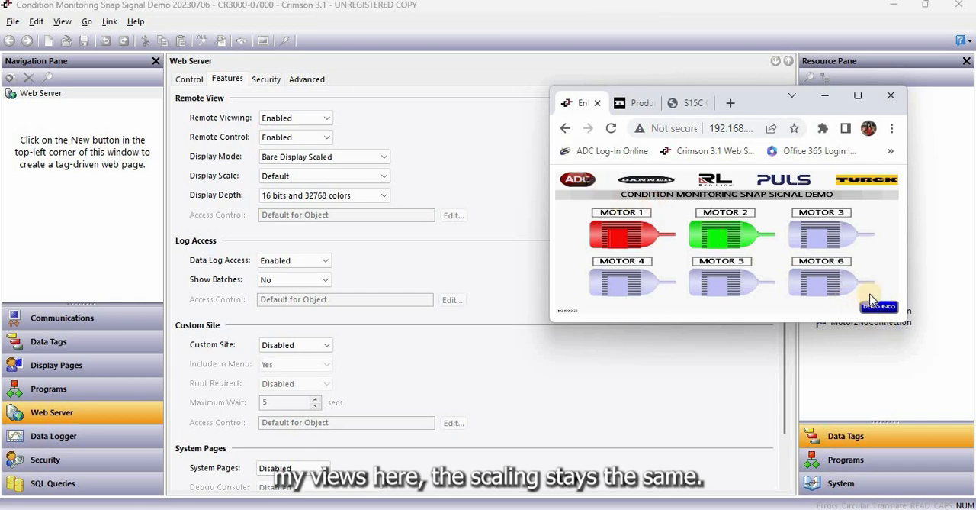
click(859, 97)
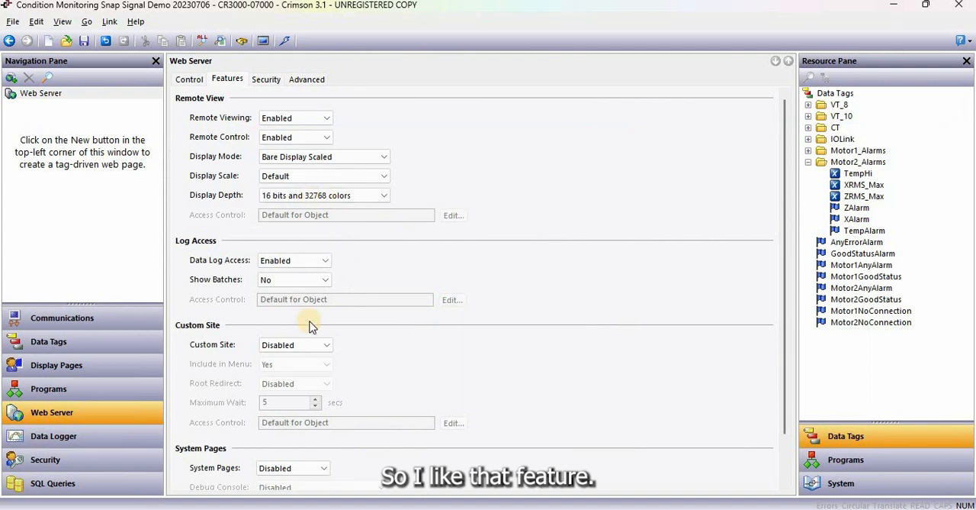
scroll(516, 363, down, 1)
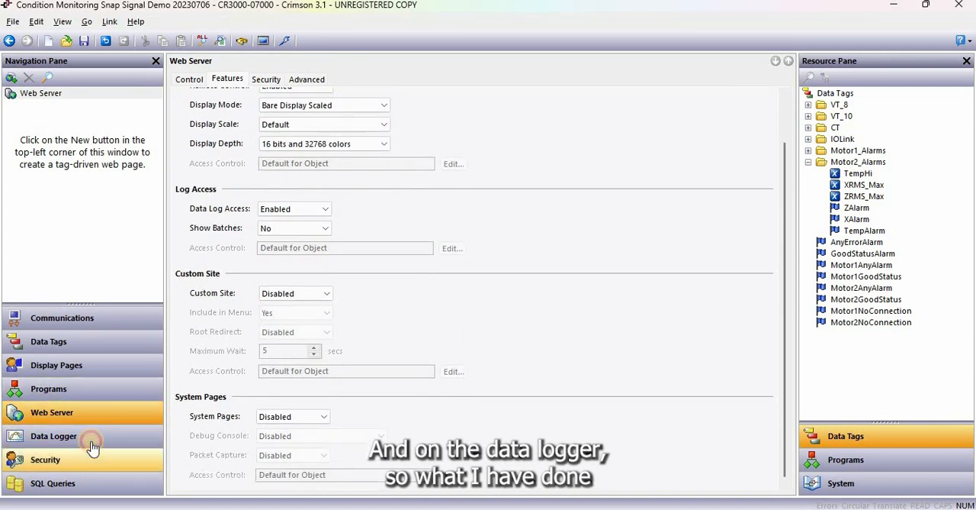
Examine the M1_V data log's contents, covering the VT_8 vibration tags and the Motor1 XRMS_Max and ZRMS_Max limits
click(90, 444)
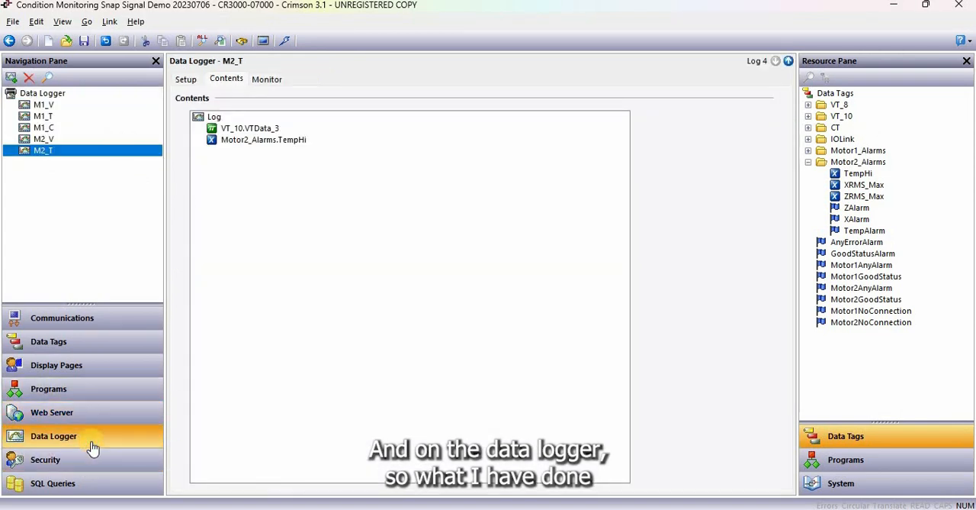
click(82, 111)
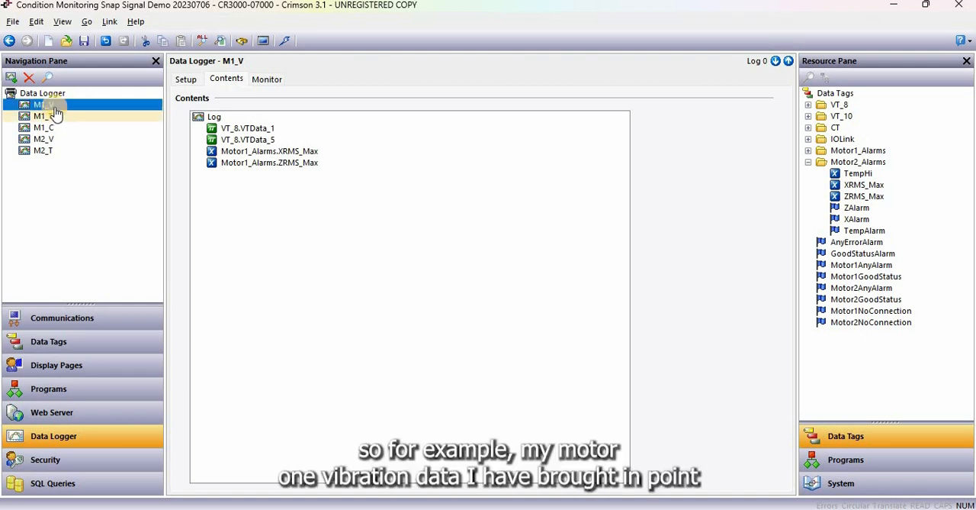
click(257, 130)
click(267, 141)
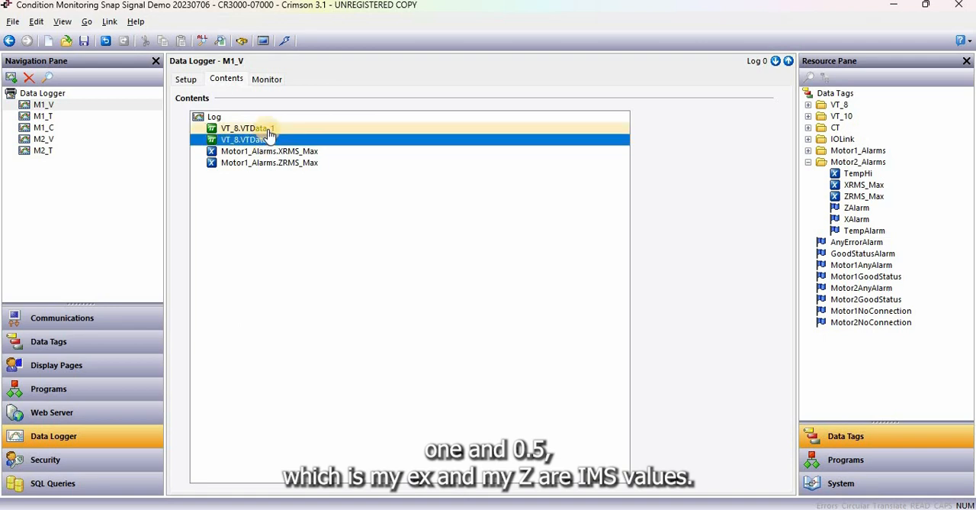
click(268, 152)
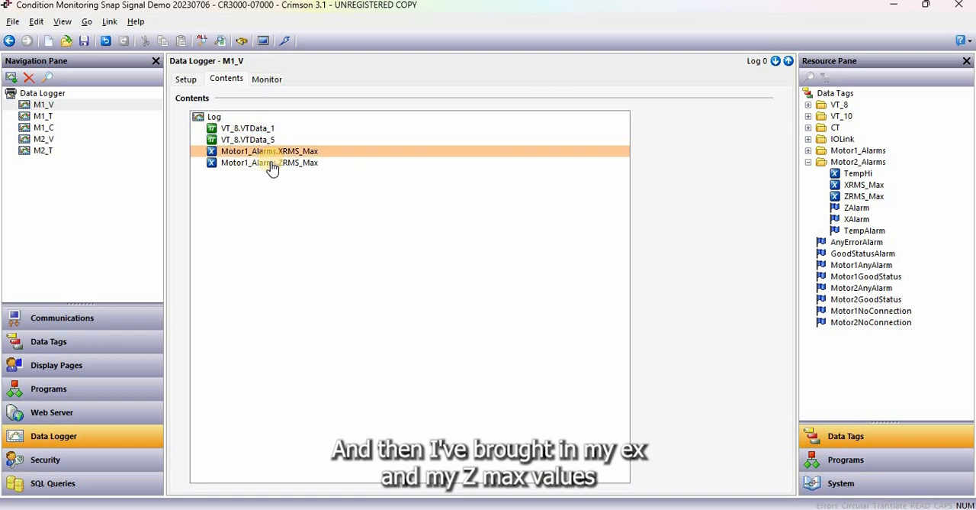
click(273, 164)
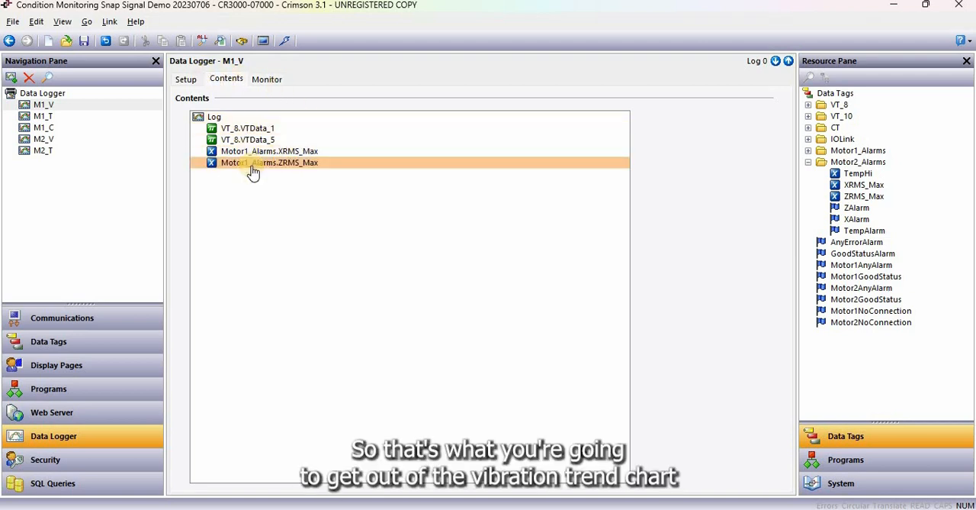
Review the tags logged in the M1_T temperature and M1_C current logs and in the M2_V and M2_T logs
click(61, 118)
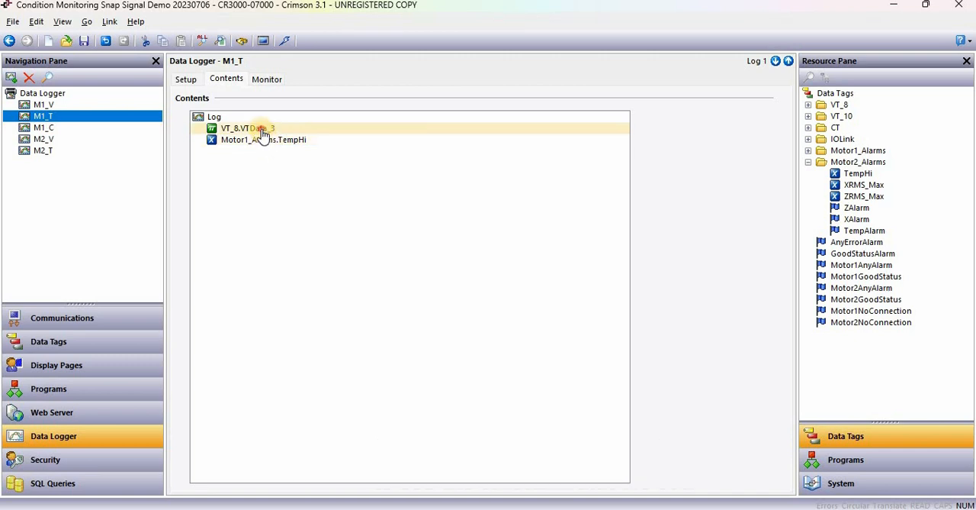
click(282, 132)
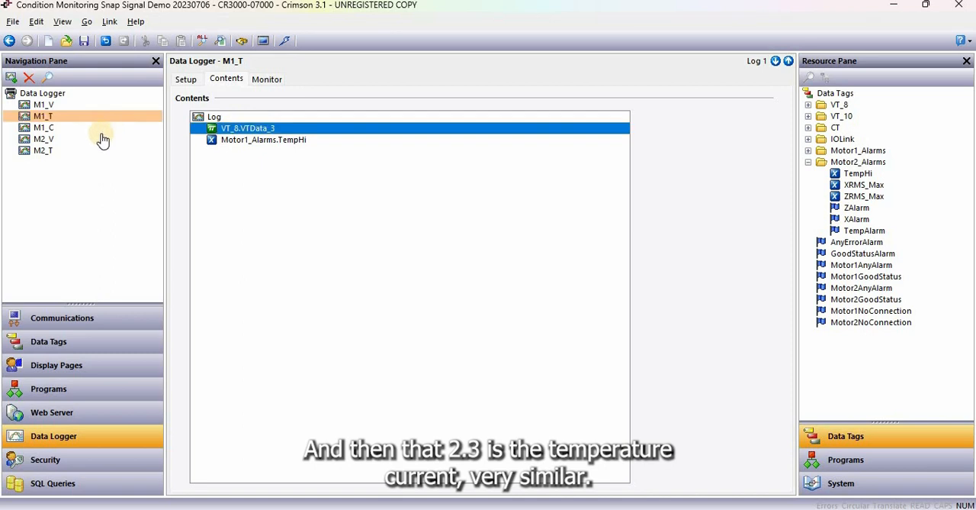
click(87, 128)
click(282, 130)
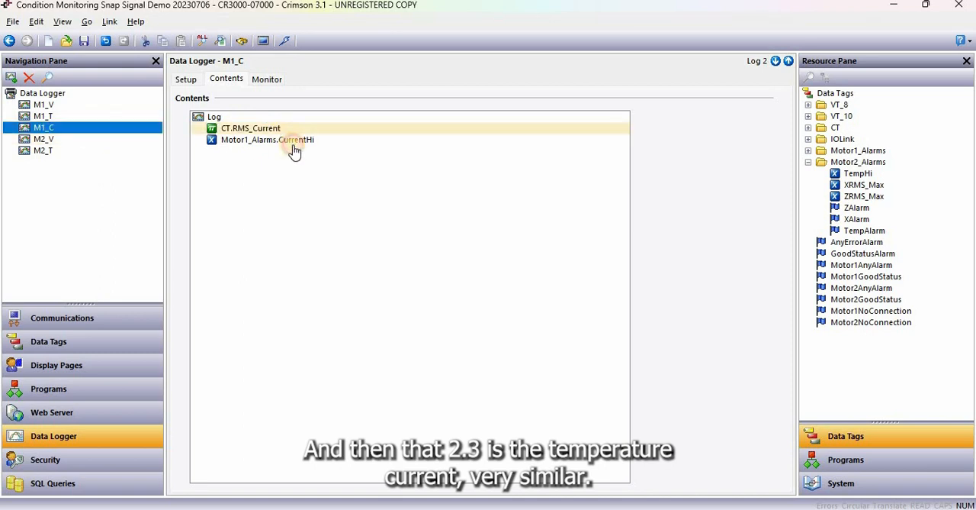
click(63, 141)
click(59, 150)
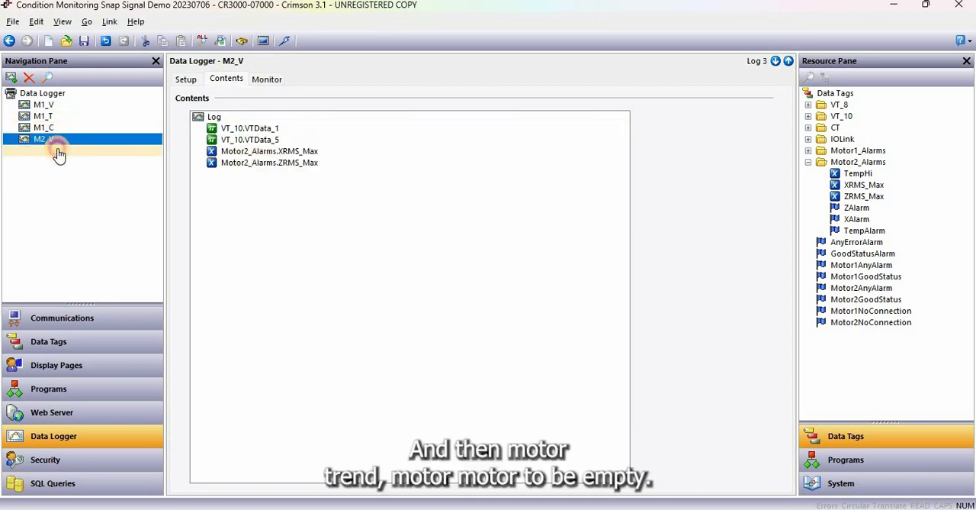